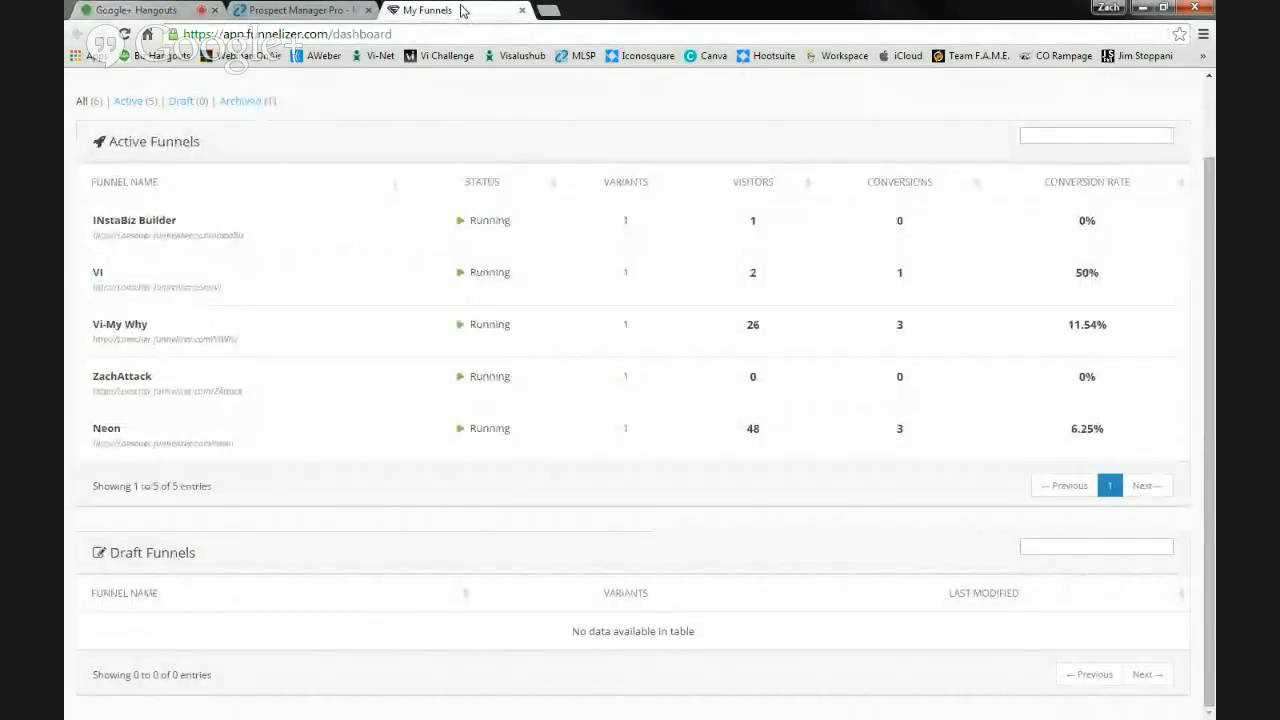
# - Create a funnel named 'Training' with the URL slug 'training'
pyautogui.scroll(2, 586, 166)
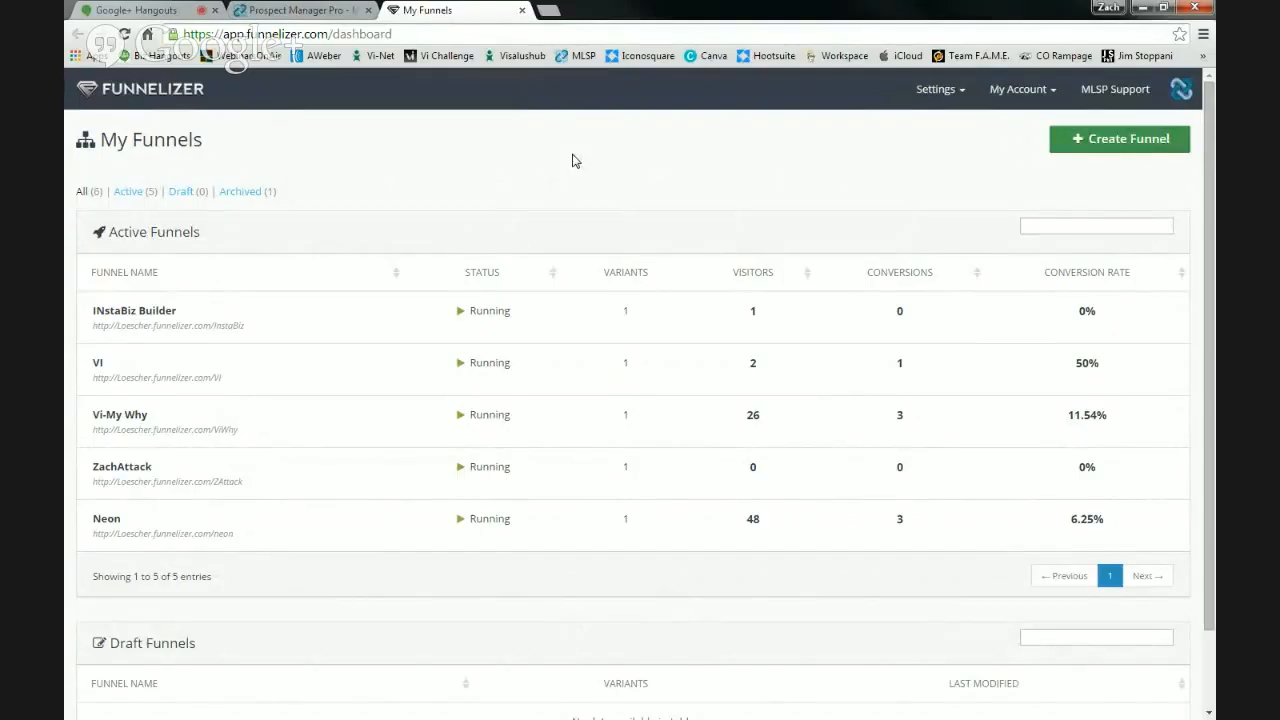
pyautogui.click(1107, 141)
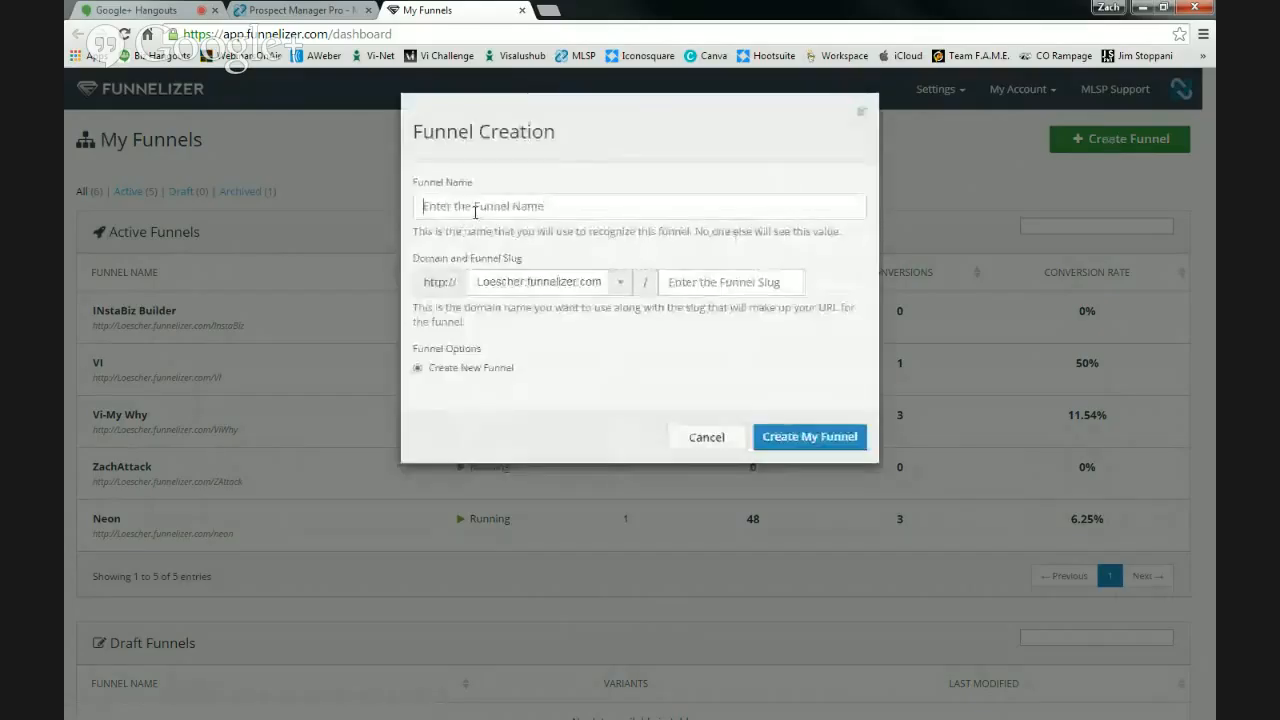
pyautogui.write('TE')
pyautogui.press('BackSpace')
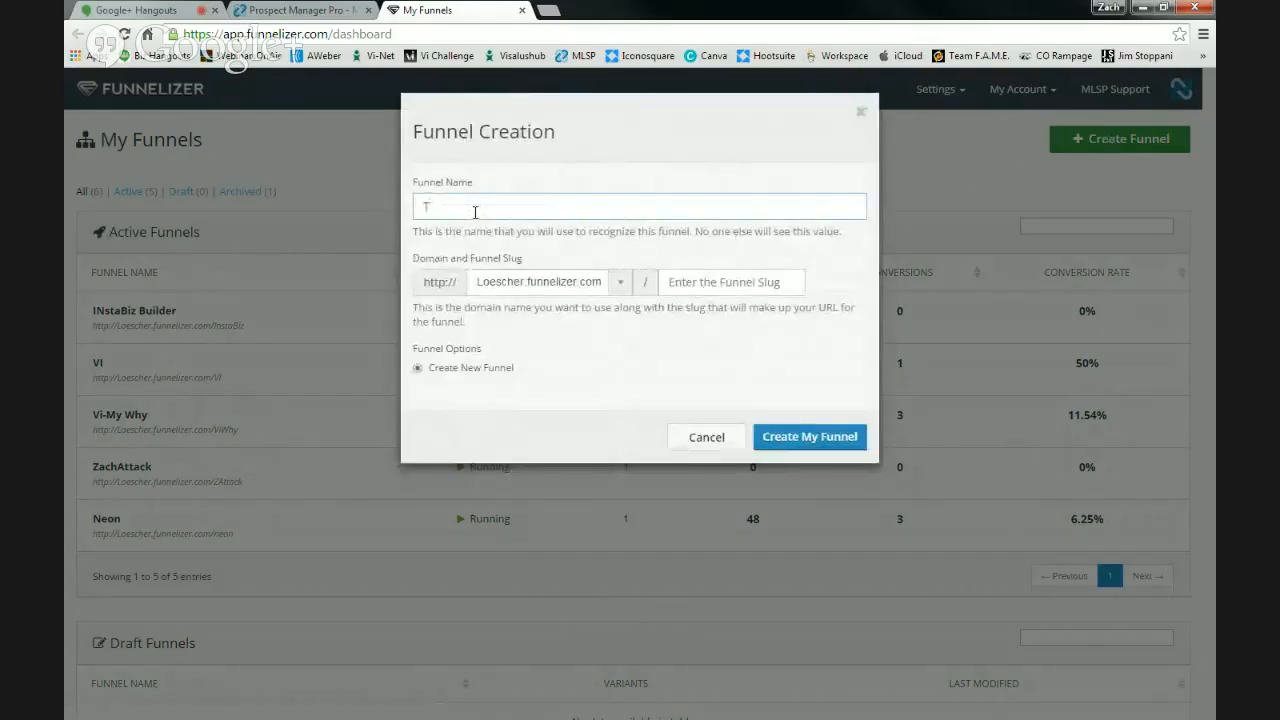
pyautogui.write('raining')
pyautogui.click(692, 284)
pyautogui.write('training')
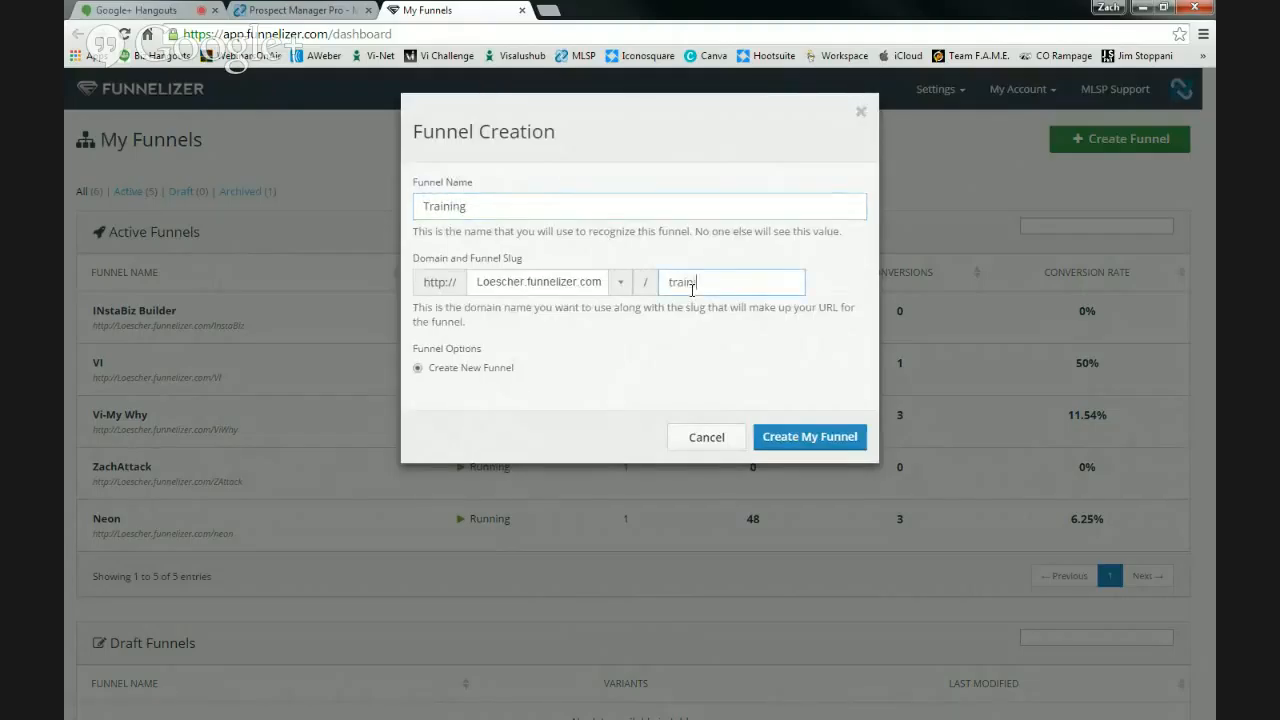
pyautogui.click(808, 437)
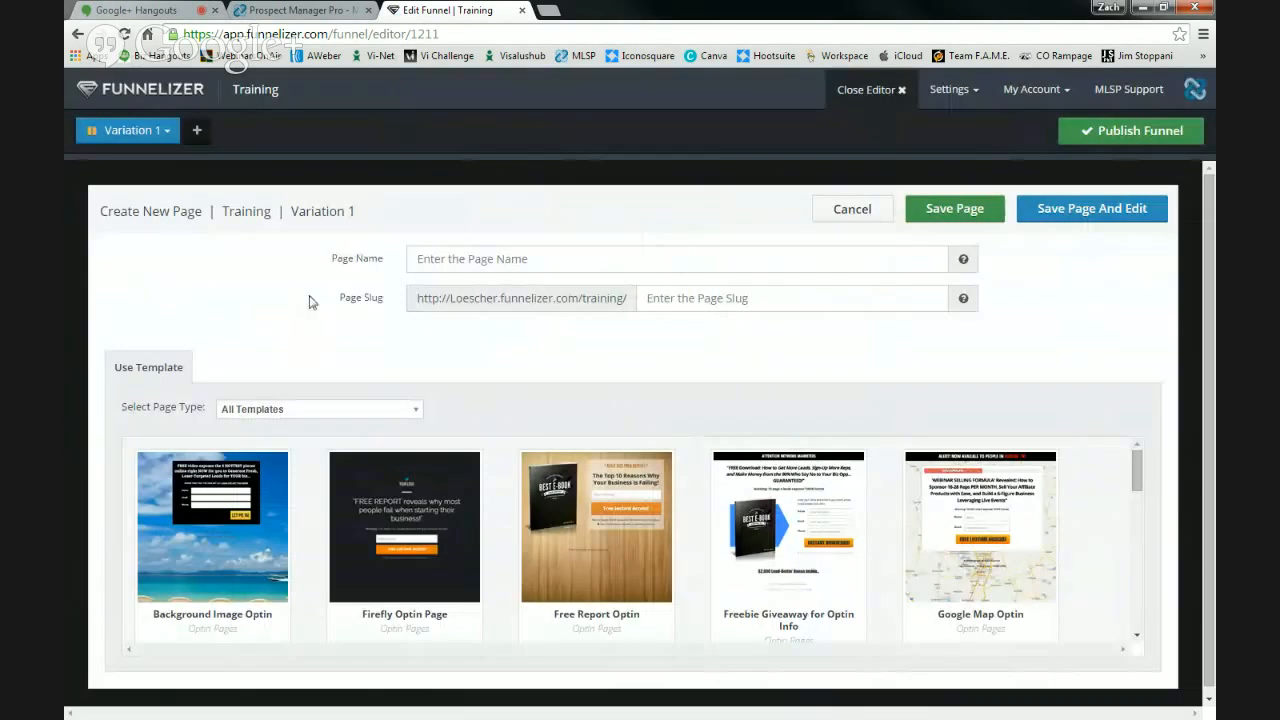
# - Add a page 'Cap' with slug 'Cap' from the Background Image Optin template and open it for editing
pyautogui.moveTo(1137, 470)
pyautogui.mouseDown()
pyautogui.moveTo(1130, 593)
pyautogui.moveTo(1135, 457)
pyautogui.mouseUp()
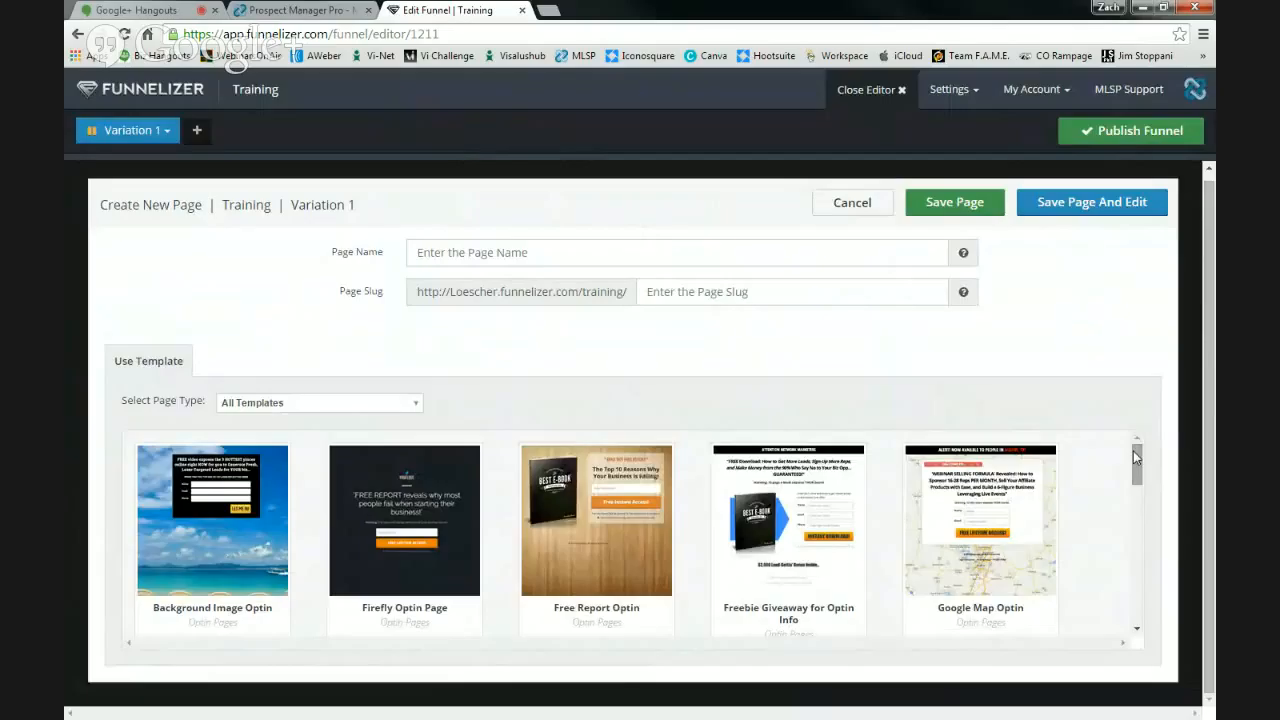
pyautogui.moveTo(378, 496)
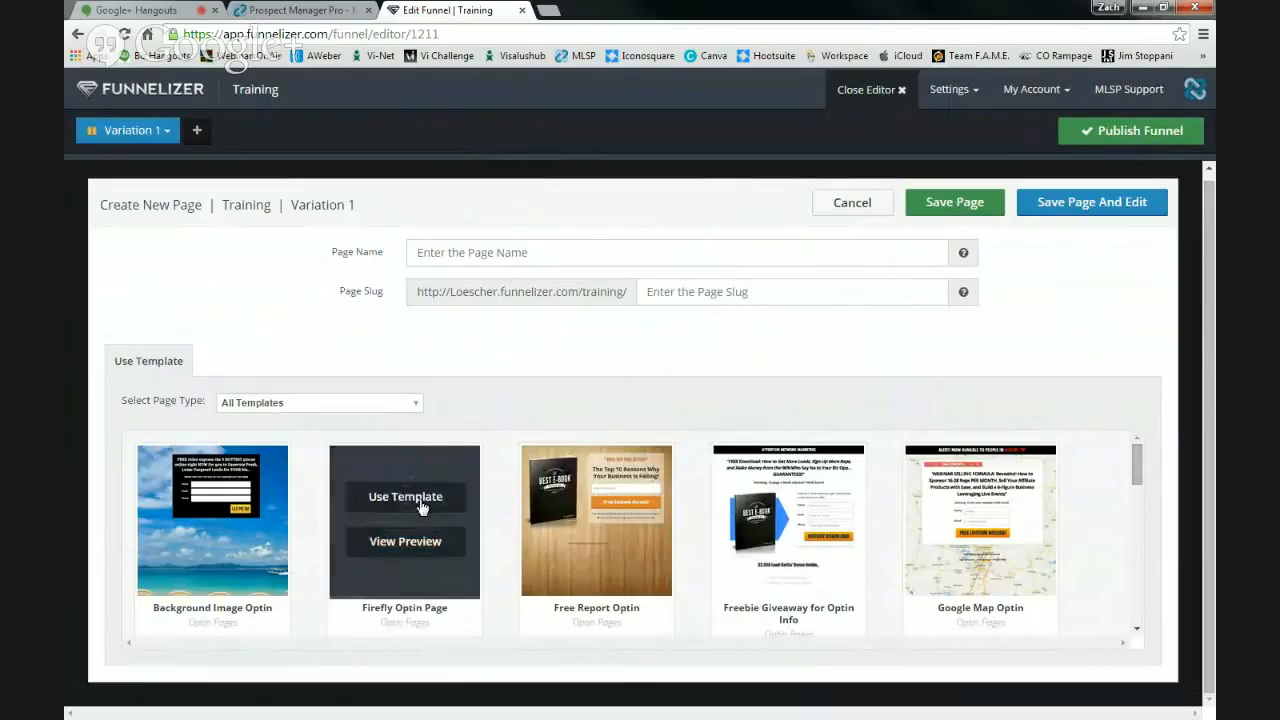
pyautogui.moveTo(230, 562)
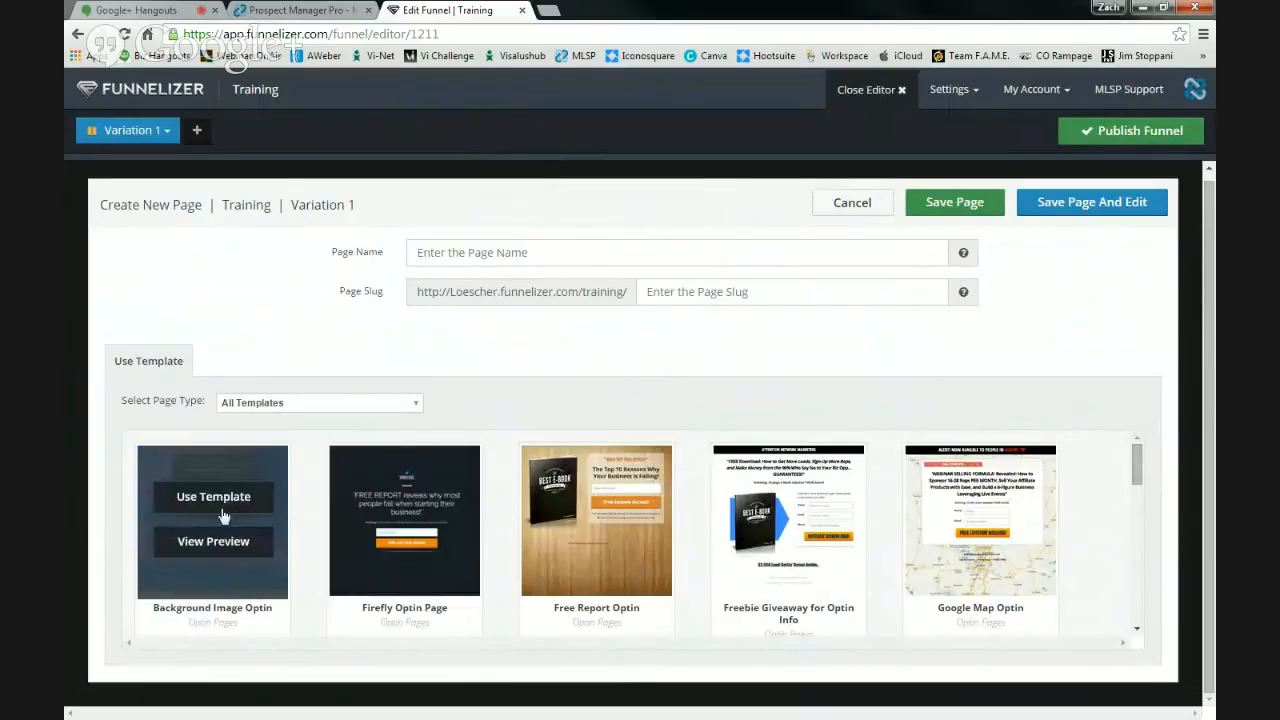
pyautogui.click(221, 498)
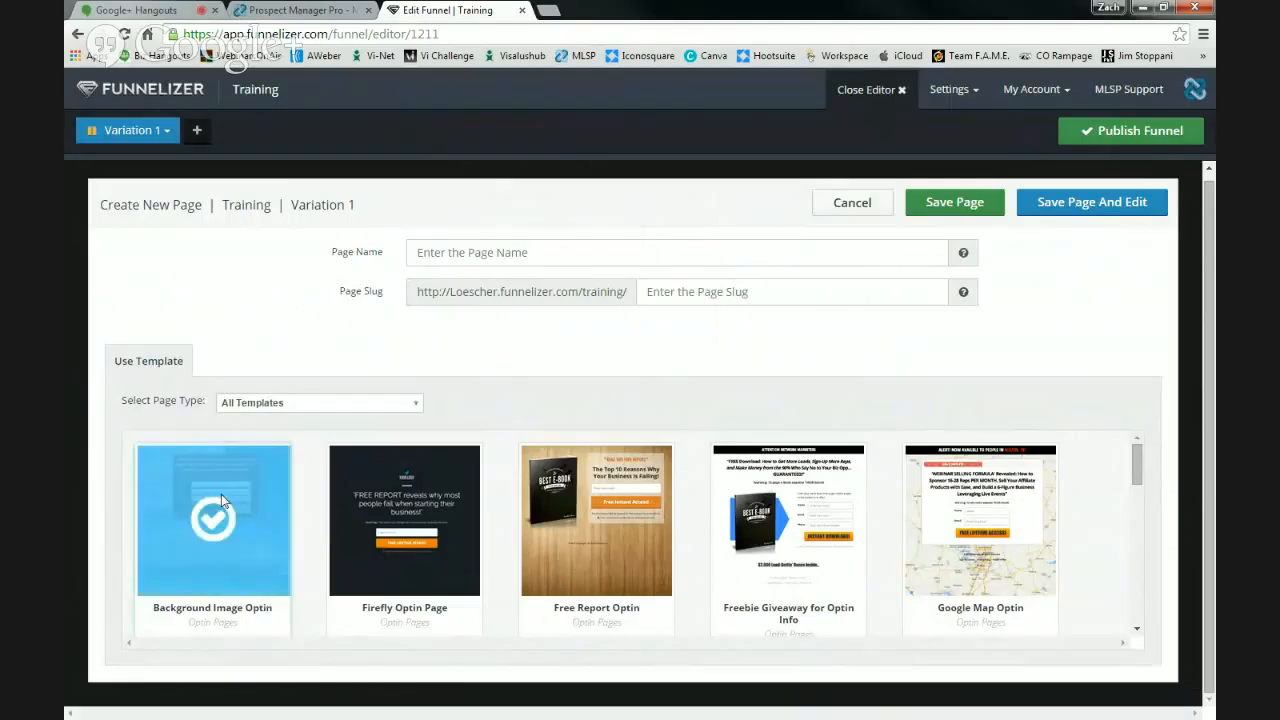
pyautogui.click(499, 247)
pyautogui.click(499, 246)
pyautogui.write('Cap')
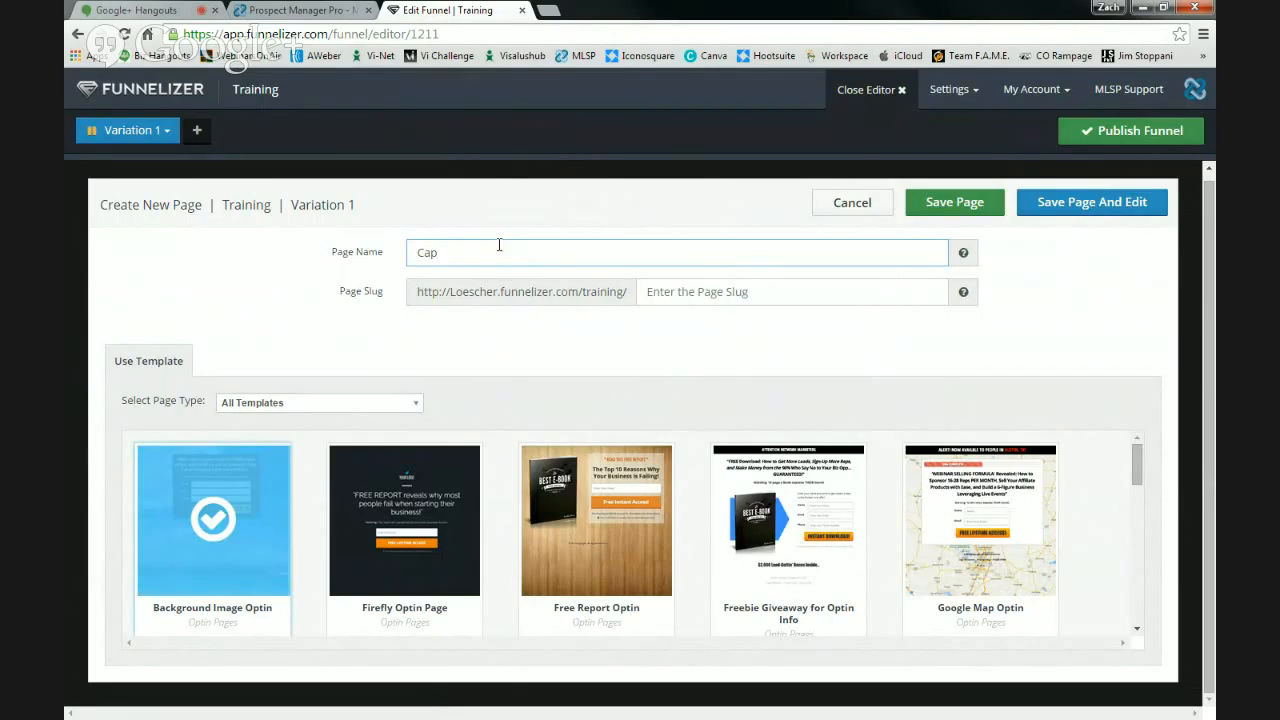
pyautogui.click(697, 292)
pyautogui.write('Cap')
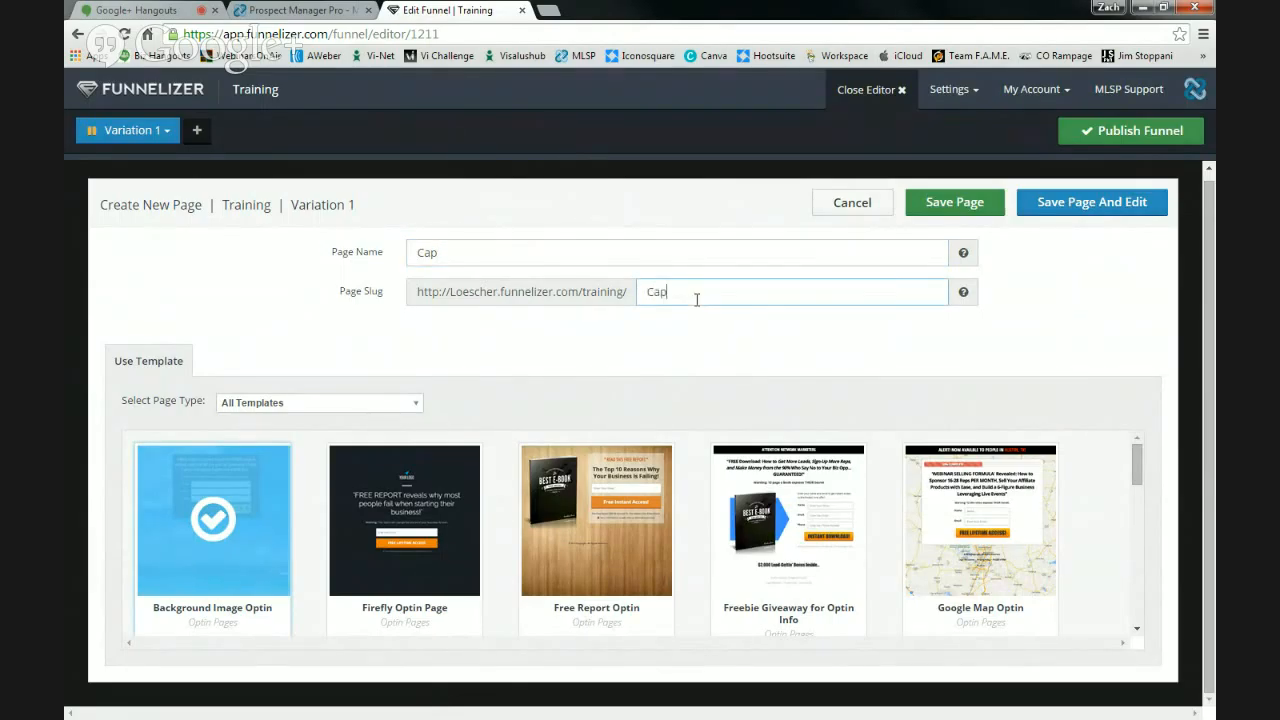
pyautogui.click(1061, 203)
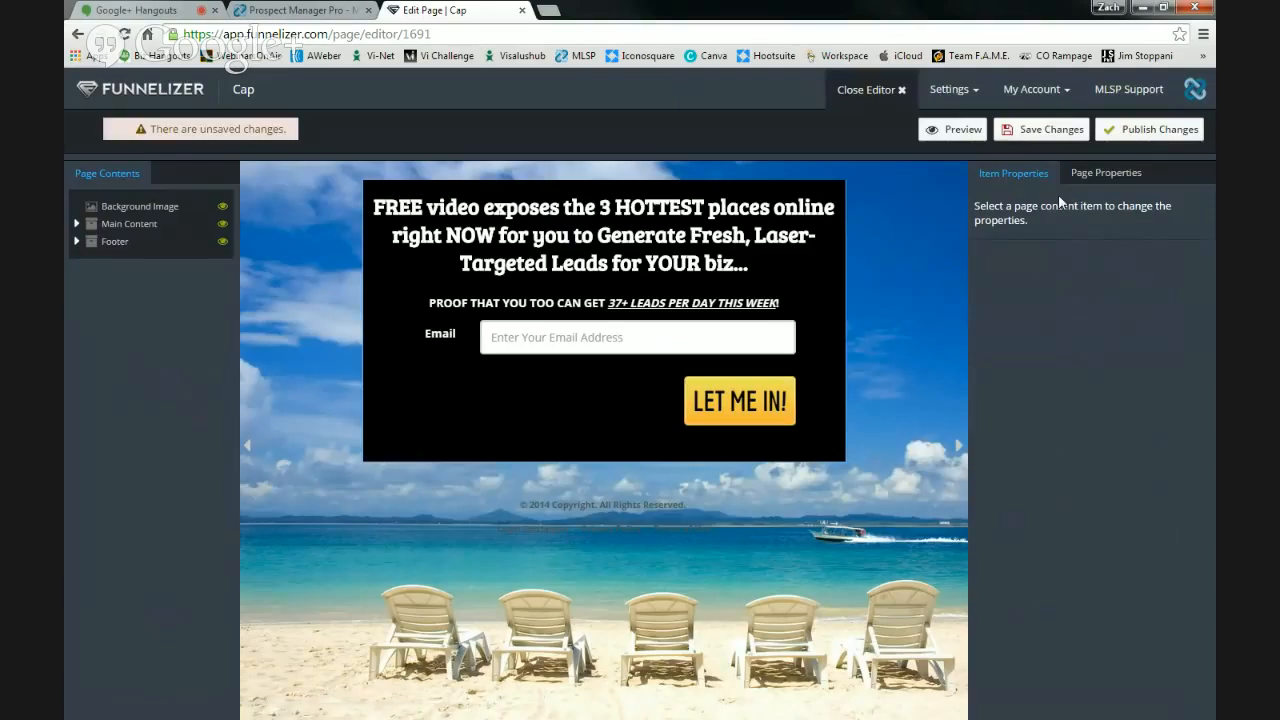
# - Add a Name field to the opt-in form and move it above Email Address
pyautogui.click(683, 350)
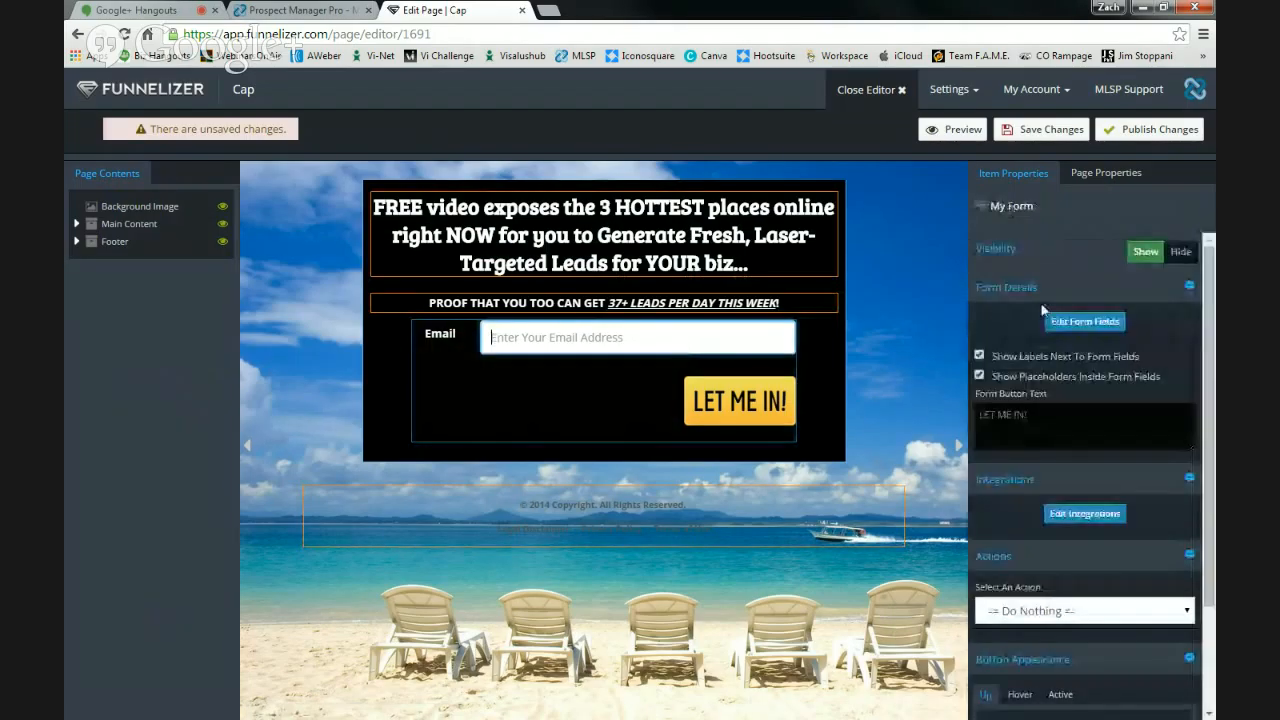
pyautogui.click(1082, 324)
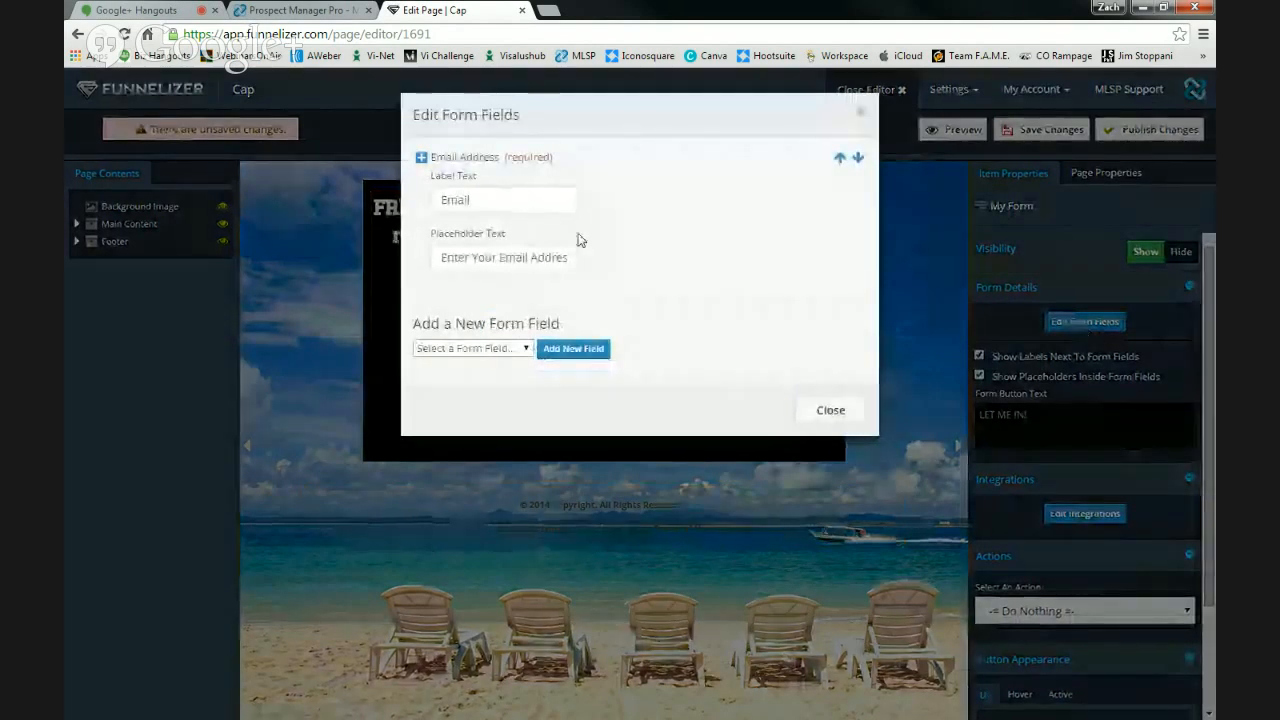
pyautogui.click(494, 354)
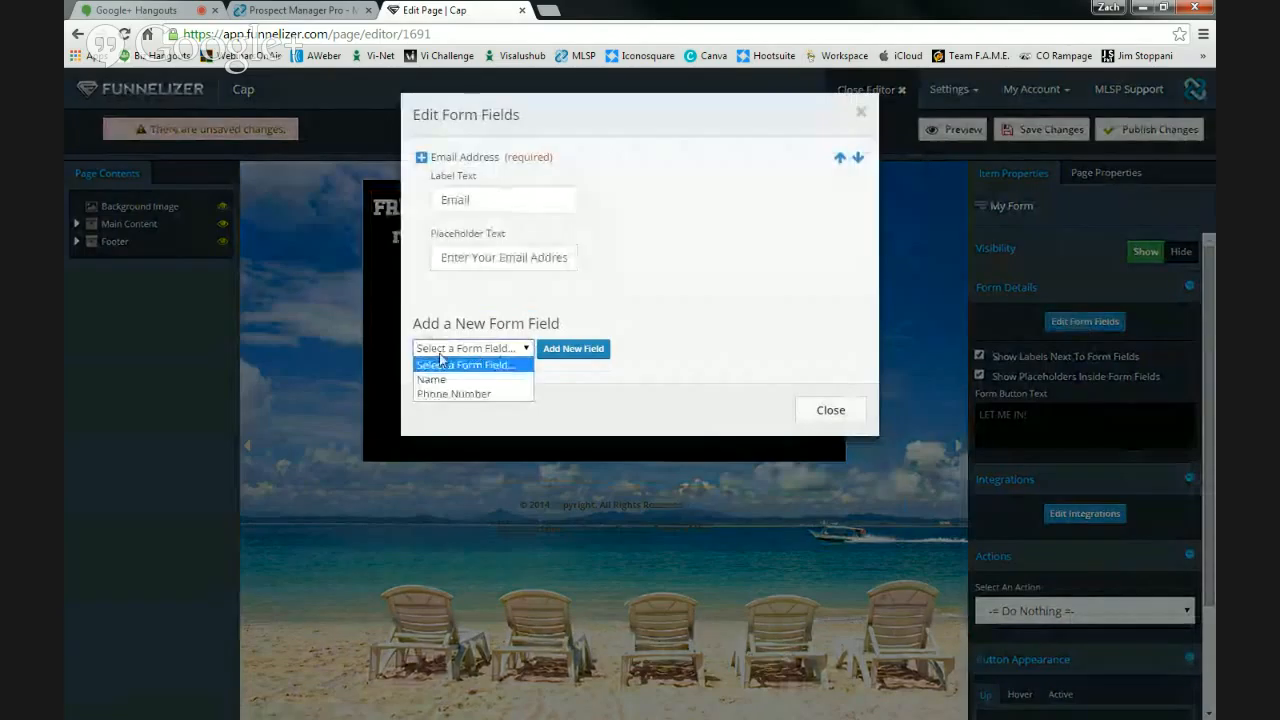
pyautogui.click(457, 380)
pyautogui.click(575, 348)
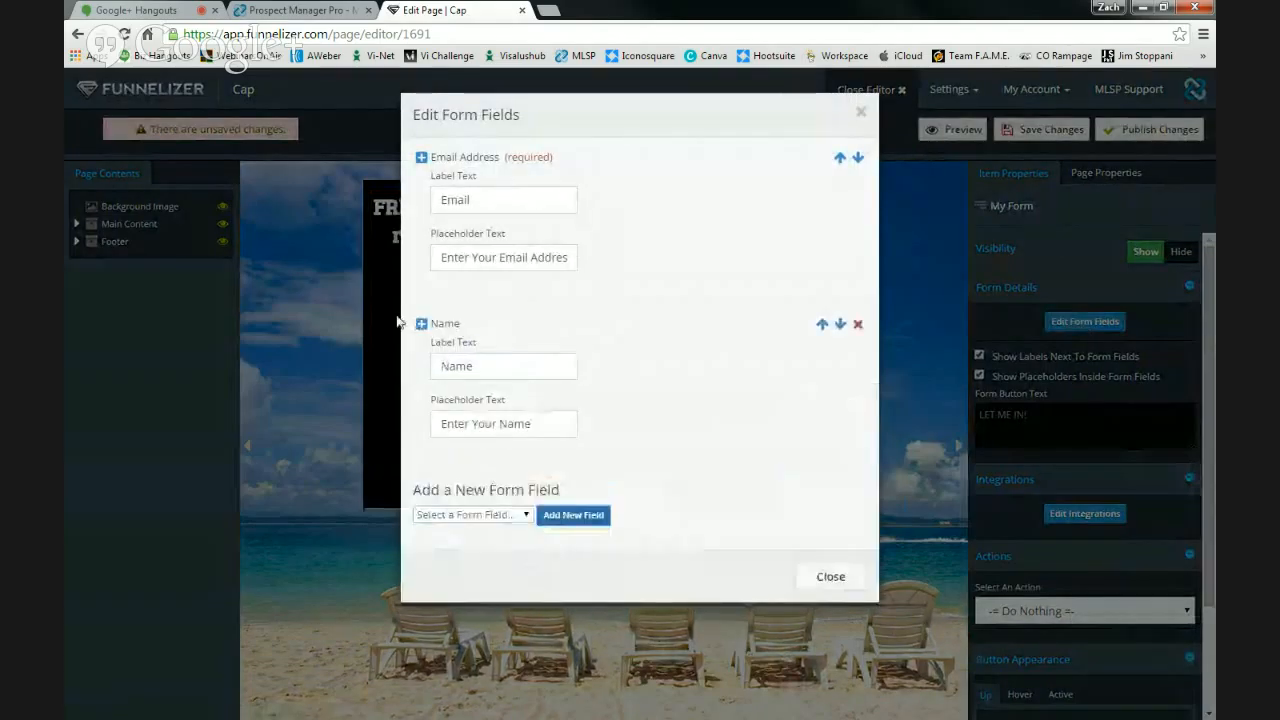
pyautogui.click(822, 325)
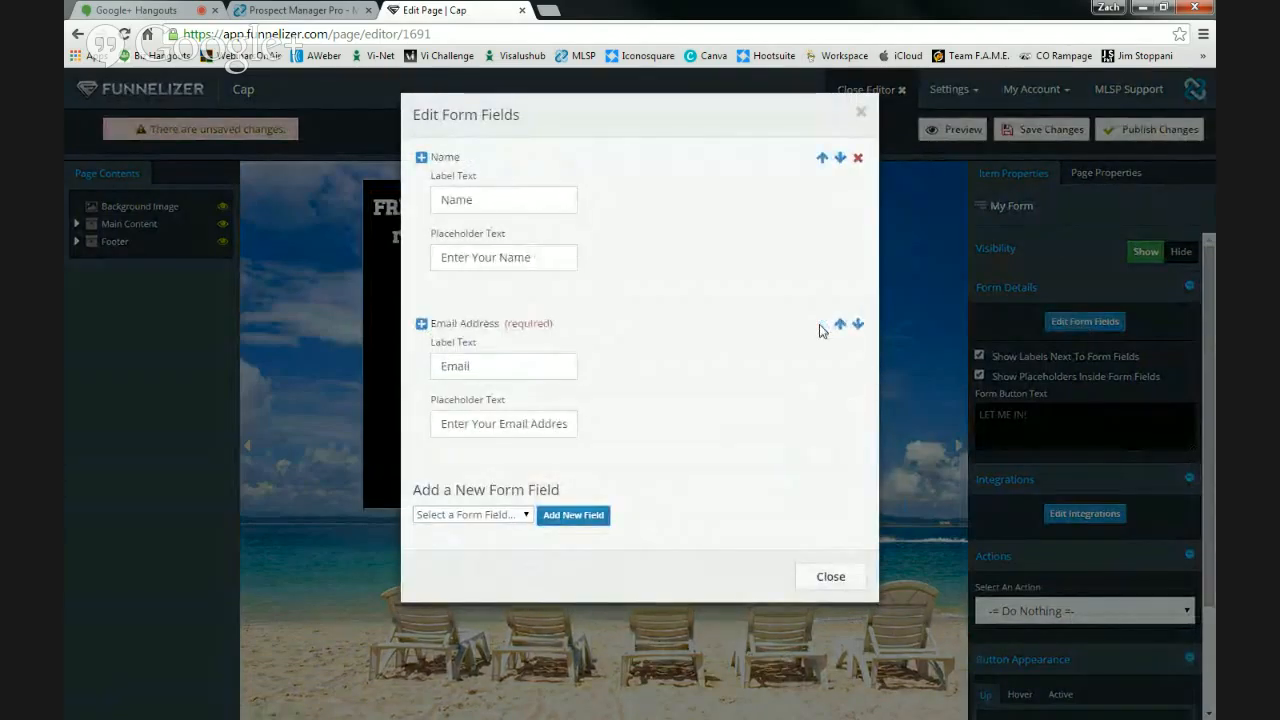
# - Add a Phone Number field below Email and save the Cap page
pyautogui.click(503, 516)
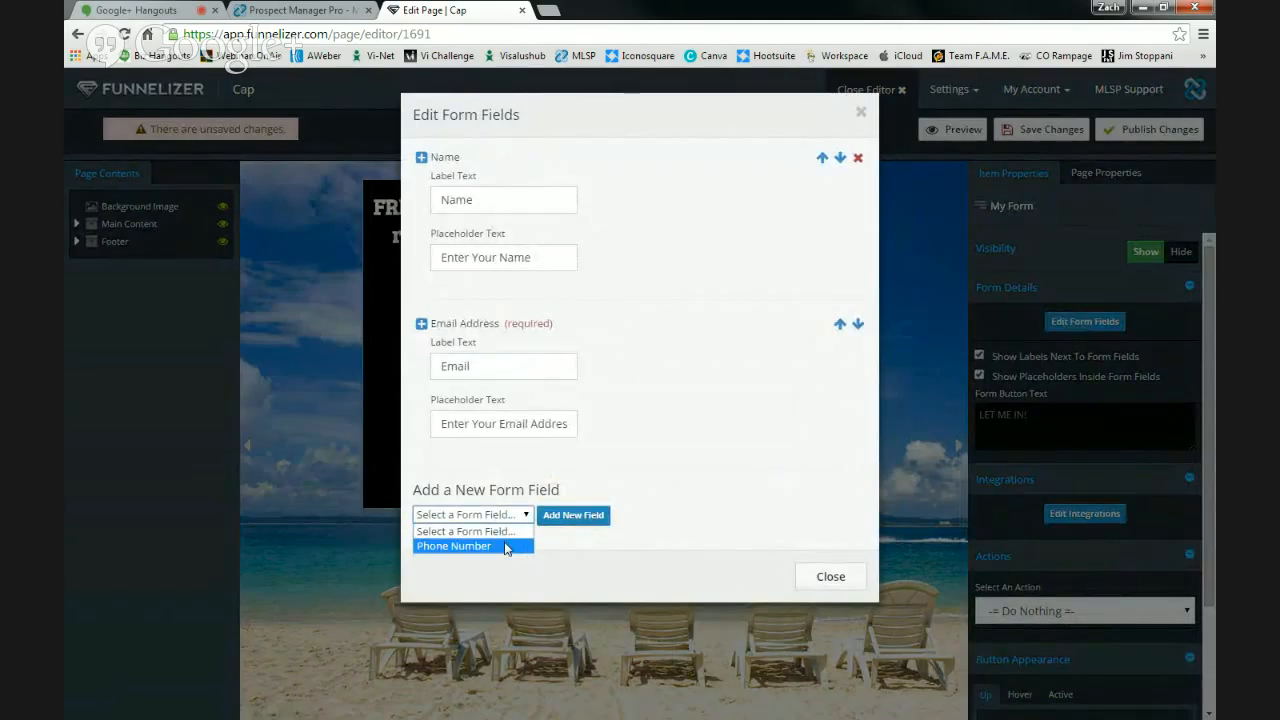
pyautogui.click(506, 547)
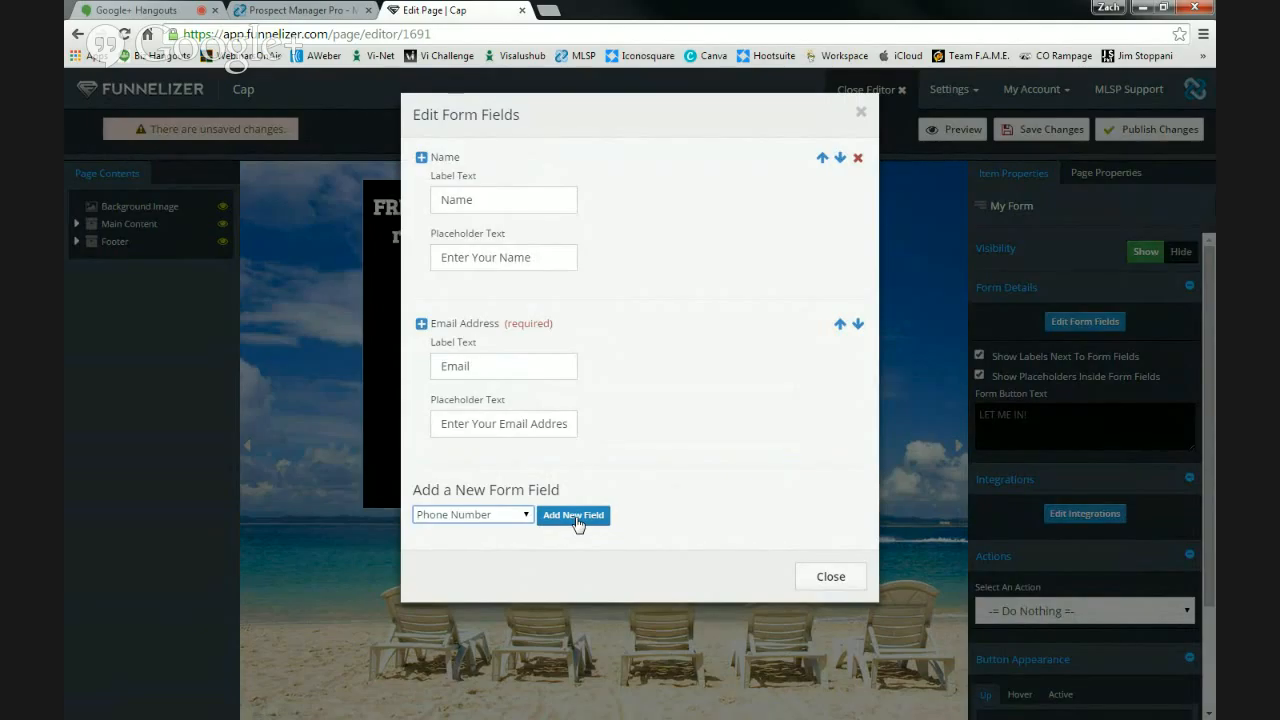
pyautogui.click(574, 516)
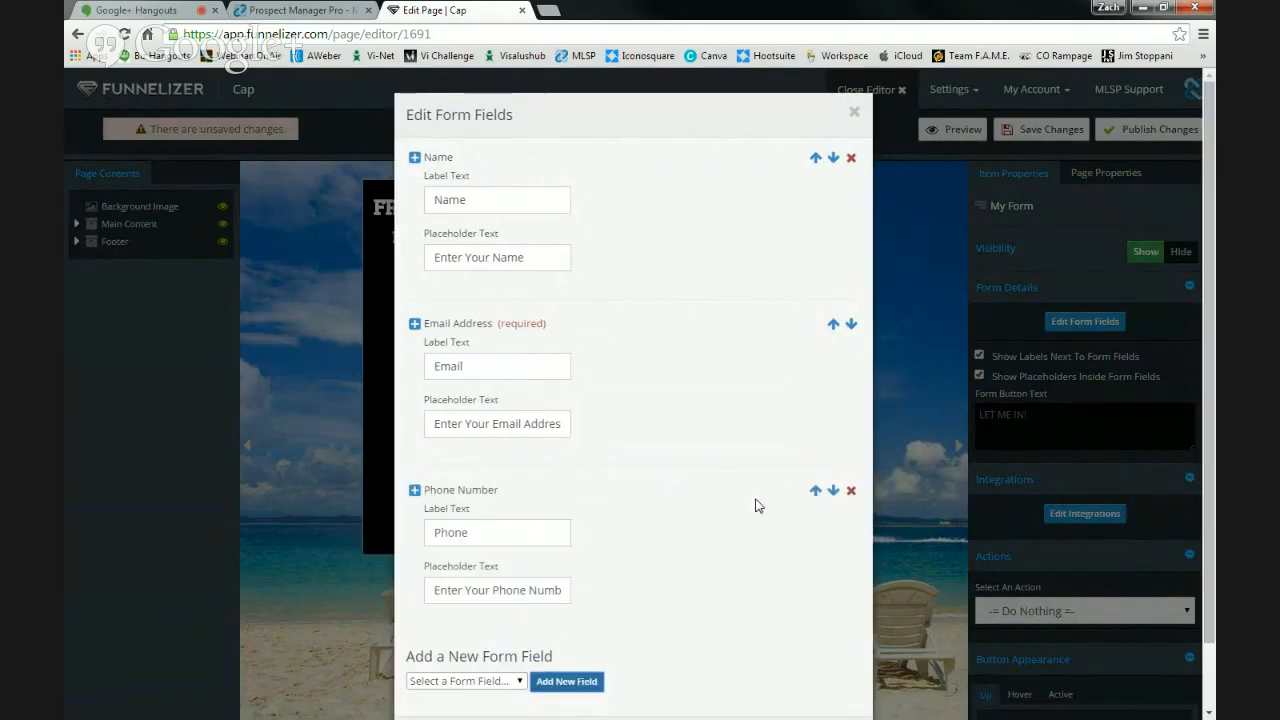
pyautogui.scroll(-1, 716, 602)
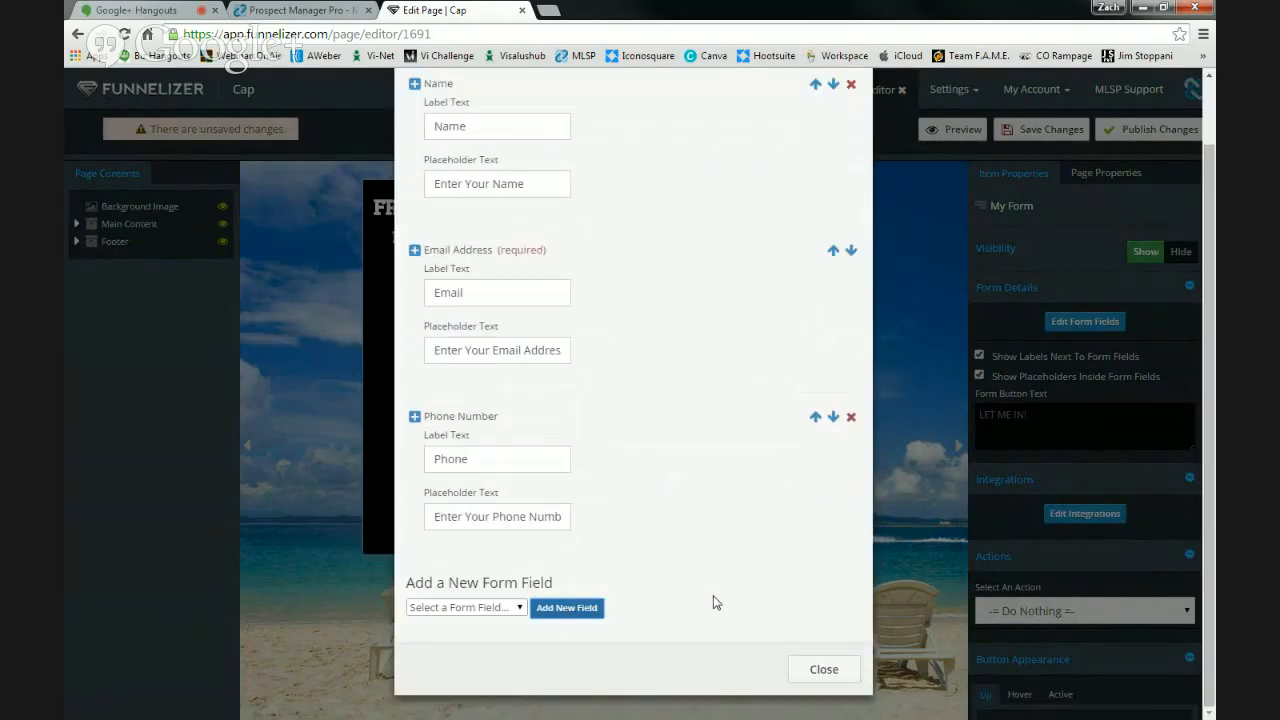
pyautogui.click(822, 670)
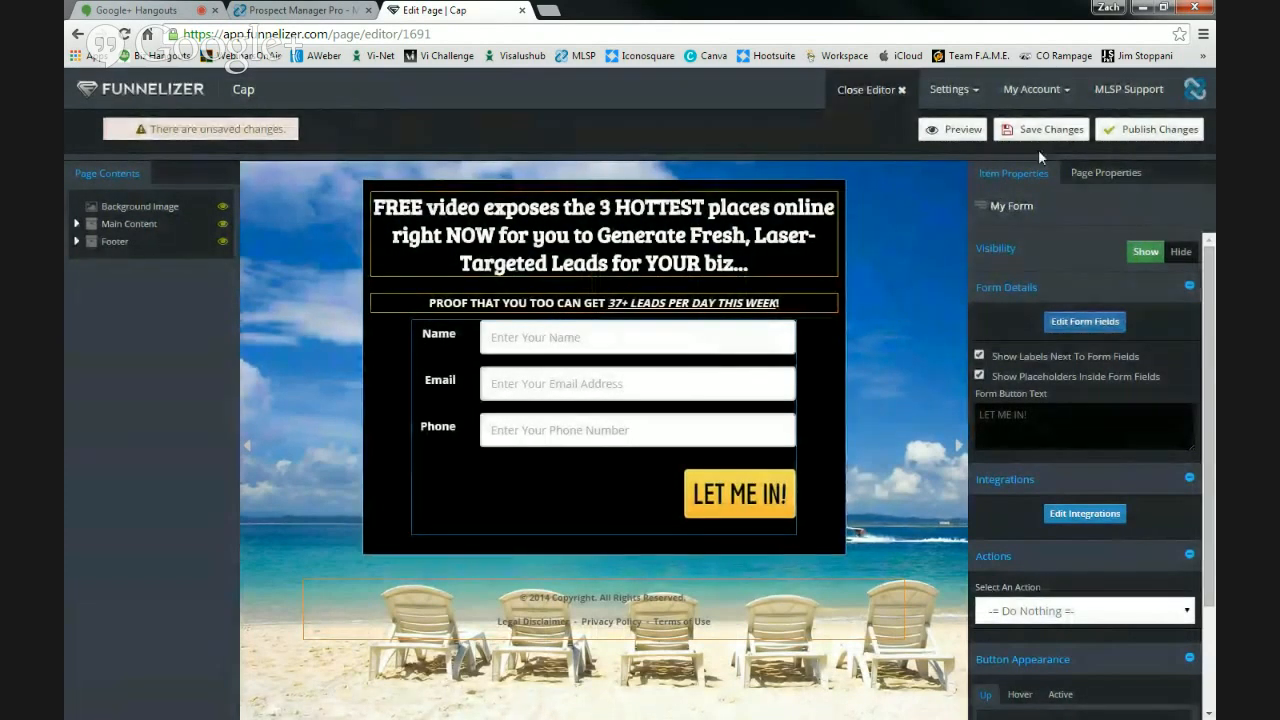
pyautogui.click(1050, 127)
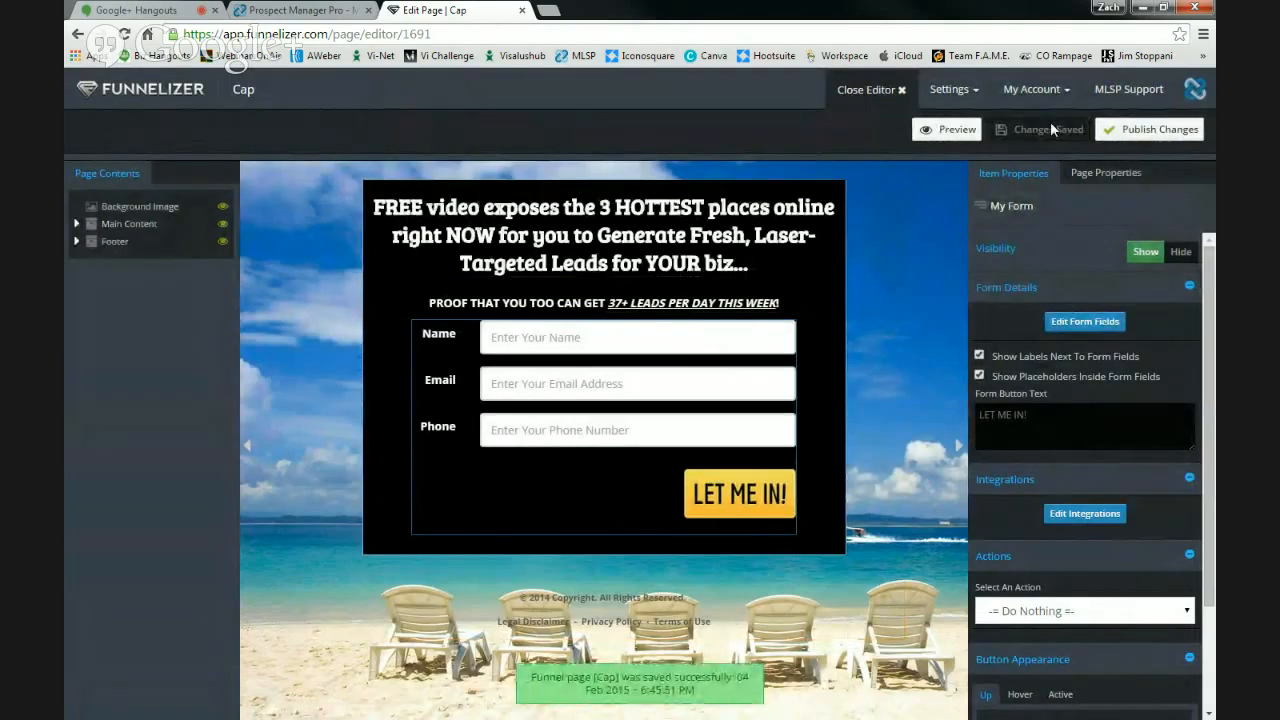
pyautogui.click(668, 235)
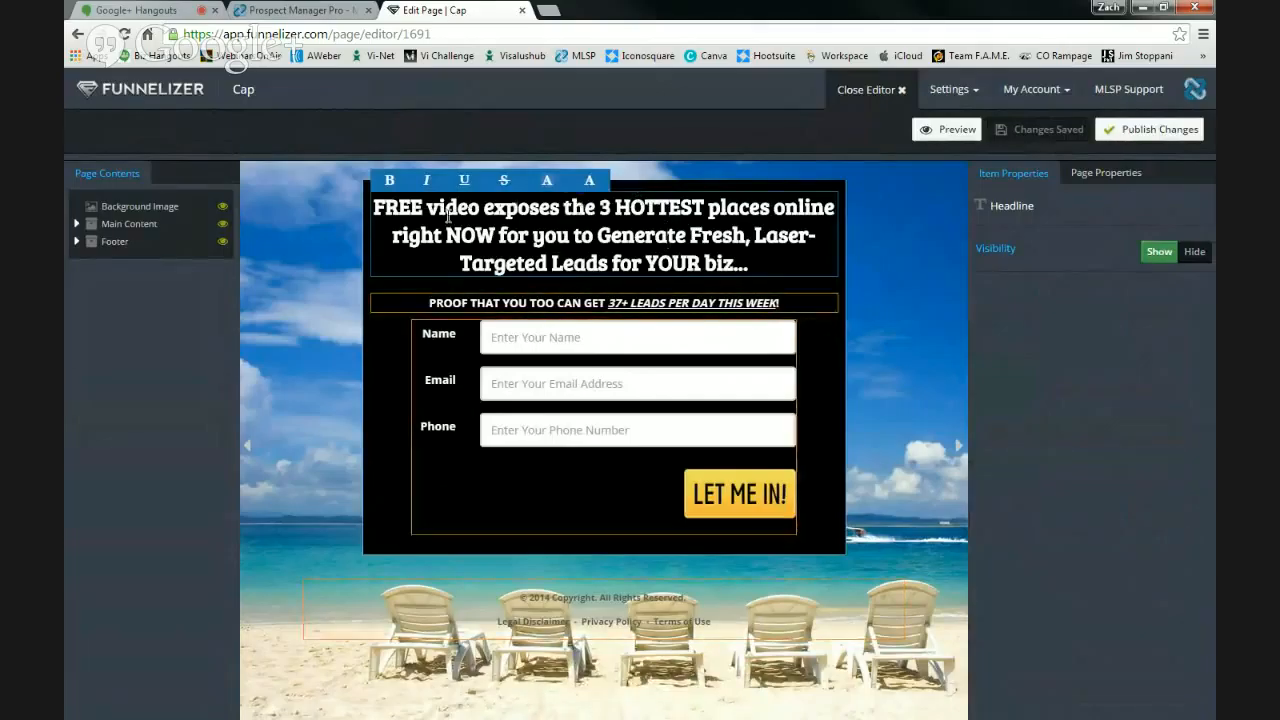
# - Replace the headline with 'The Future of Health and Fitness' and a second line 'Just HIT a NEW LEVEL!!'
pyautogui.moveTo(758, 261); pyautogui.dragTo(350, 208)
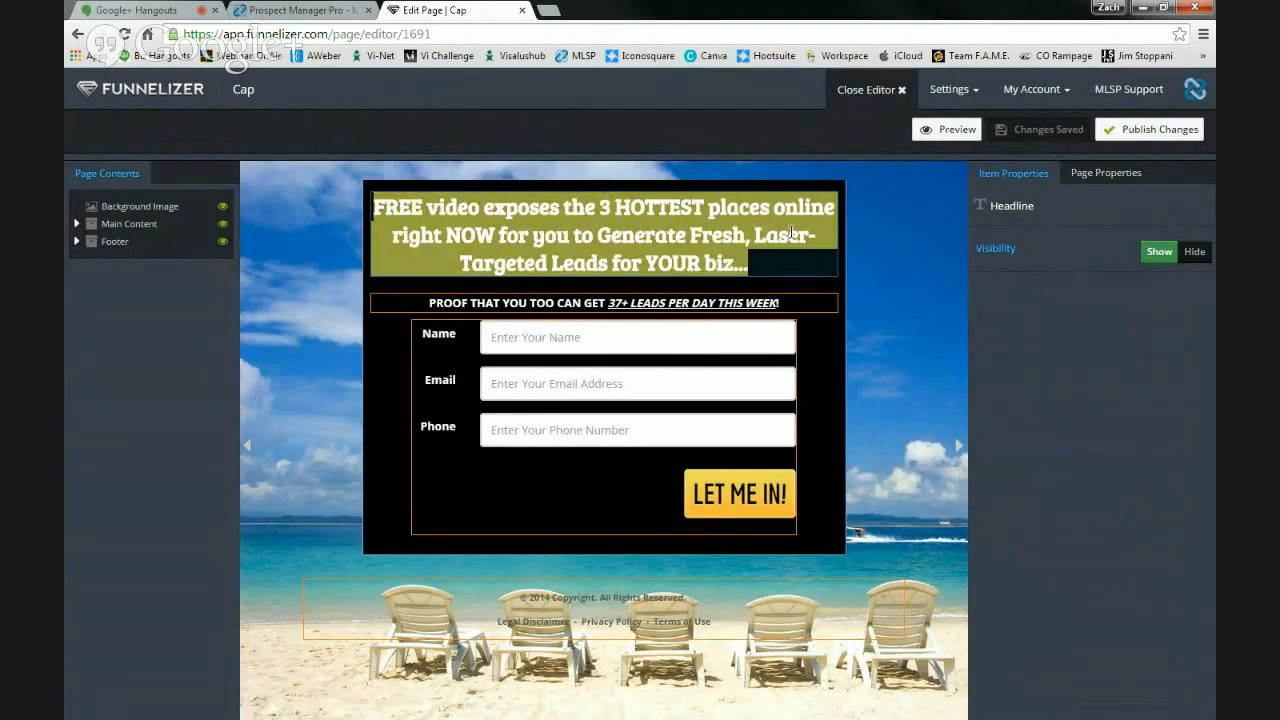
pyautogui.write('The F')
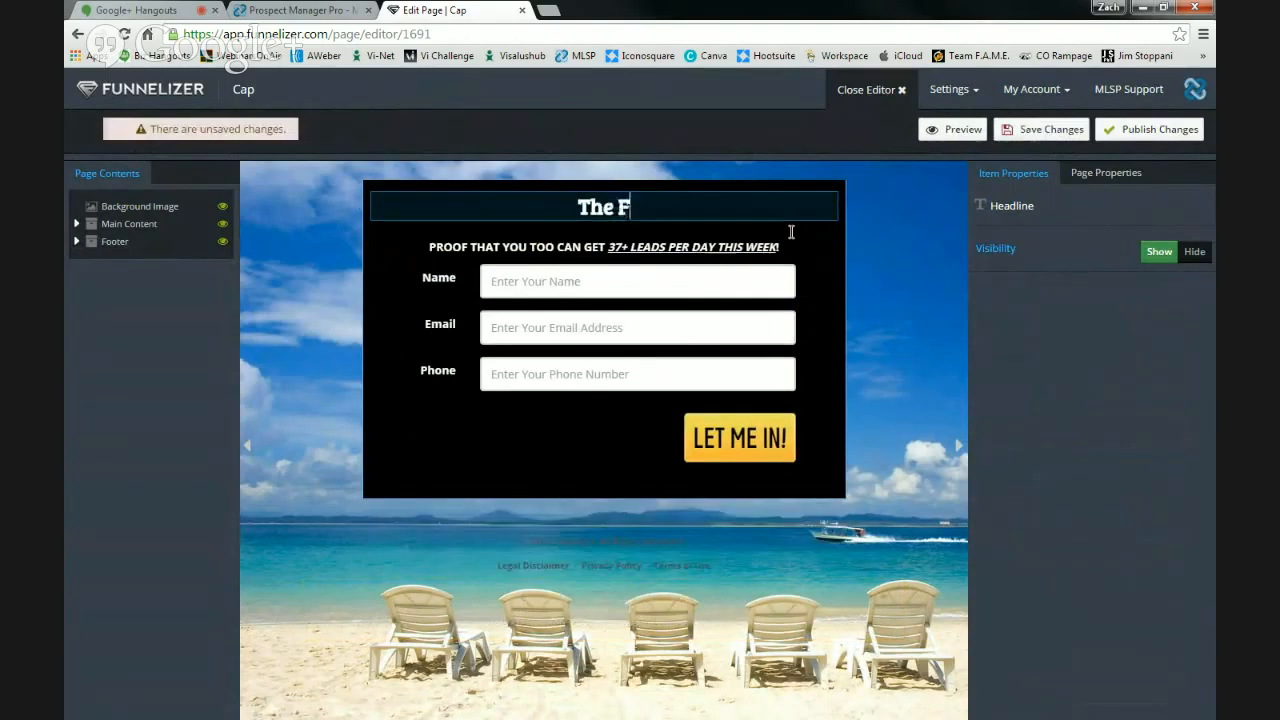
pyautogui.write('uture ')
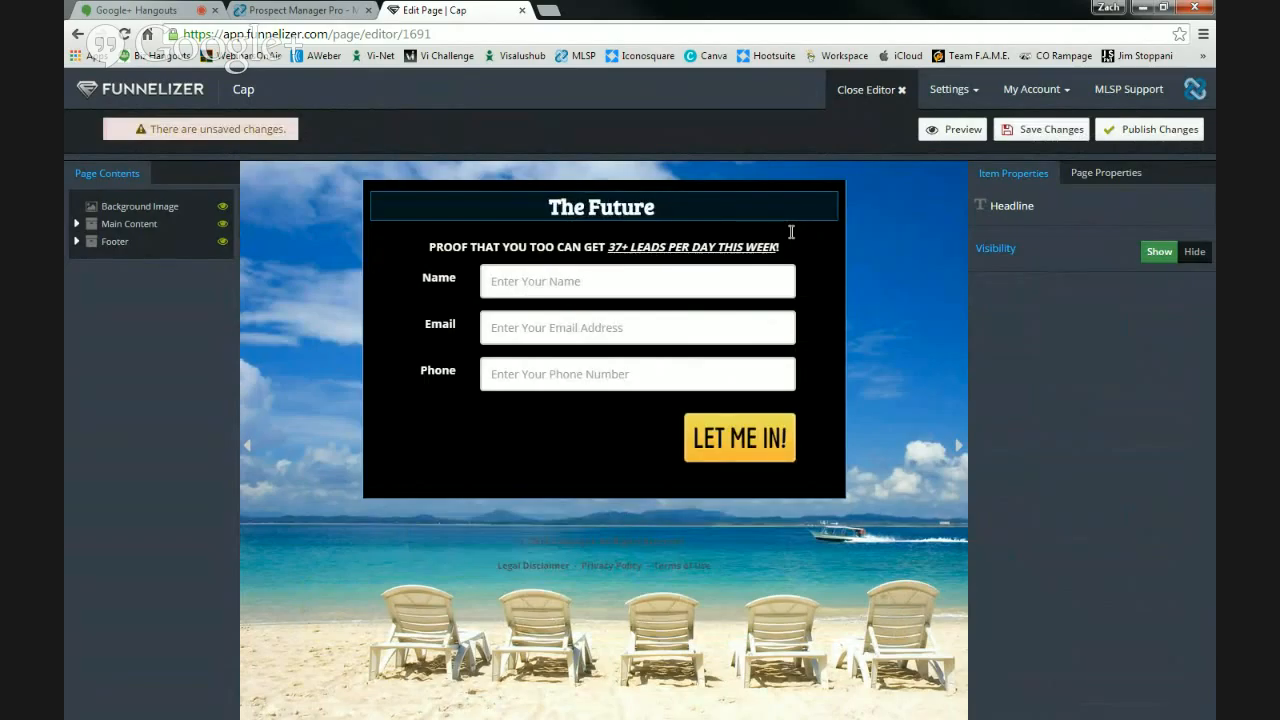
pyautogui.write('of Health a')
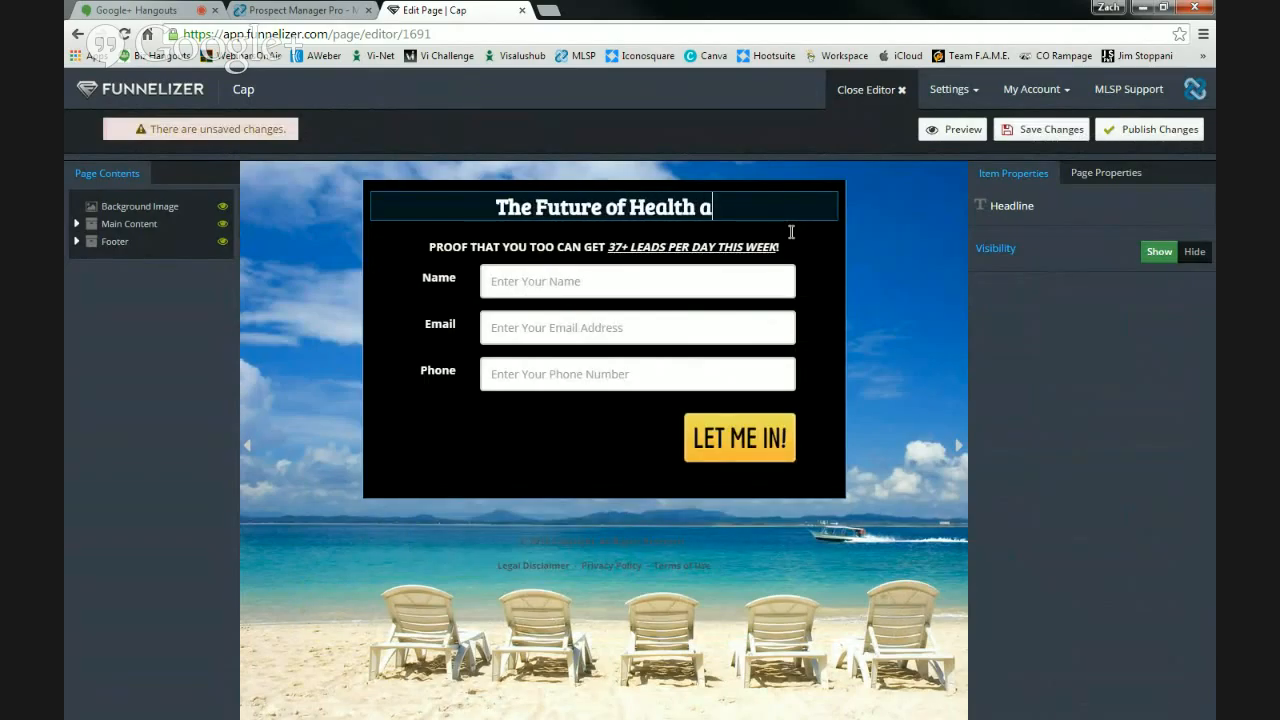
pyautogui.write('nd Fitness')
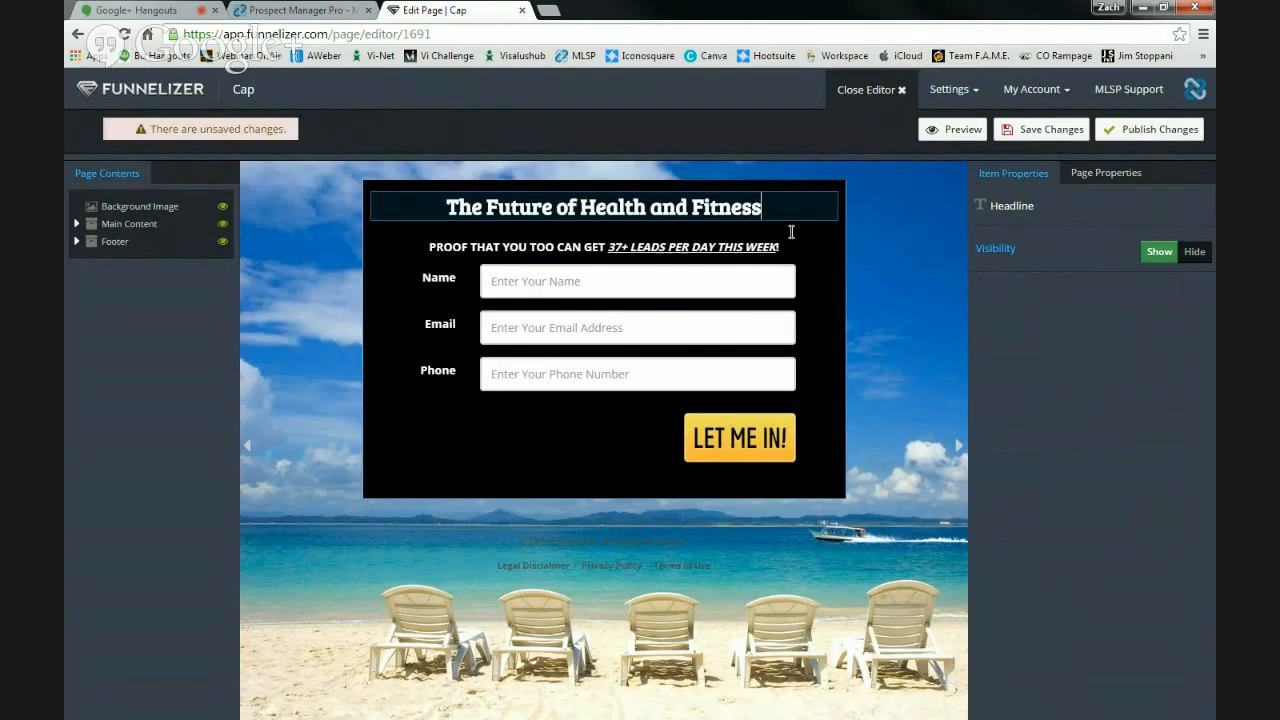
pyautogui.press('Return')
pyautogui.write('Just H')
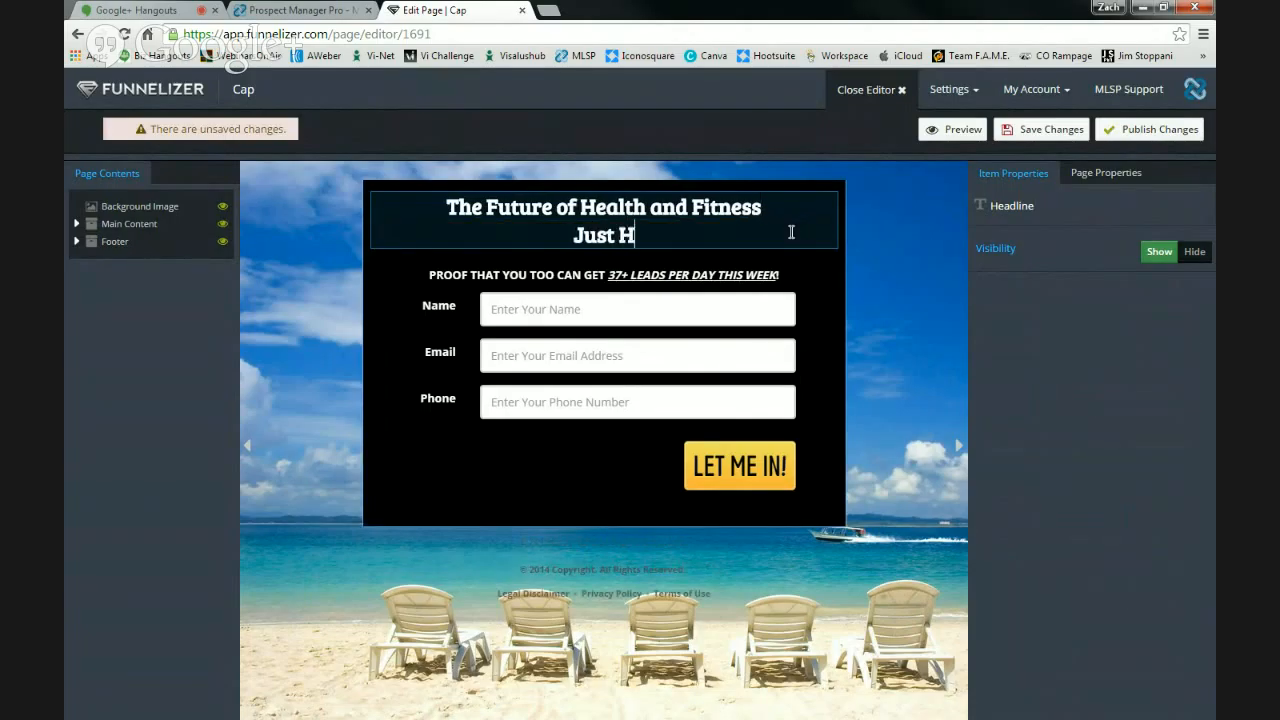
pyautogui.write('IT a')
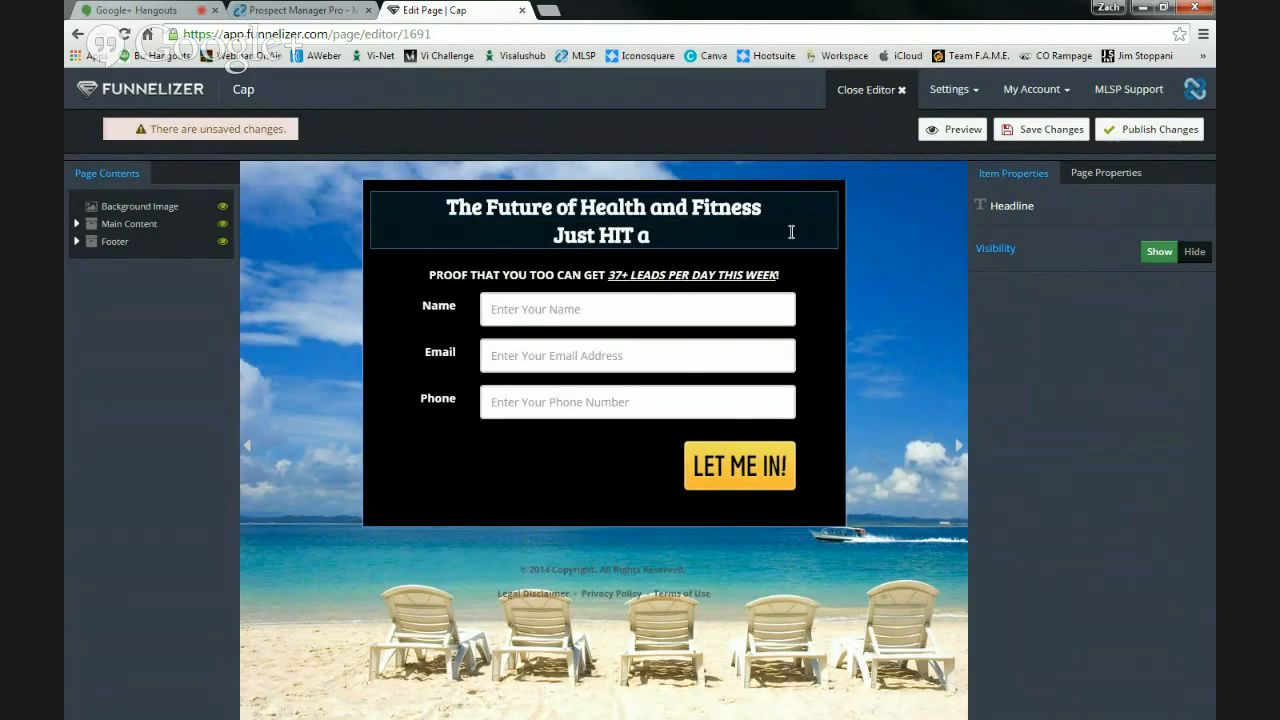
pyautogui.write(' NEW LEVEL')
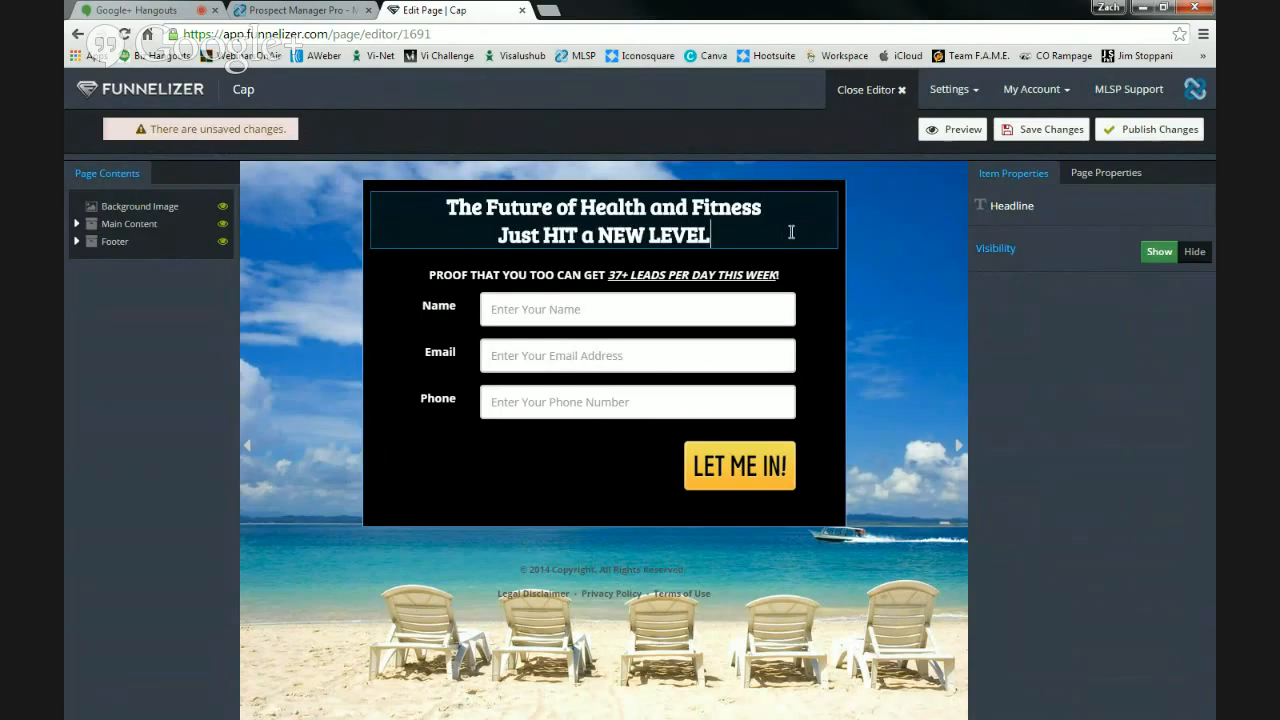
pyautogui.write('!!')
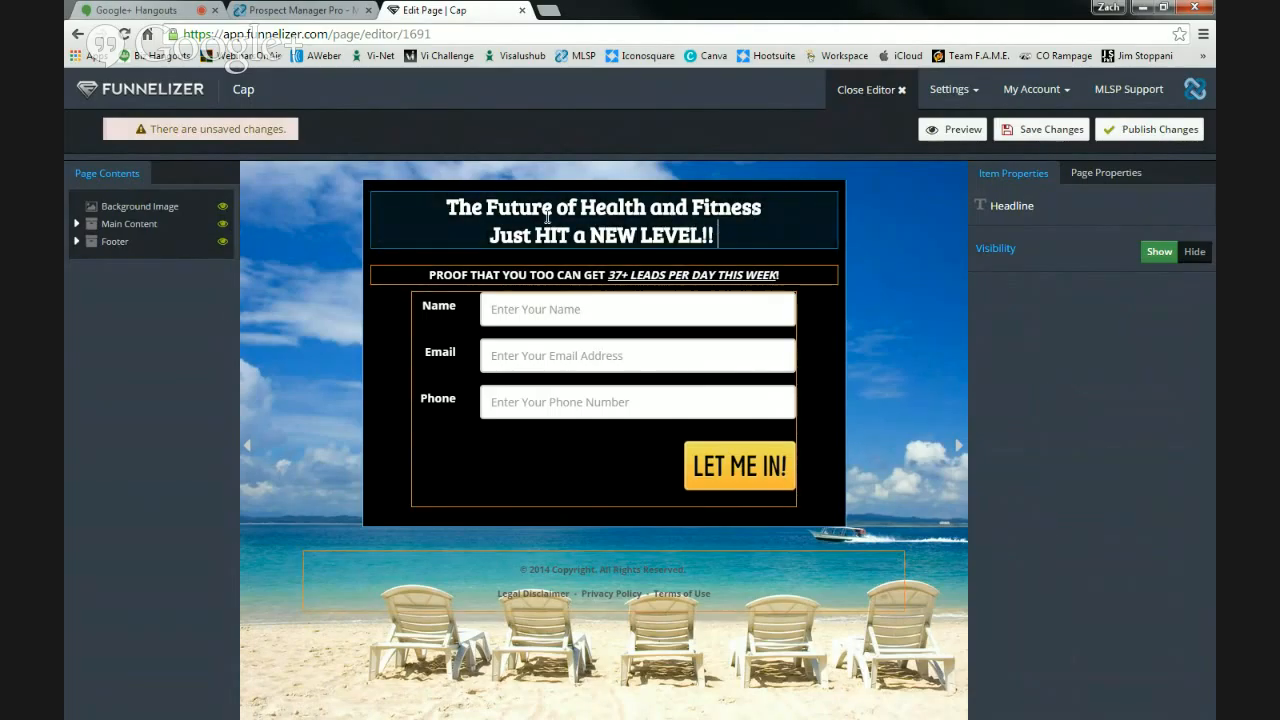
# - Colour the words 'HIT a NEW LEVEL!!' yellow
pyautogui.moveTo(535, 235); pyautogui.dragTo(713, 235)
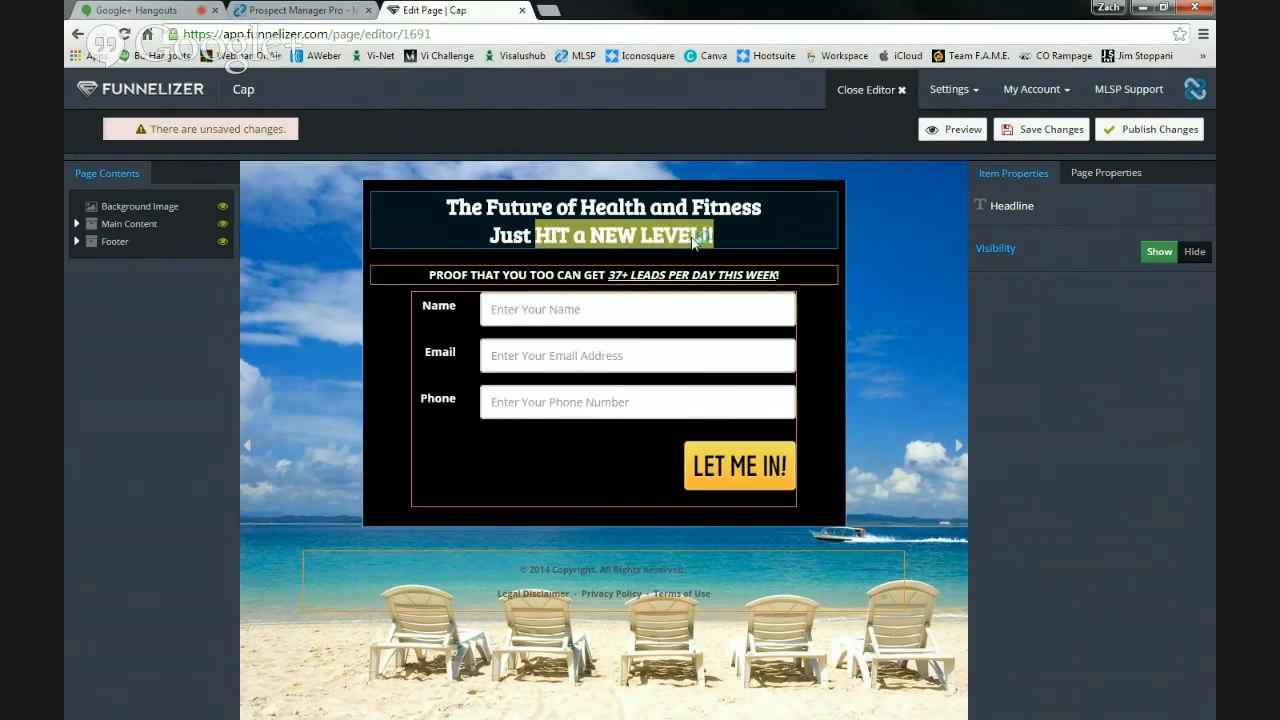
pyautogui.rightClick(692, 238)
pyautogui.click(731, 312)
pyautogui.click(716, 233)
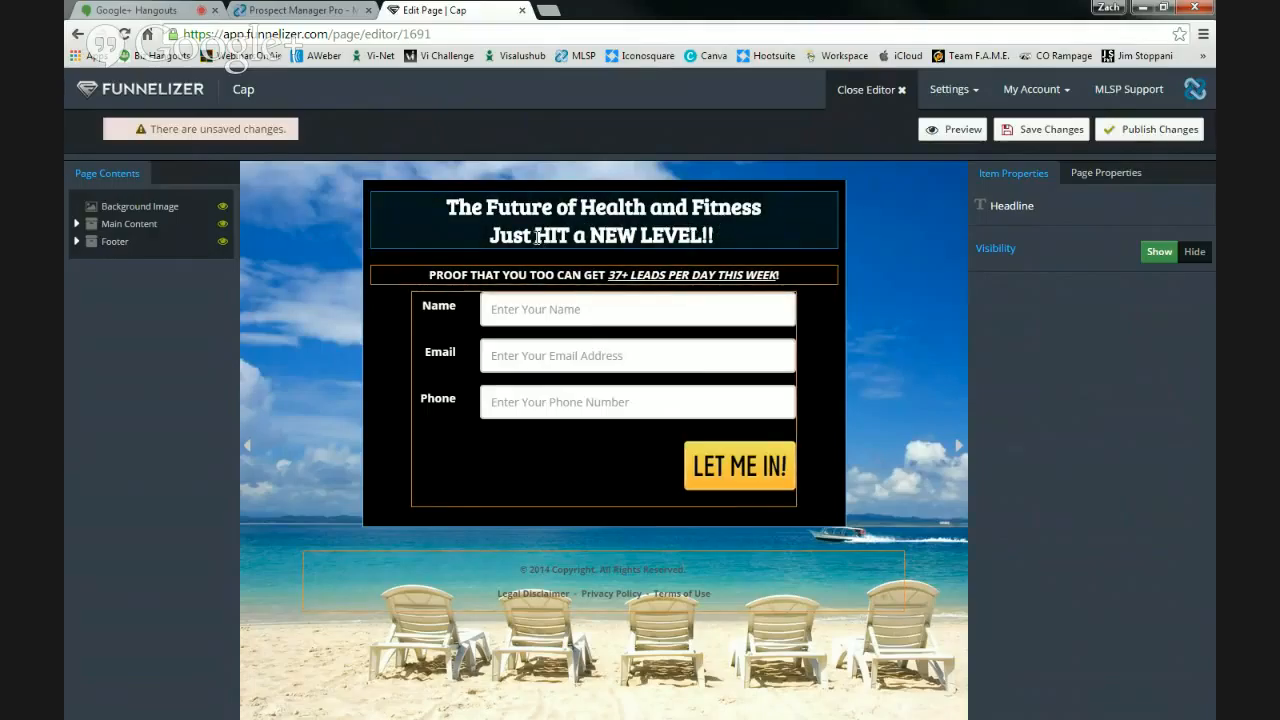
pyautogui.moveTo(535, 233); pyautogui.dragTo(716, 232)
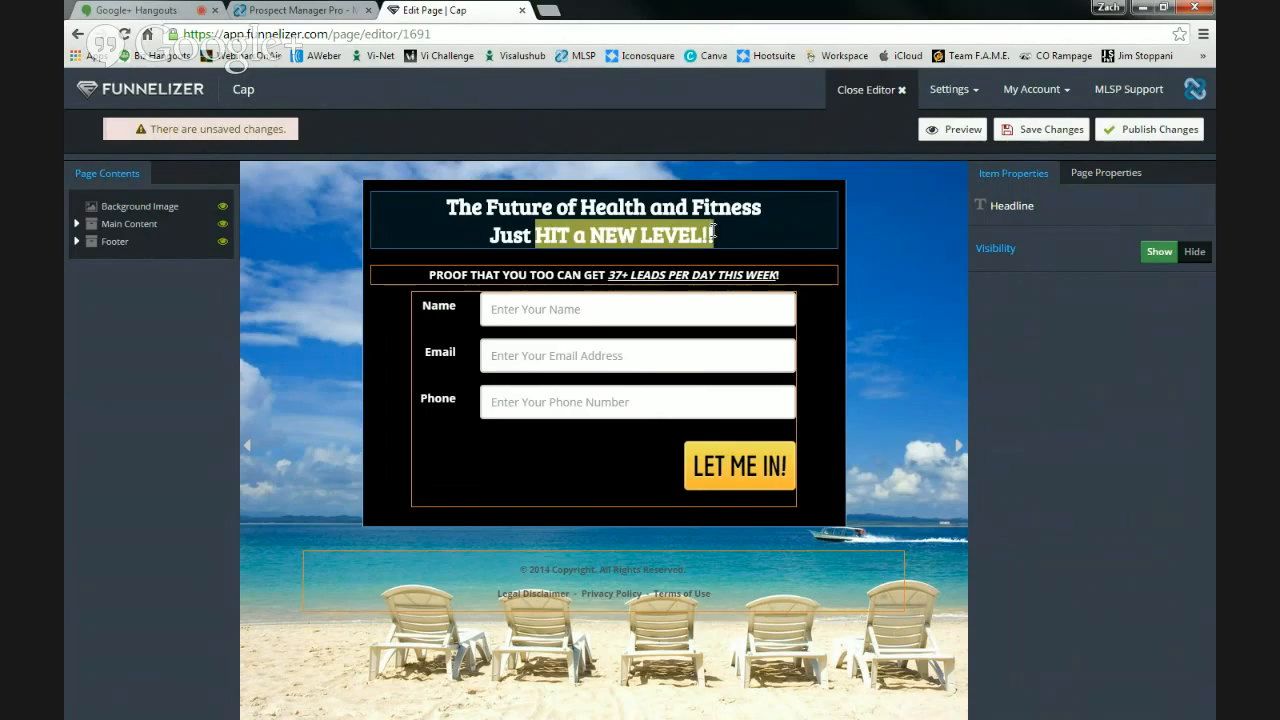
pyautogui.click(788, 199)
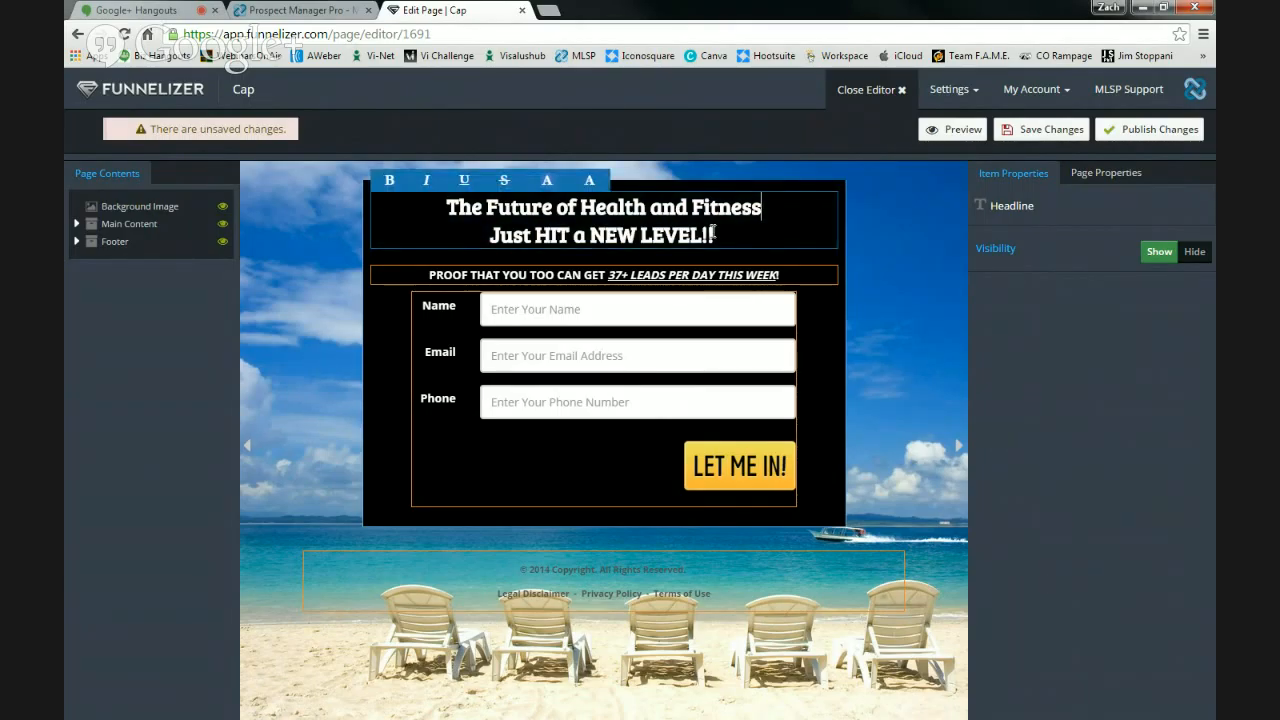
pyautogui.moveTo(716, 235); pyautogui.dragTo(533, 226)
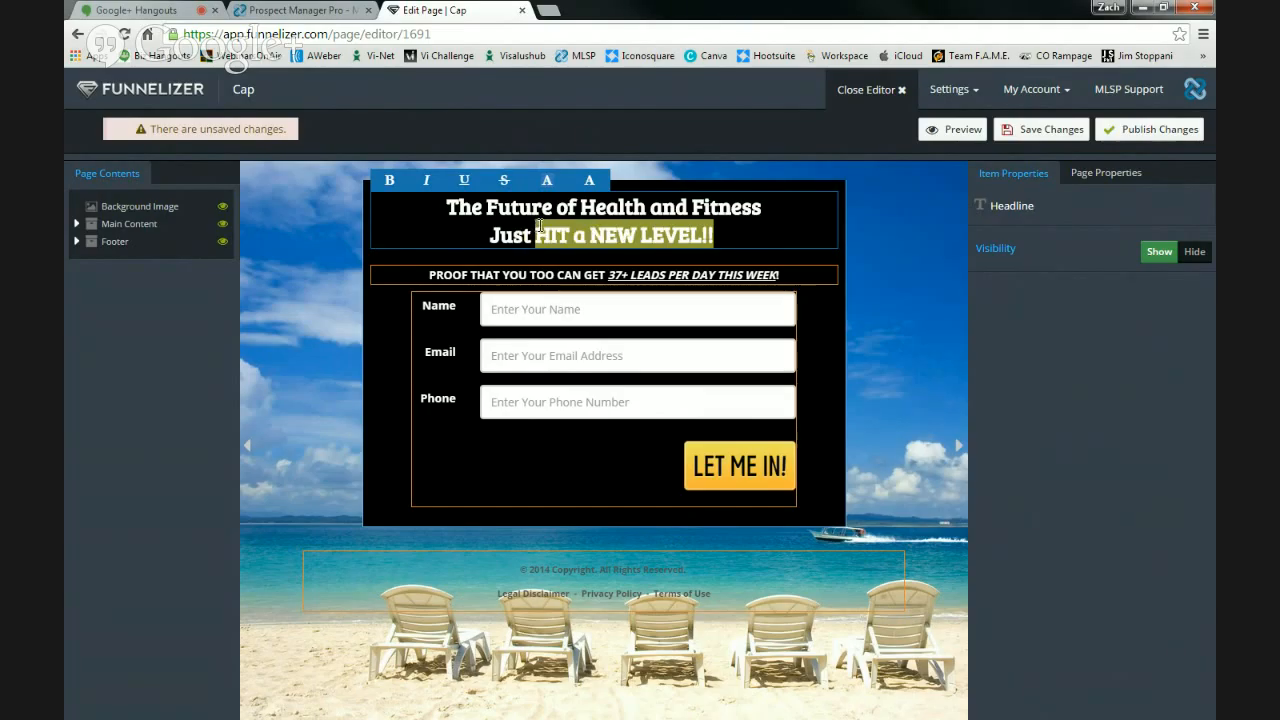
pyautogui.click(589, 180)
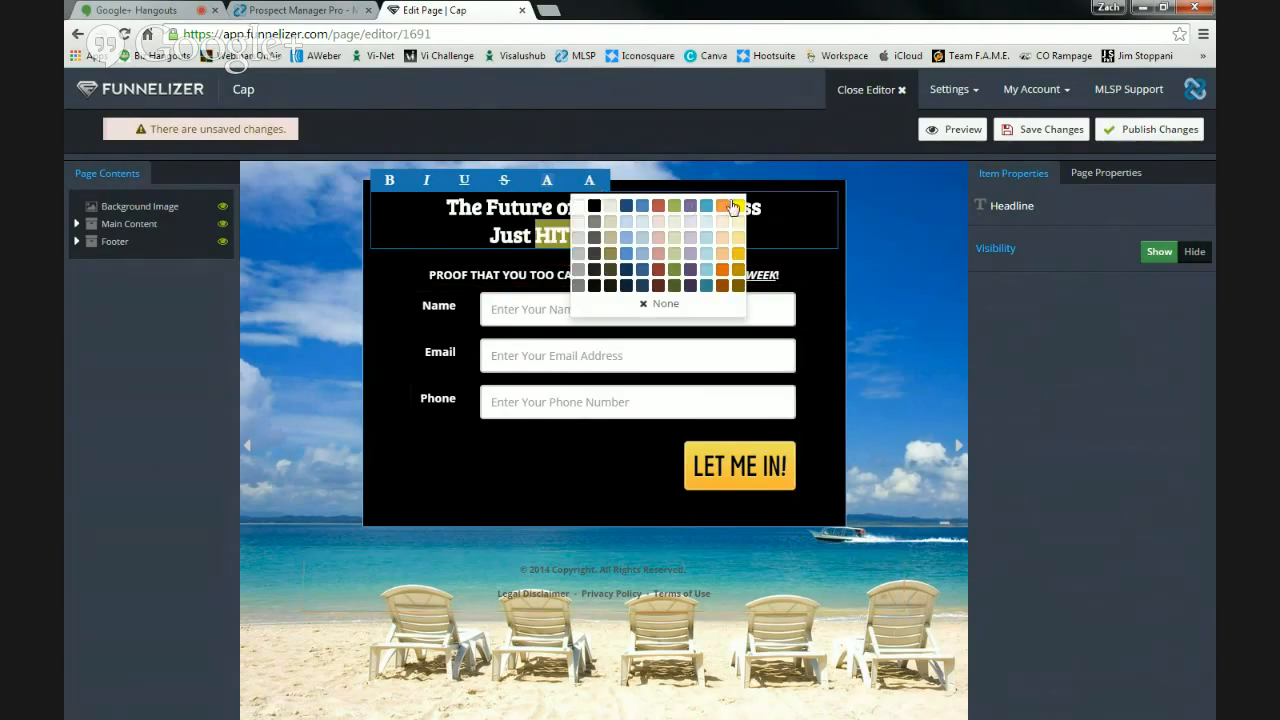
pyautogui.click(770, 229)
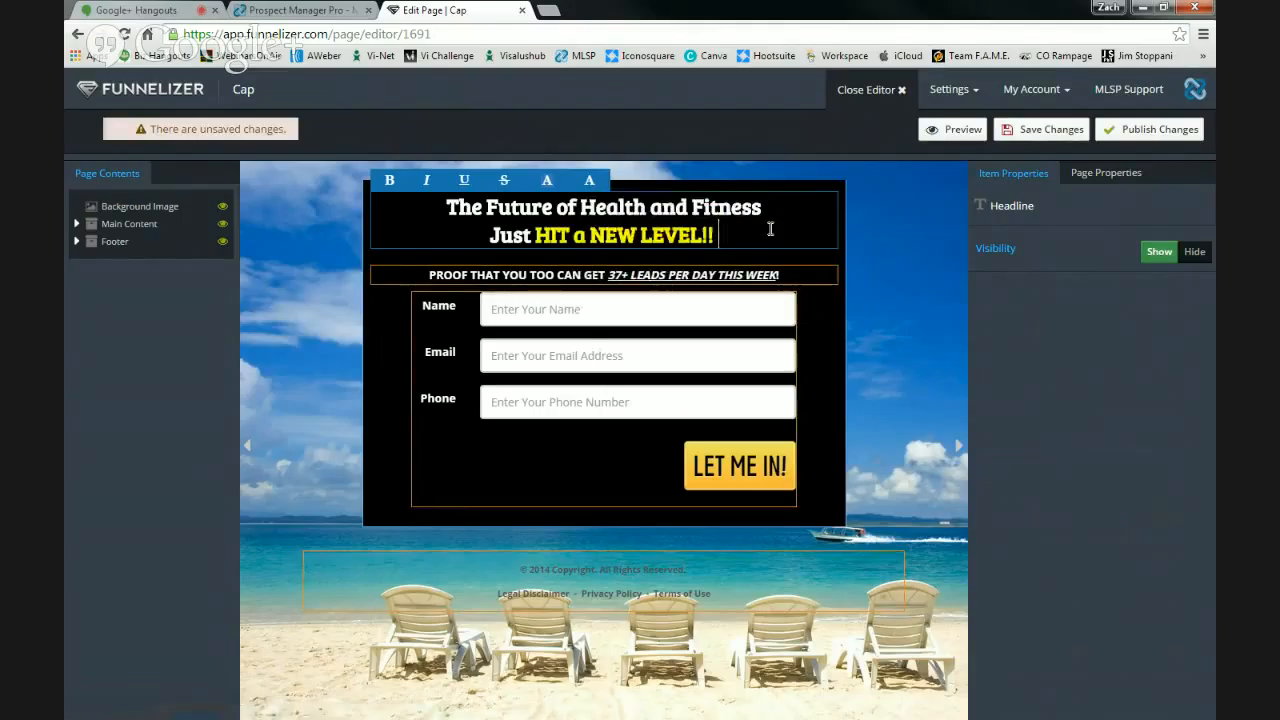
pyautogui.moveTo(792, 280); pyautogui.dragTo(428, 276)
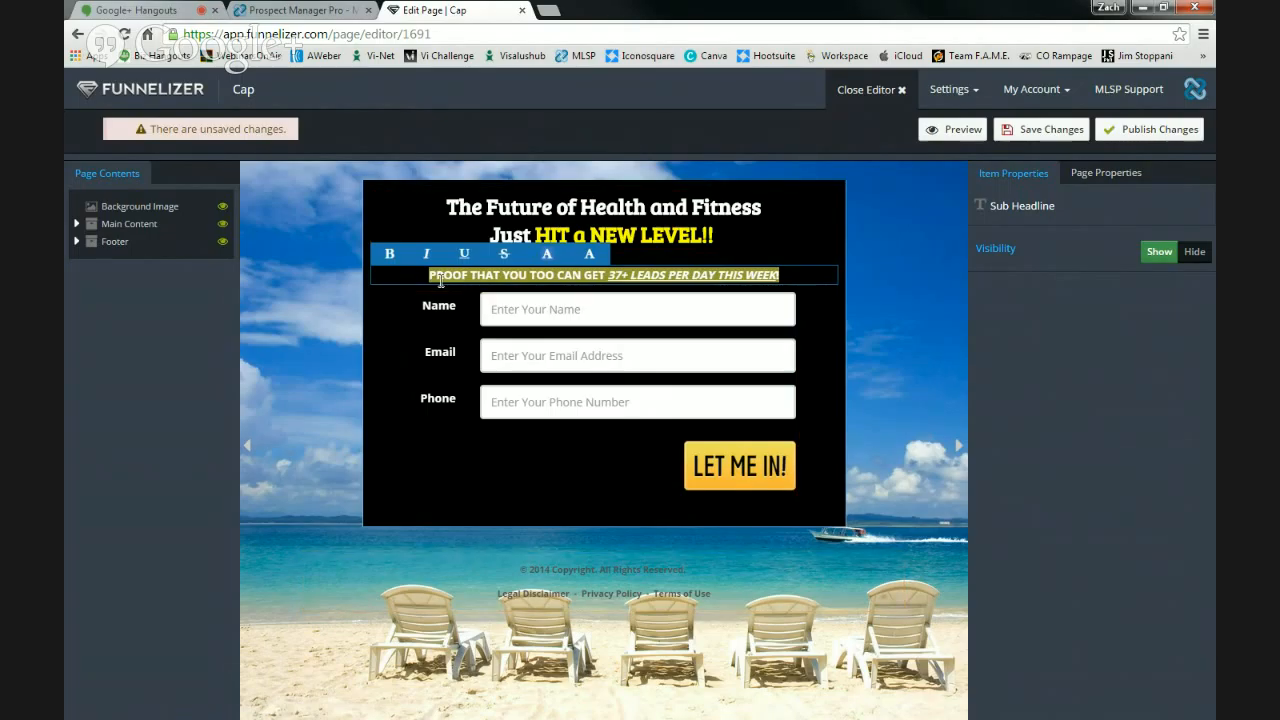
# - Type the new subheadline 'HOW WOULD EQUITY IN A $1.8 billion COMPANY SOUND TO YOU??'
pyautogui.write('hOW WOULD e')
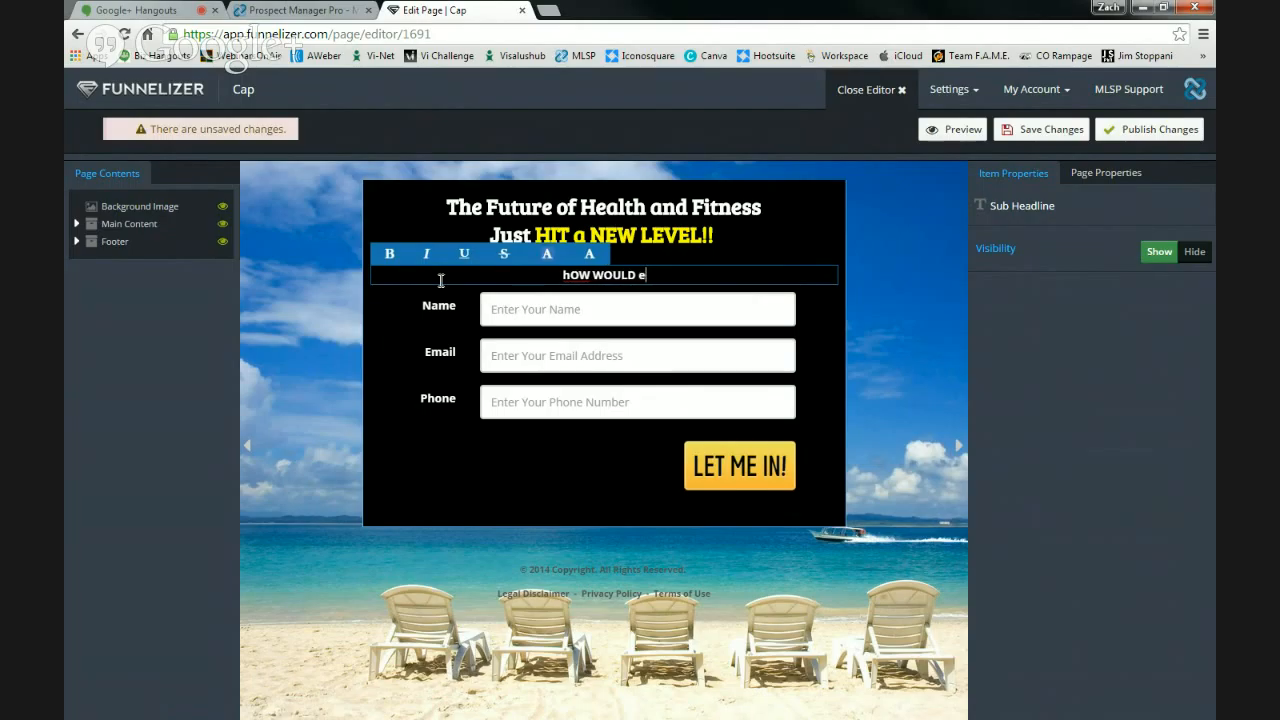
pyautogui.write('quity IN A ')
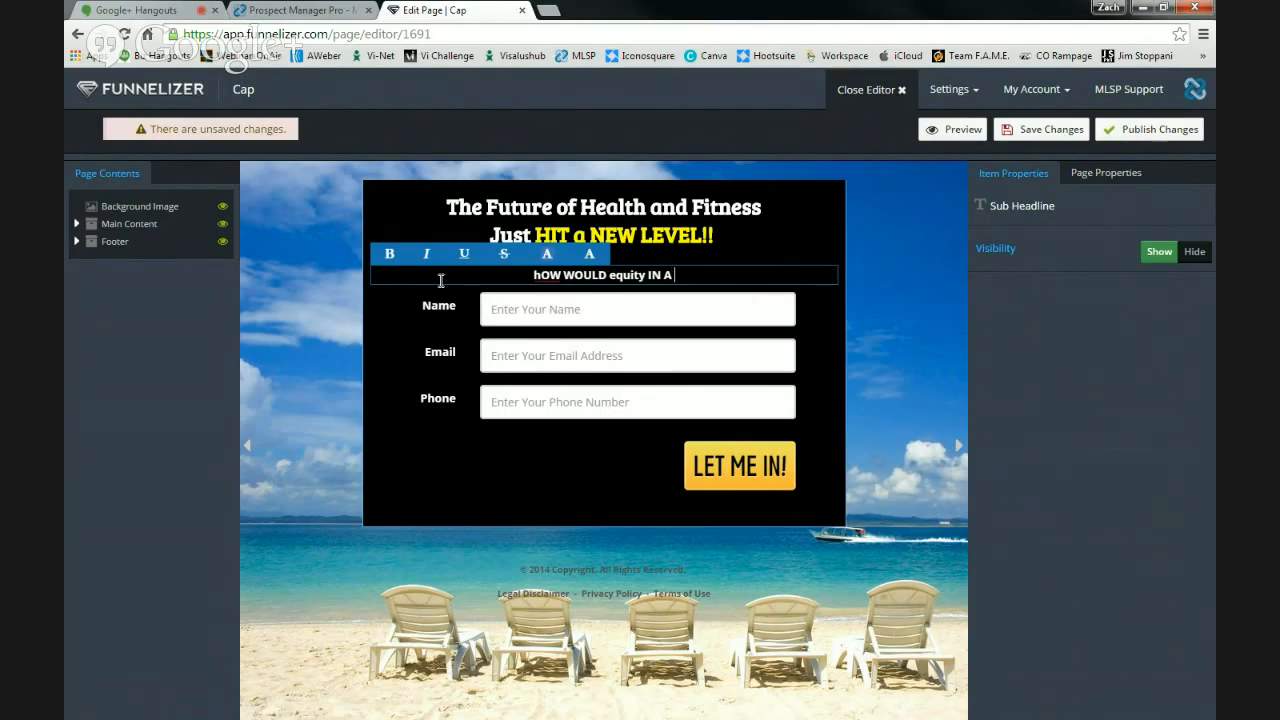
pyautogui.write('$1.8')
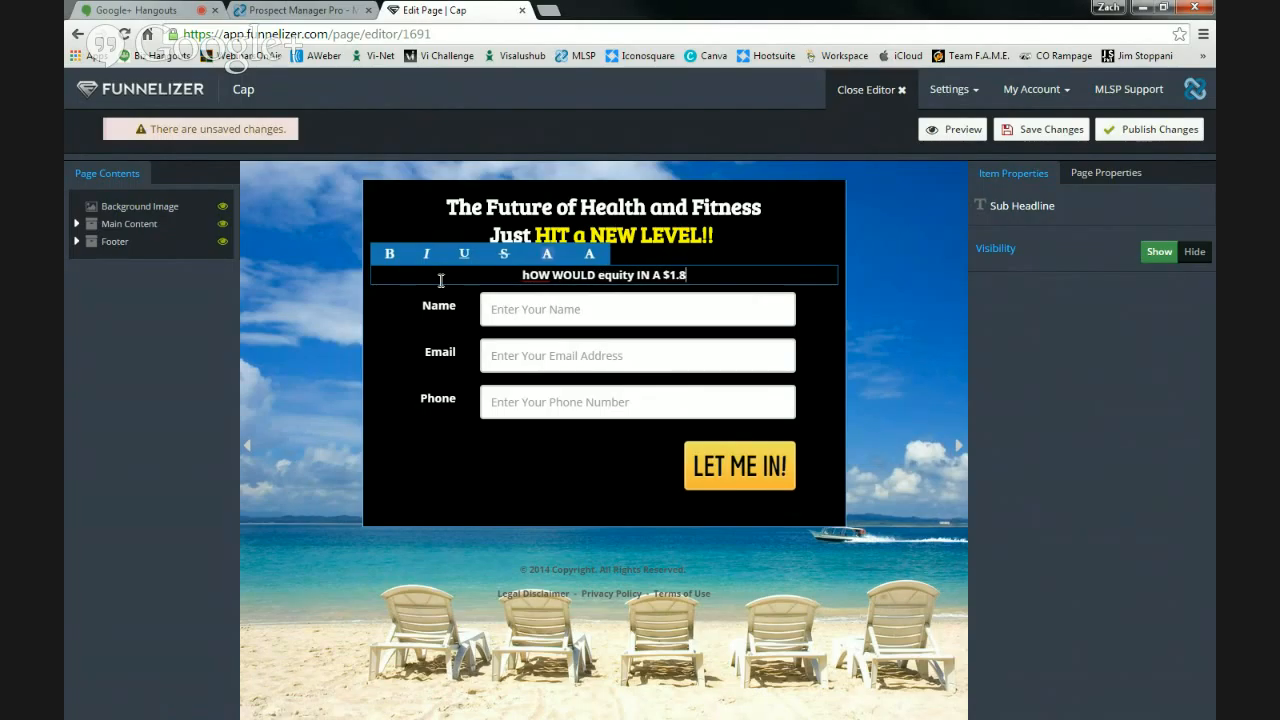
pyautogui.write(' billio')
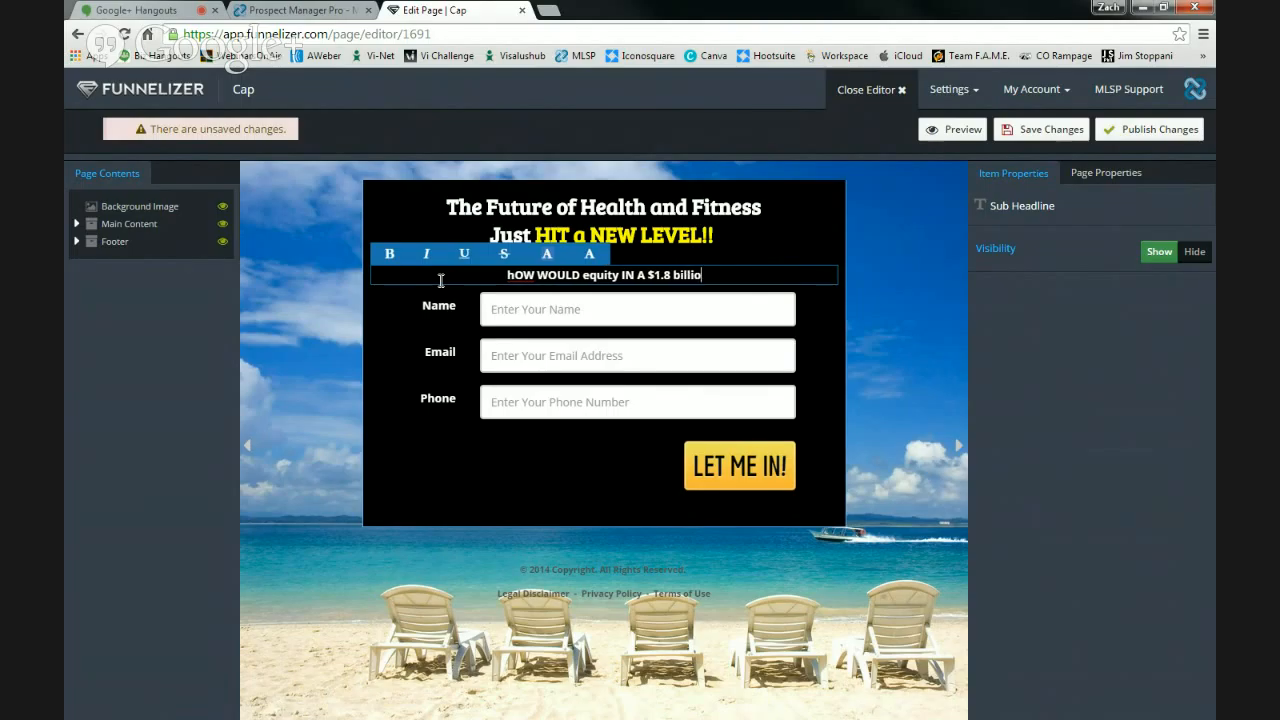
pyautogui.write('n cOMAPNY')
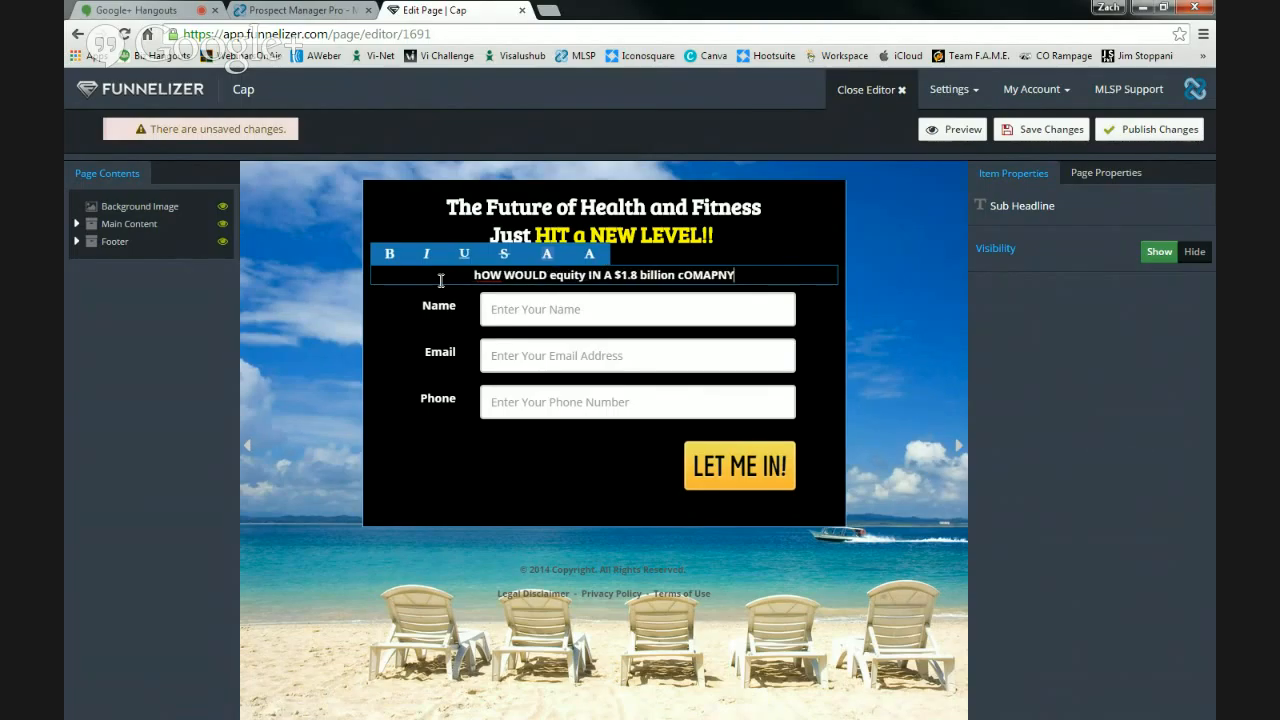
pyautogui.write(' SOUNF')
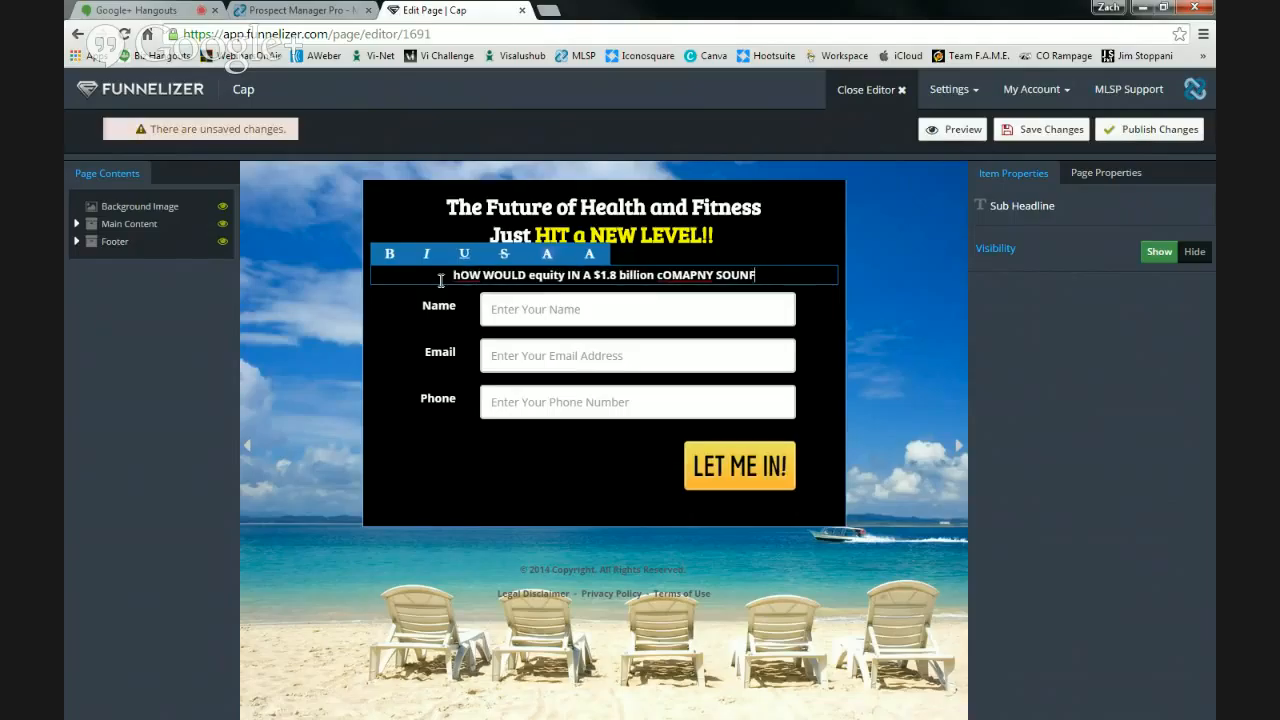
pyautogui.press('BackSpace')
pyautogui.write('D TO YOU')
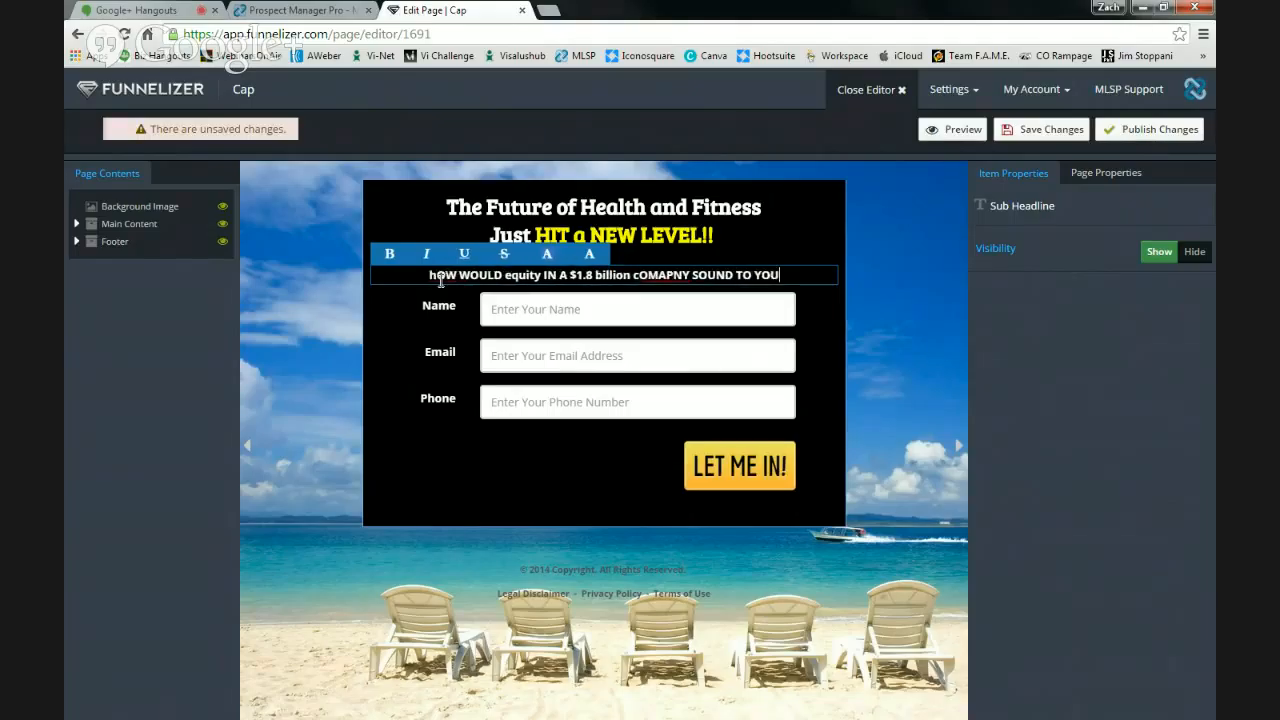
pyautogui.write('??')
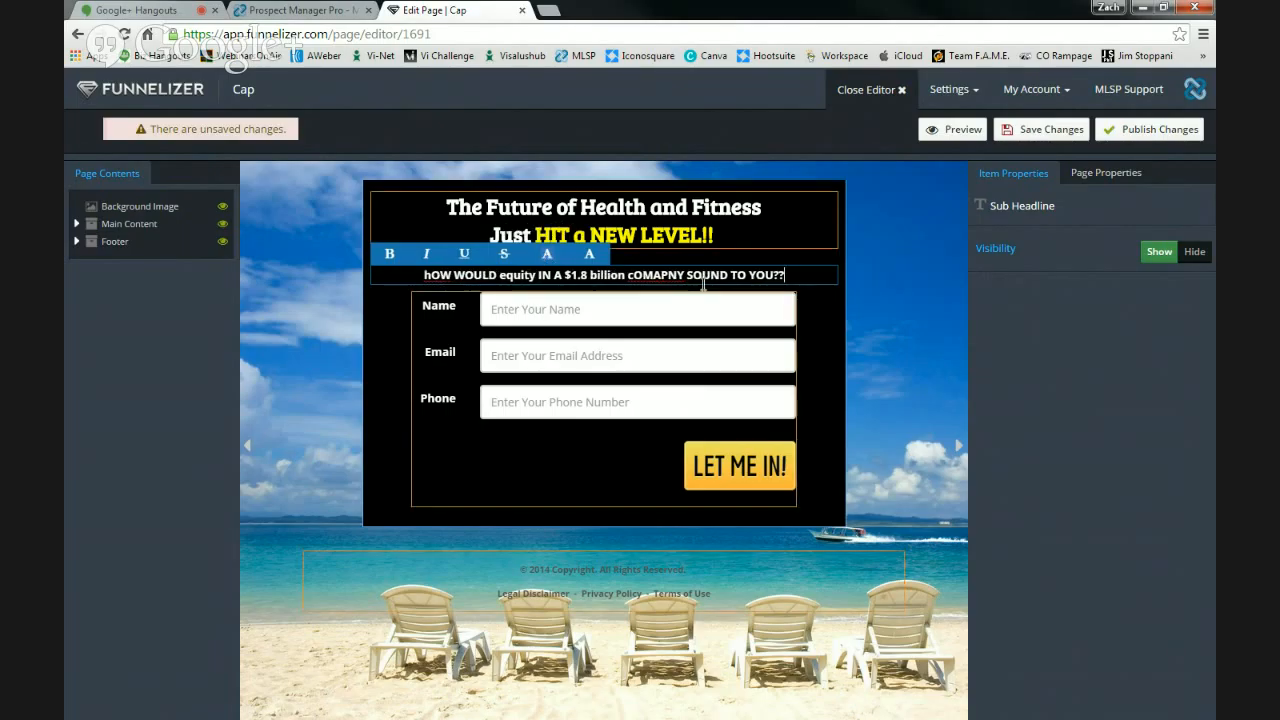
# - Fix the subheadline's capitalisation and correct COMAPNY to COMPANY
pyautogui.click(634, 275)
pyautogui.press('BackSpace')
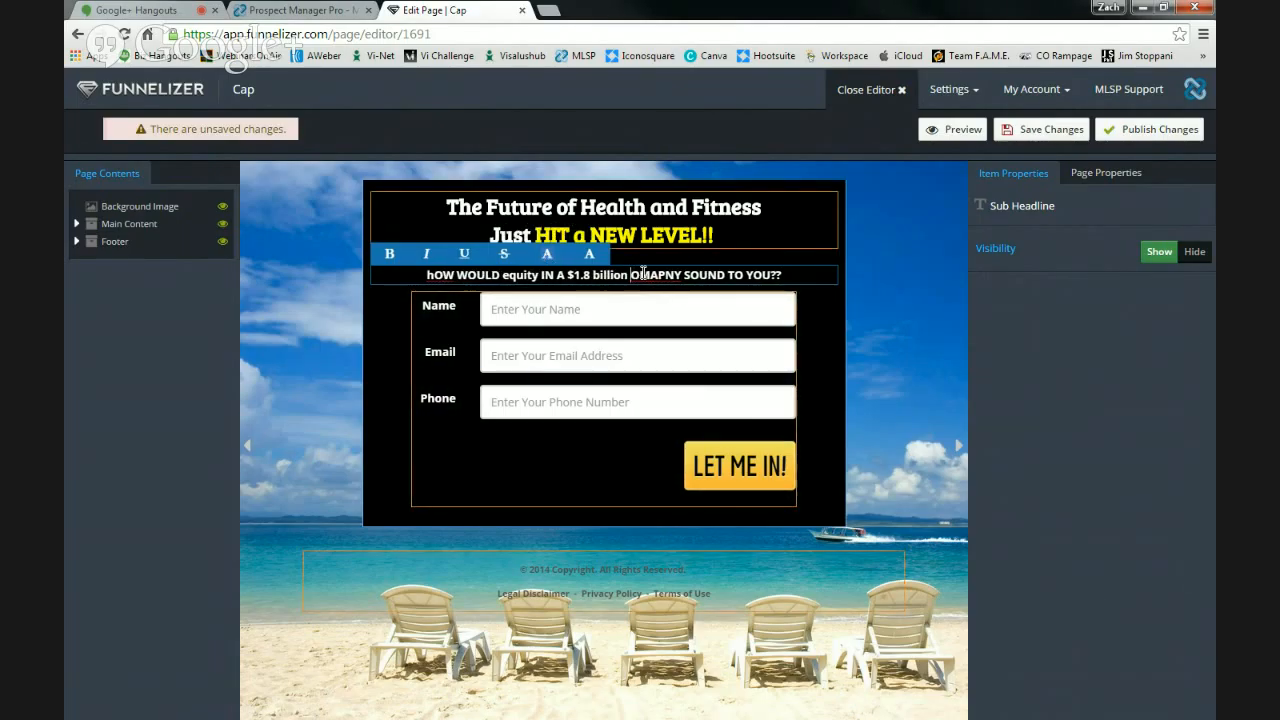
pyautogui.write('C')
pyautogui.click(537, 275)
pyautogui.press('BackSpace')
pyautogui.press('BackSpace')
pyautogui.press('BackSpace')
pyautogui.press('BackSpace')
pyautogui.press('BackSpace')
pyautogui.press('BackSpace')
pyautogui.press('BackSpace')
pyautogui.press('BackSpace')
pyautogui.press('BackSpace')
pyautogui.press('BackSpace')
pyautogui.press('BackSpace')
pyautogui.press('BackSpace')
pyautogui.press('BackSpace')
pyautogui.press('BackSpace')
pyautogui.press('BackSpace')
pyautogui.press('BackSpace')
pyautogui.press('BackSpace')
pyautogui.write('HOW W')
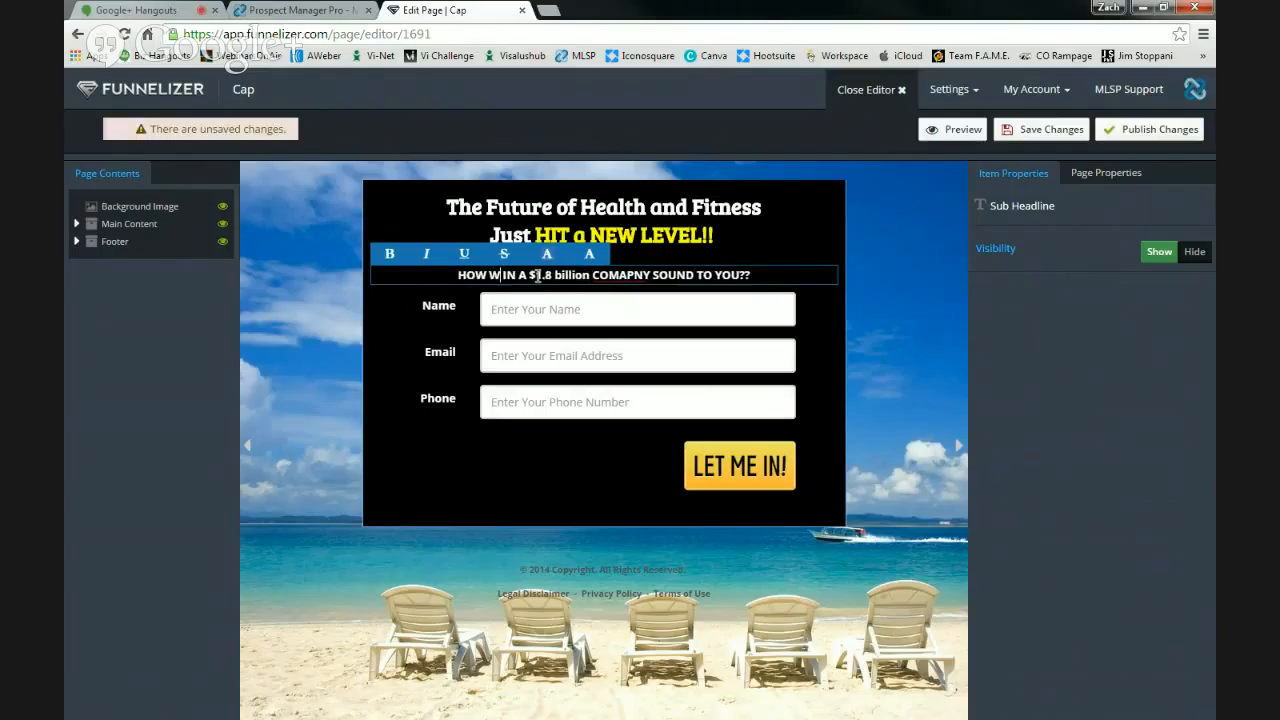
pyautogui.write('OULD EQUITY')
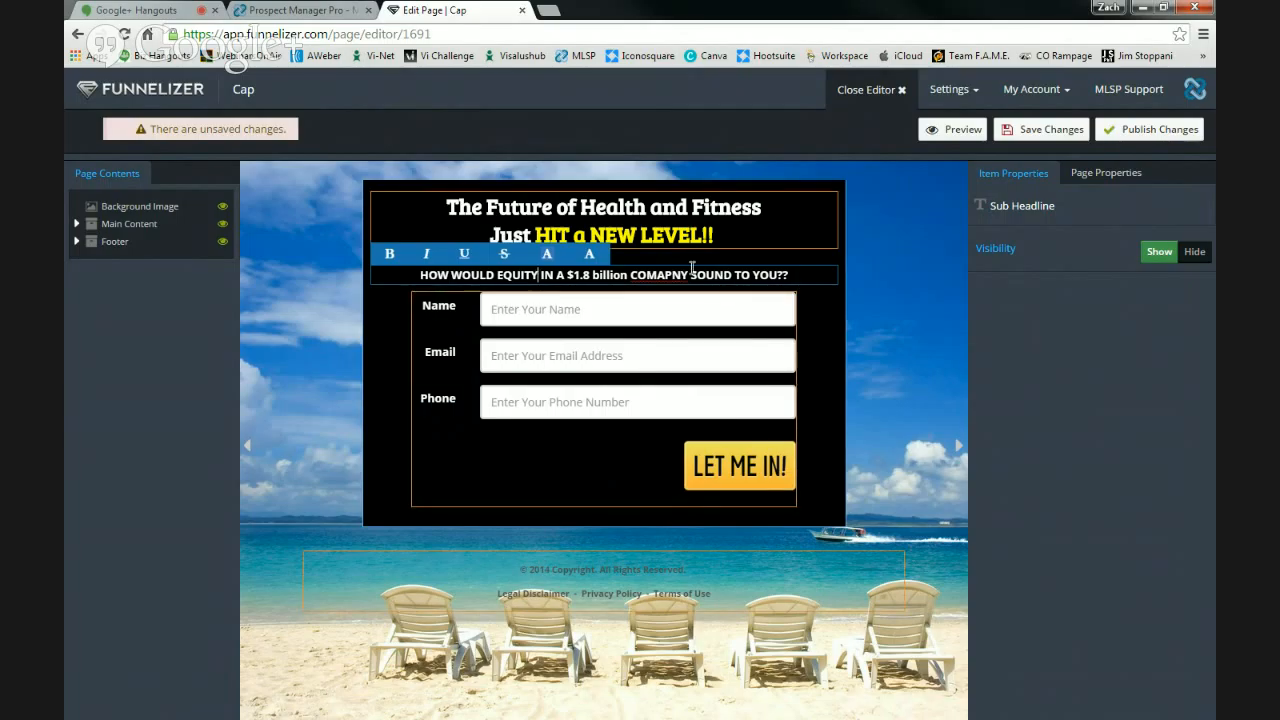
pyautogui.rightClick(634, 275)
pyautogui.click(662, 287)
pyautogui.click(822, 350)
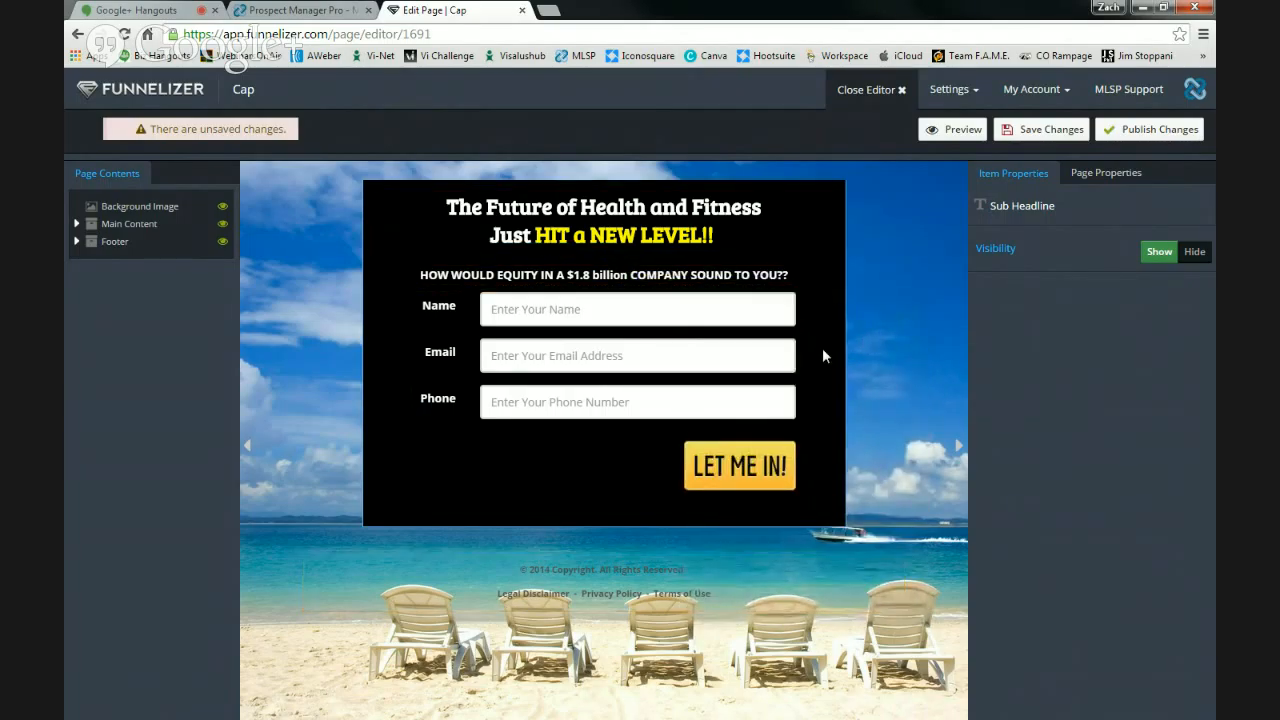
# - Change the form button text from 'LET ME IN!' to 'YES, I want EQUITY!!' and save the page
pyautogui.click(782, 477)
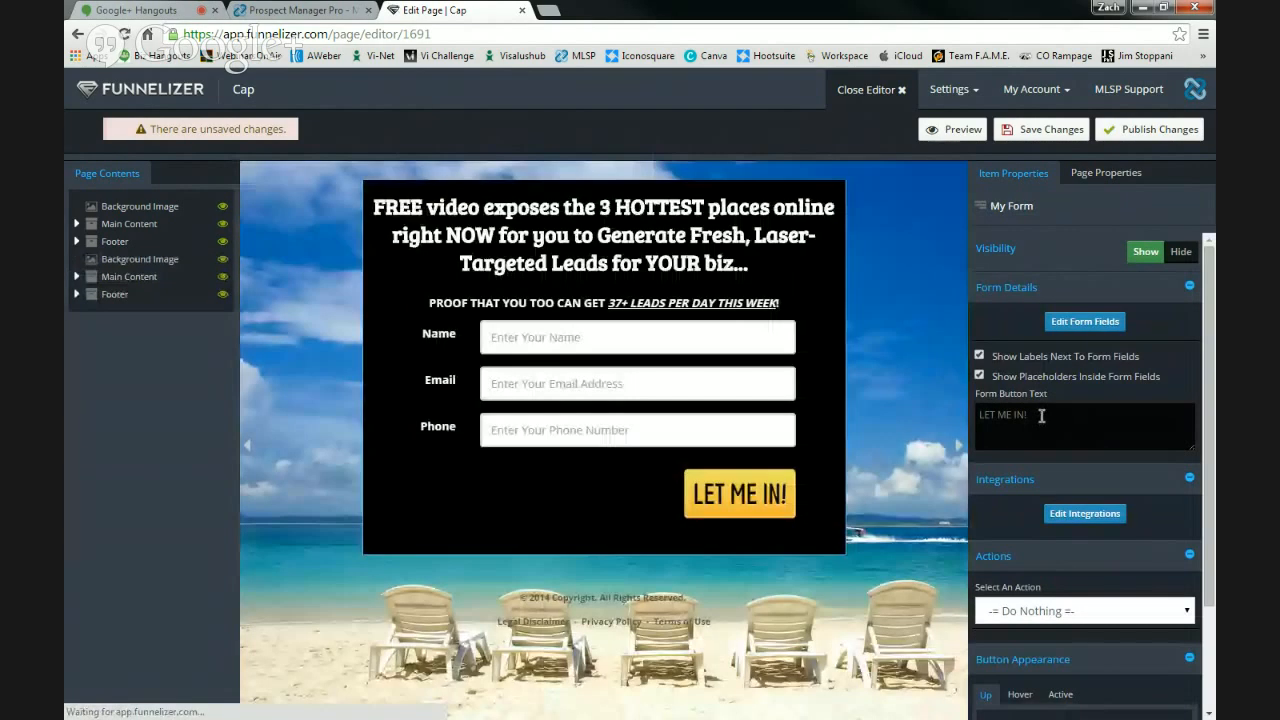
pyautogui.moveTo(1043, 414); pyautogui.dragTo(981, 418)
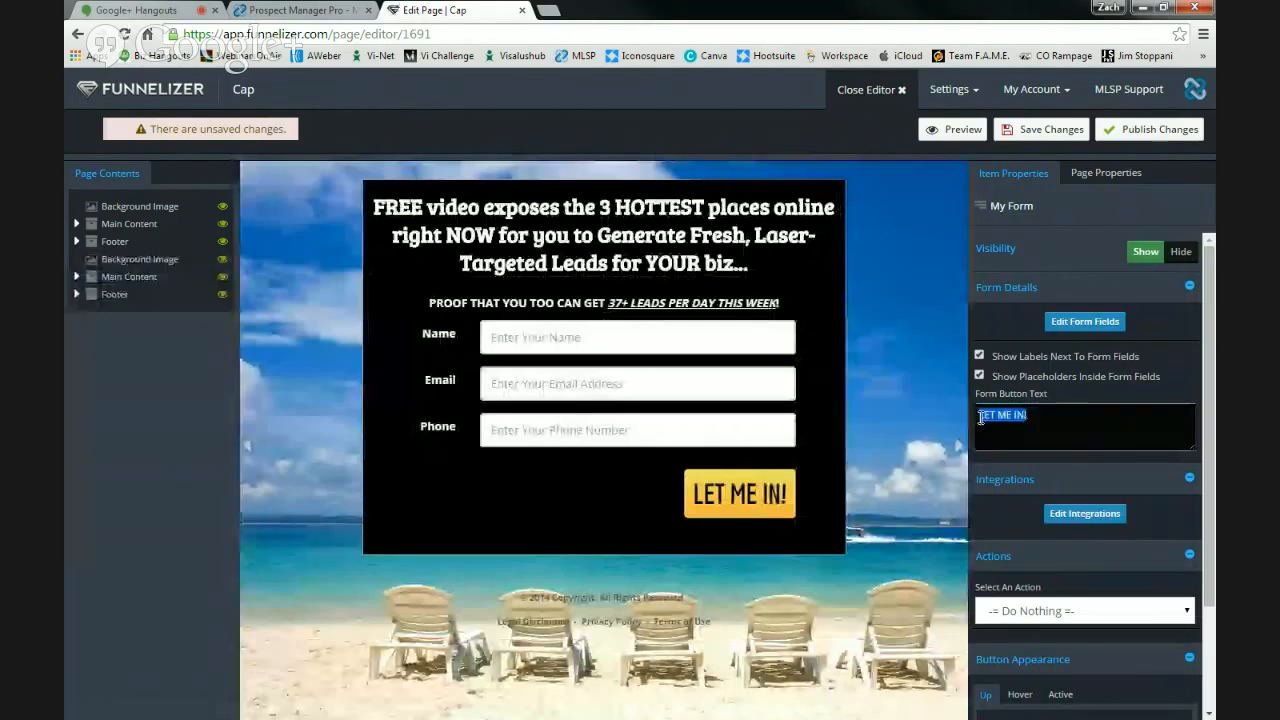
pyautogui.write('y')
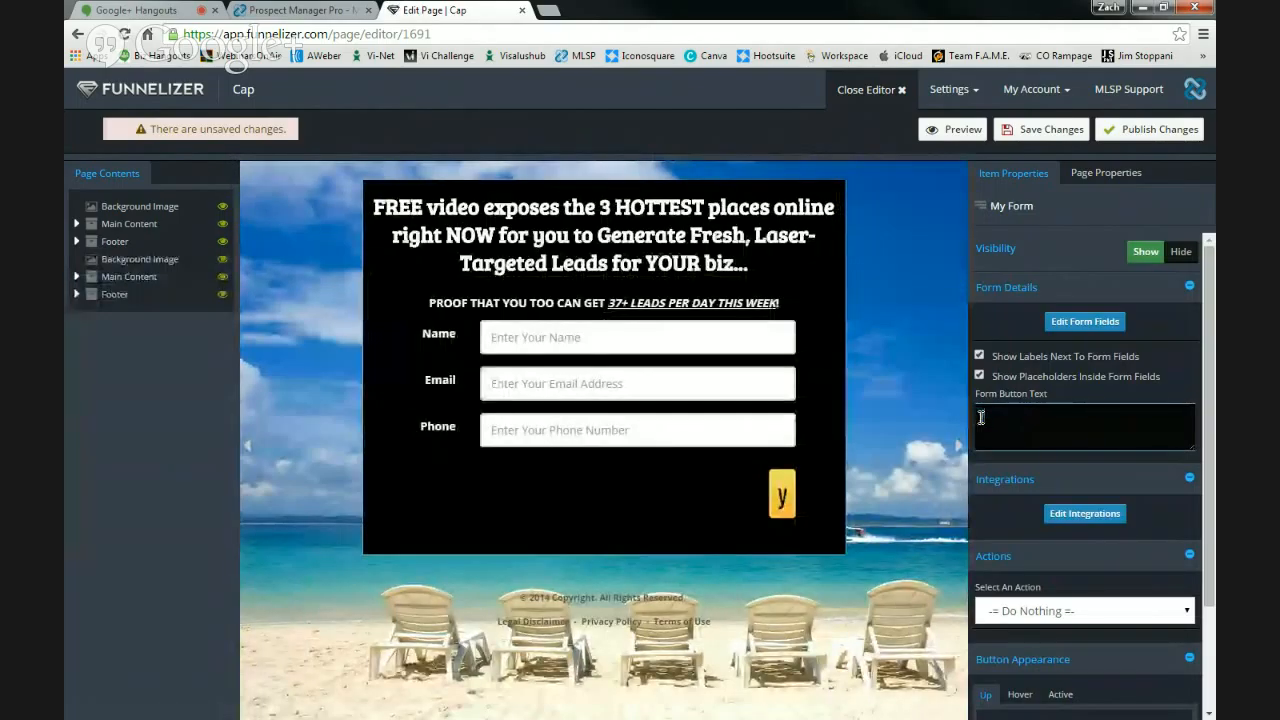
pyautogui.write('es, gl')
pyautogui.write('VE ME eQUITY')
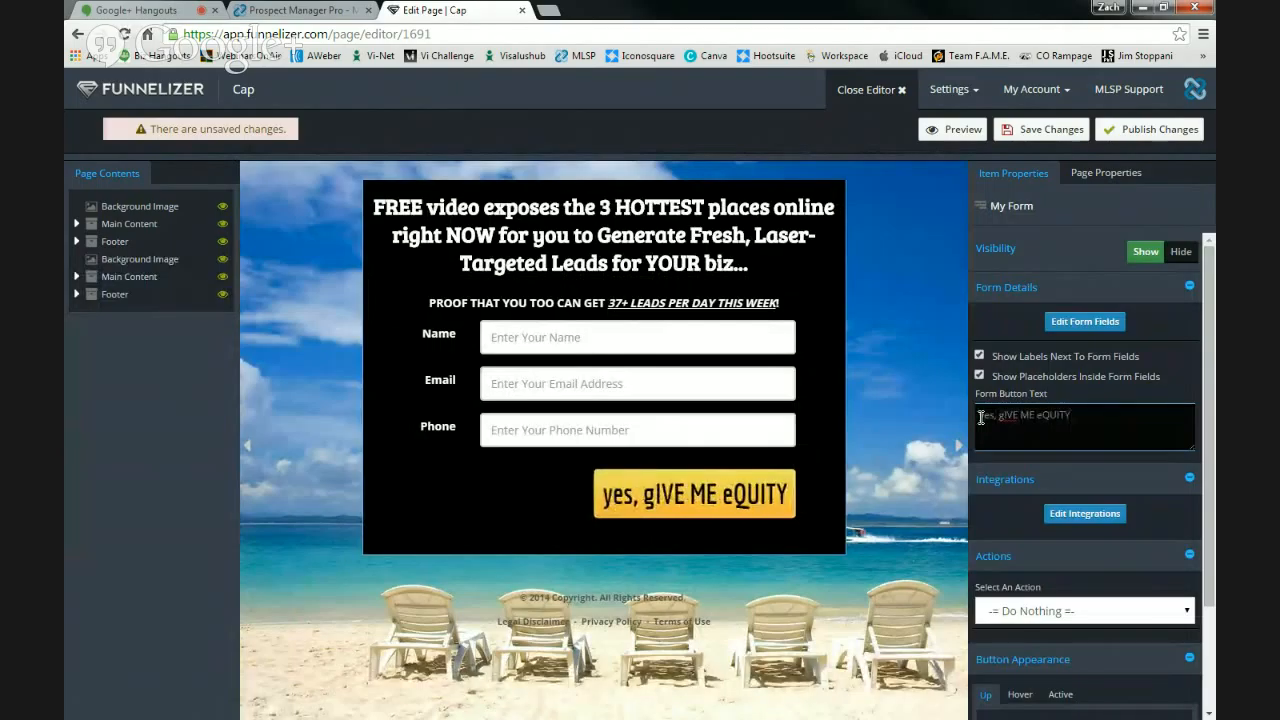
pyautogui.moveTo(1069, 417); pyautogui.dragTo(949, 418)
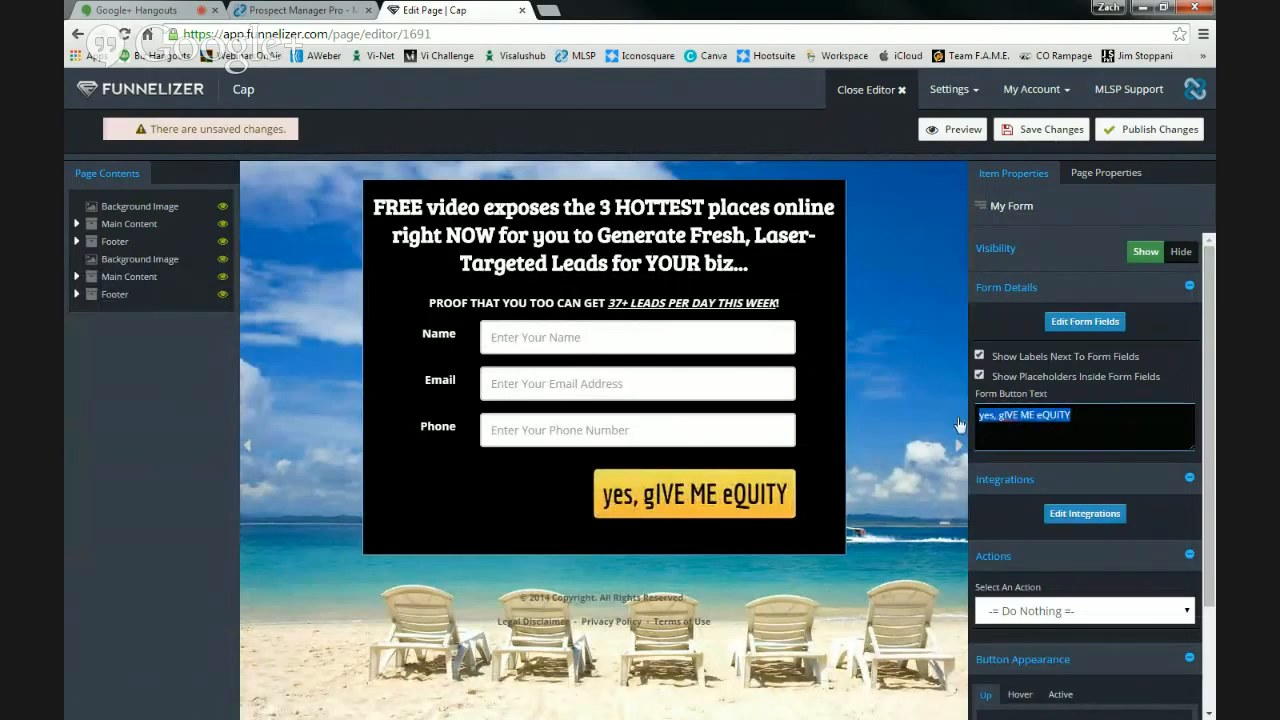
pyautogui.write('YES,')
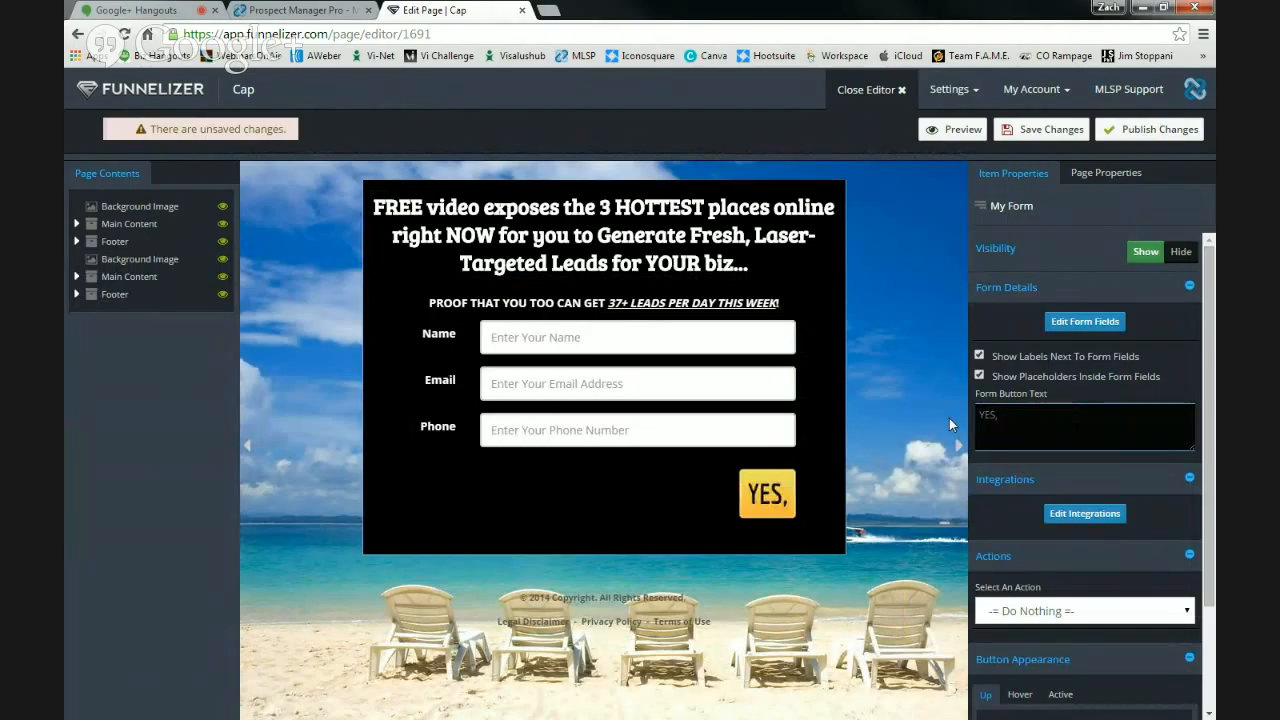
pyautogui.write(' I w')
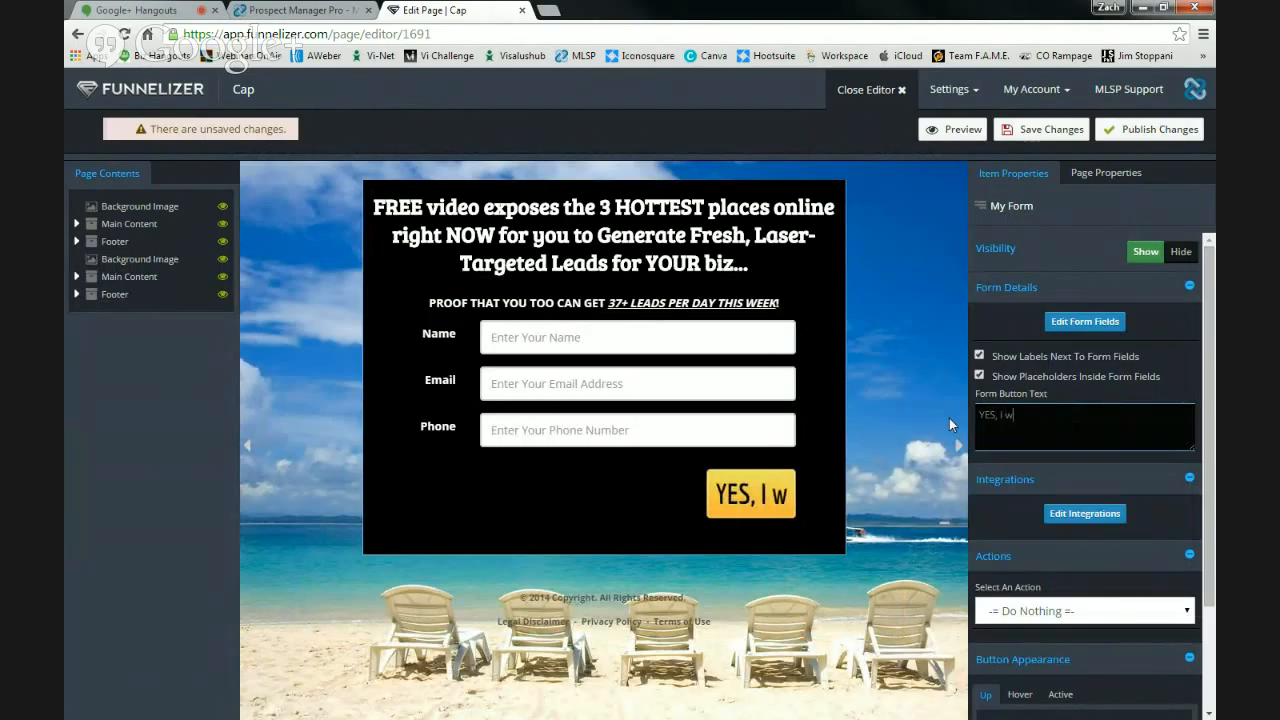
pyautogui.write('ant EQUI')
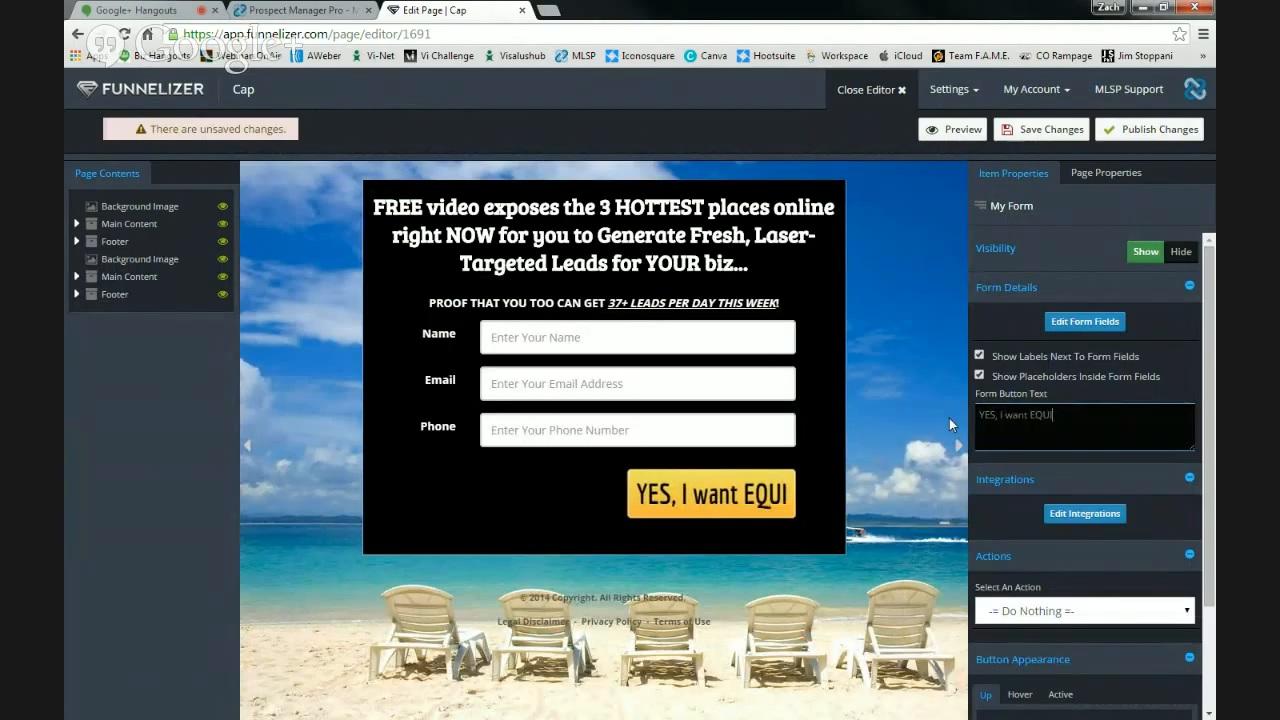
pyautogui.write('TY!!')
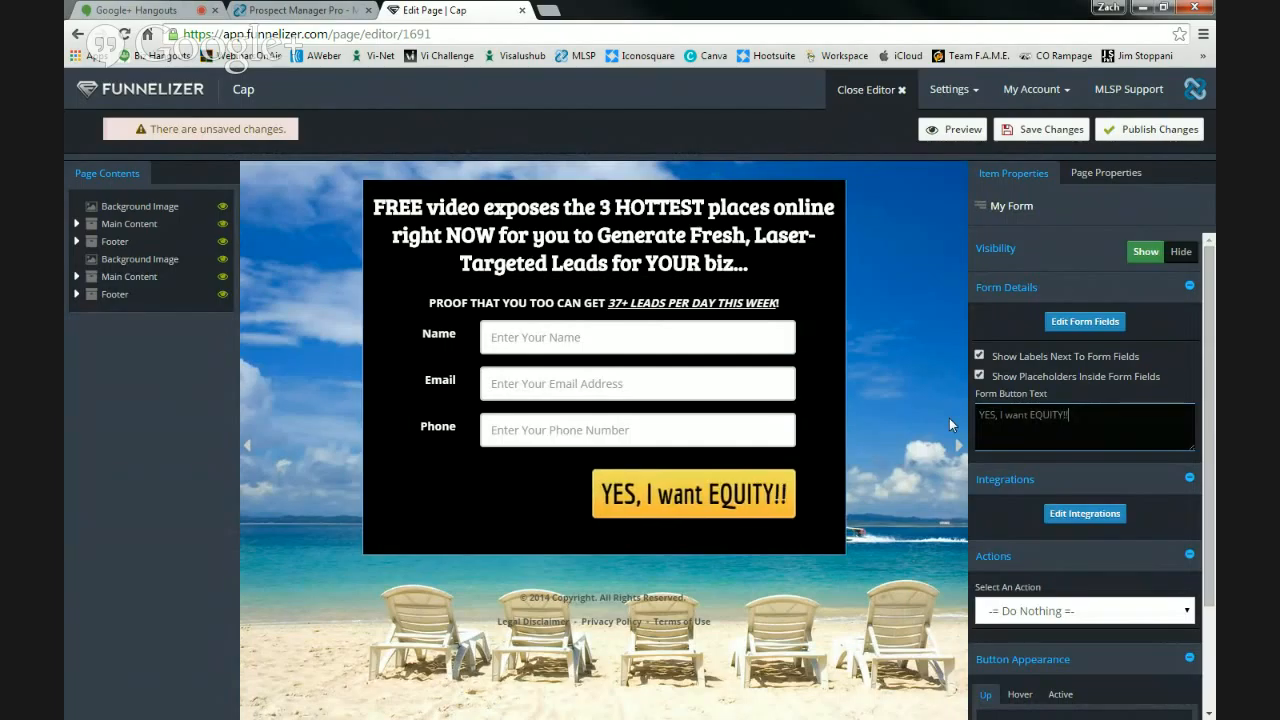
pyautogui.click(1020, 132)
# - Replace the subheadline with 'HOW WOULD EQUITY IN A $1.8 BILLION COMPANY SOUND??' and save
pyautogui.click(778, 303)
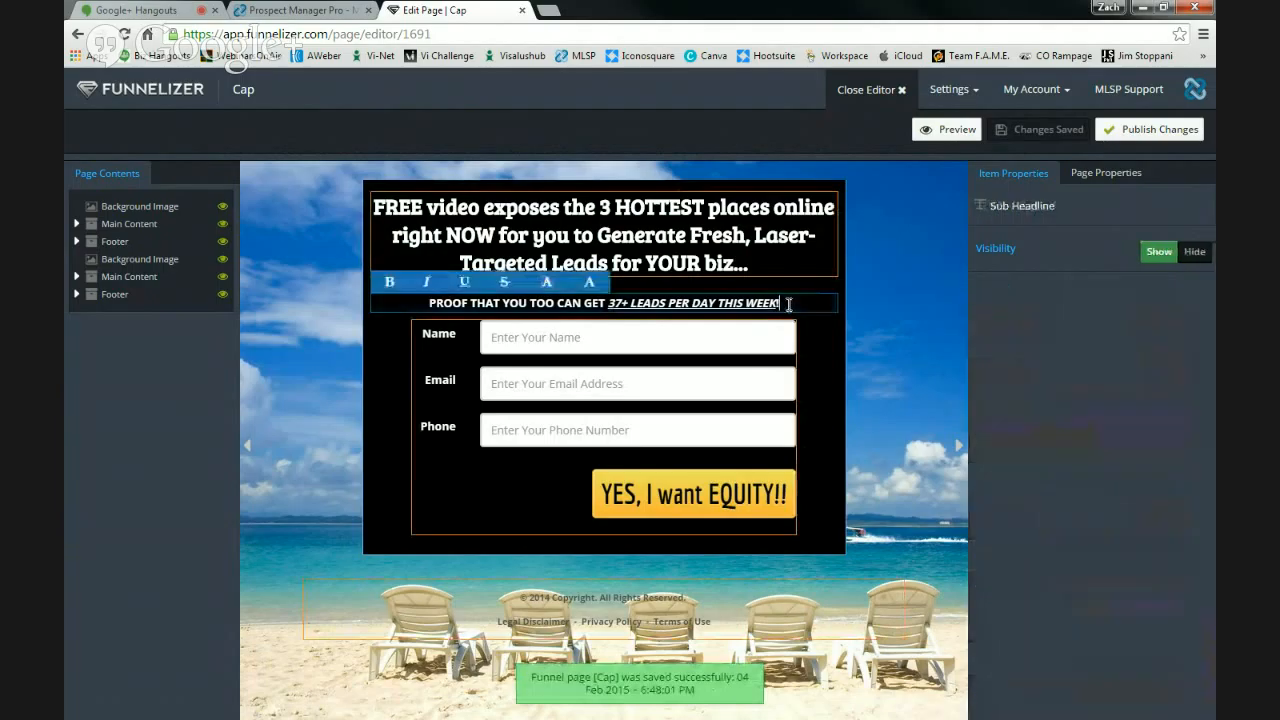
pyautogui.moveTo(778, 303); pyautogui.dragTo(419, 297)
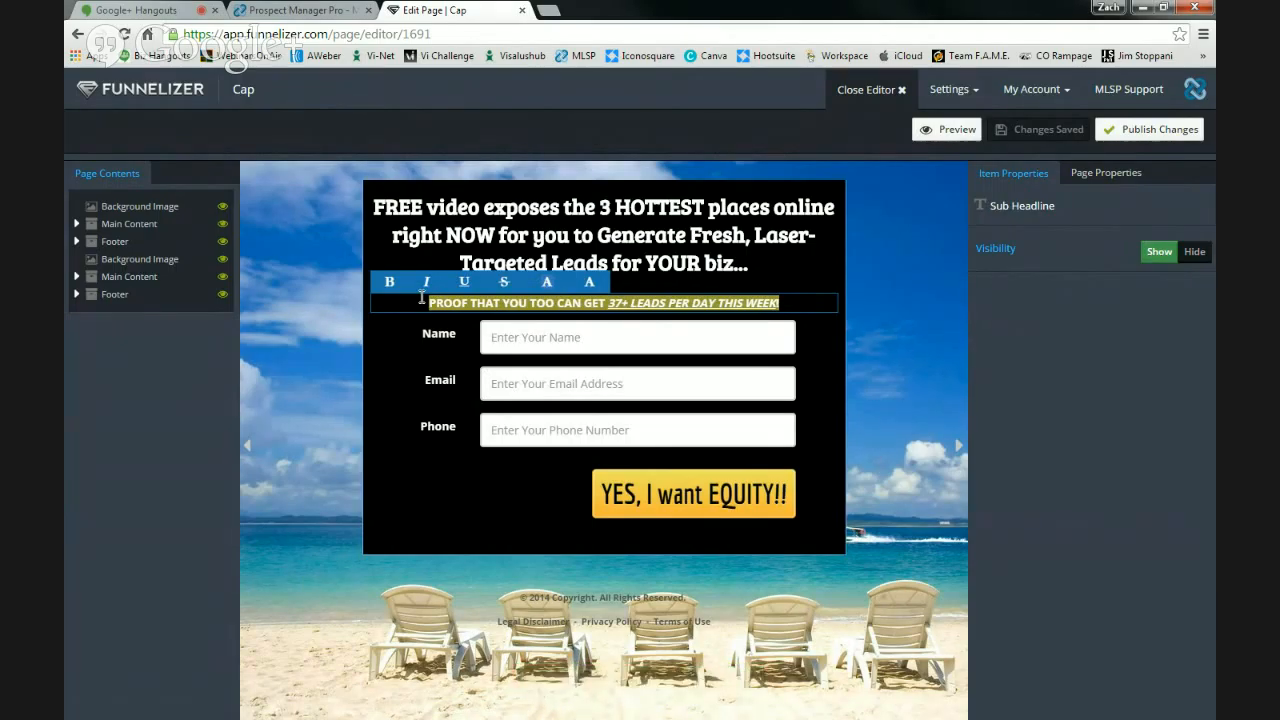
pyautogui.write('how')
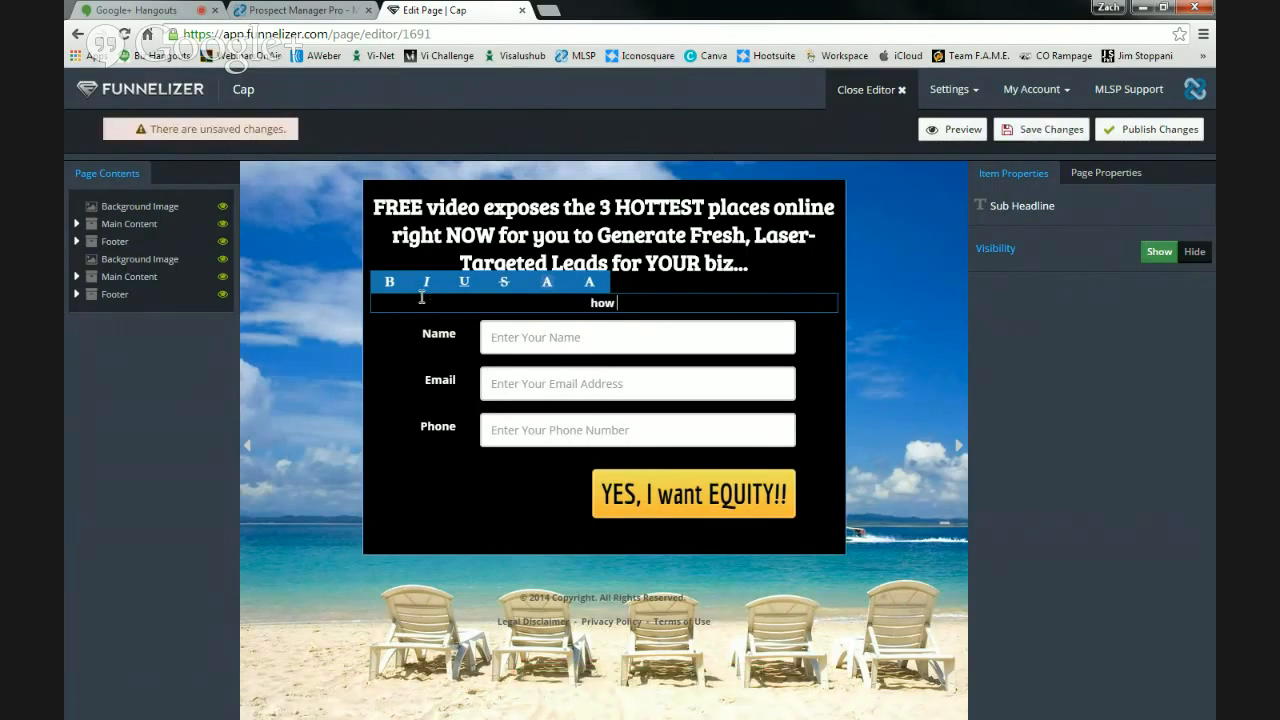
pyautogui.press('BackSpace')
pyautogui.press('BackSpace')
pyautogui.press('BackSpace')
pyautogui.press('BackSpace')
pyautogui.write('HOW WOULD EQUITY IN A ')
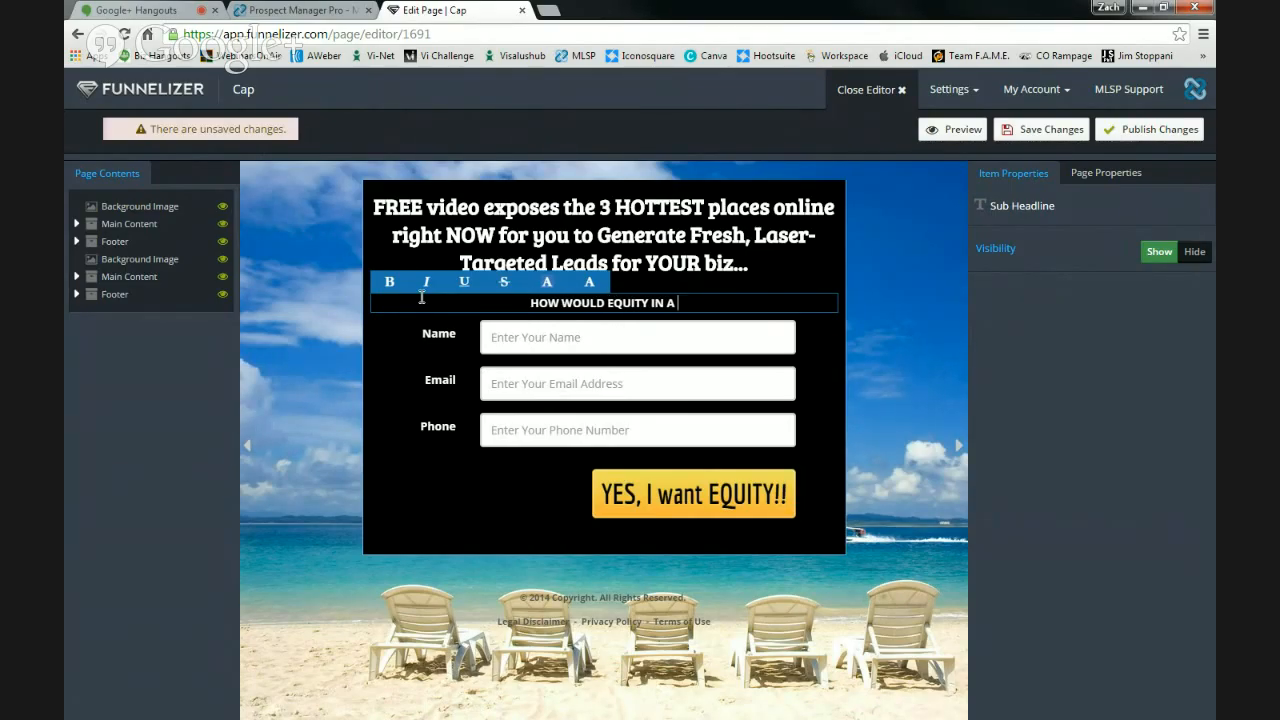
pyautogui.write('$1.')
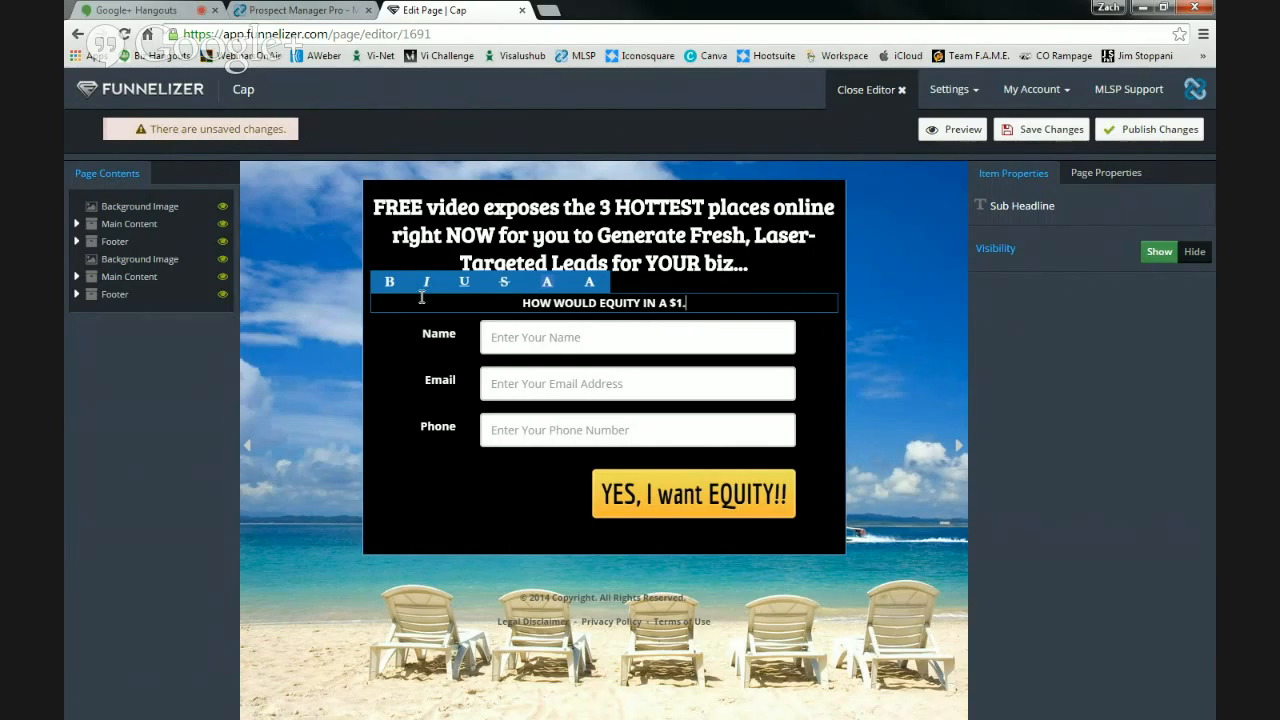
pyautogui.write('8 BILLION ')
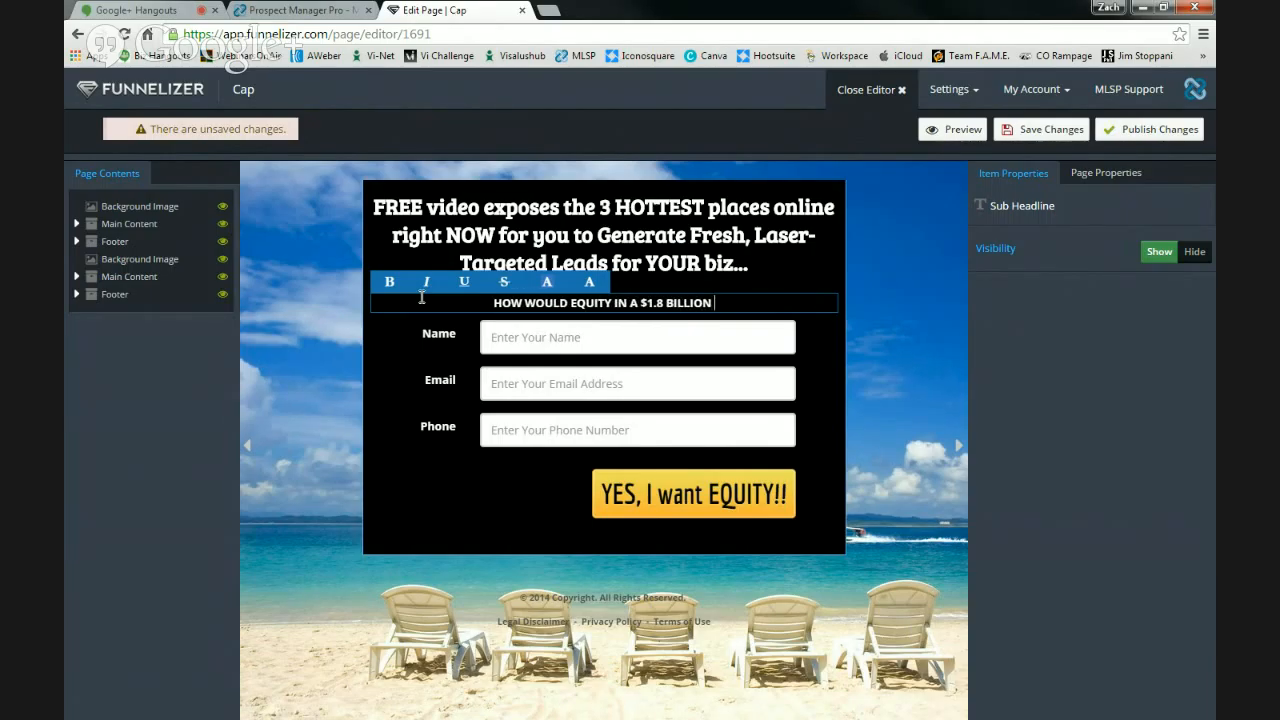
pyautogui.write('COMPA')
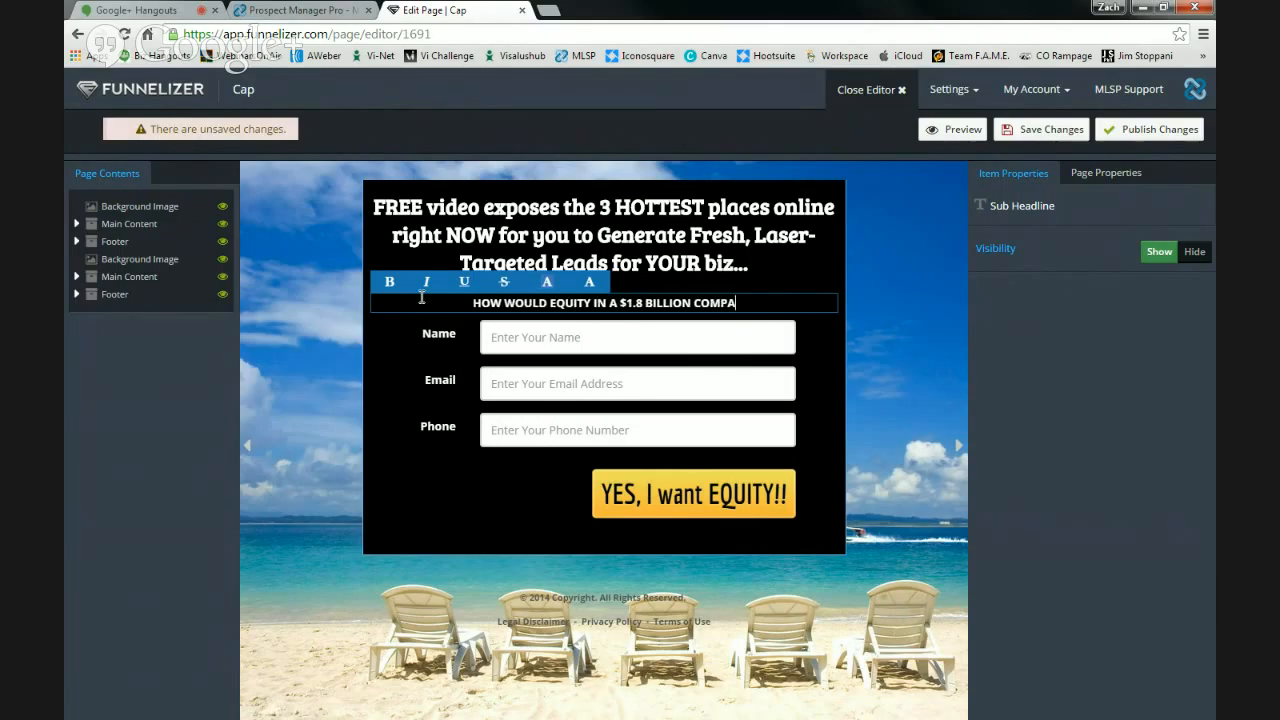
pyautogui.write('NY SOUNDS')
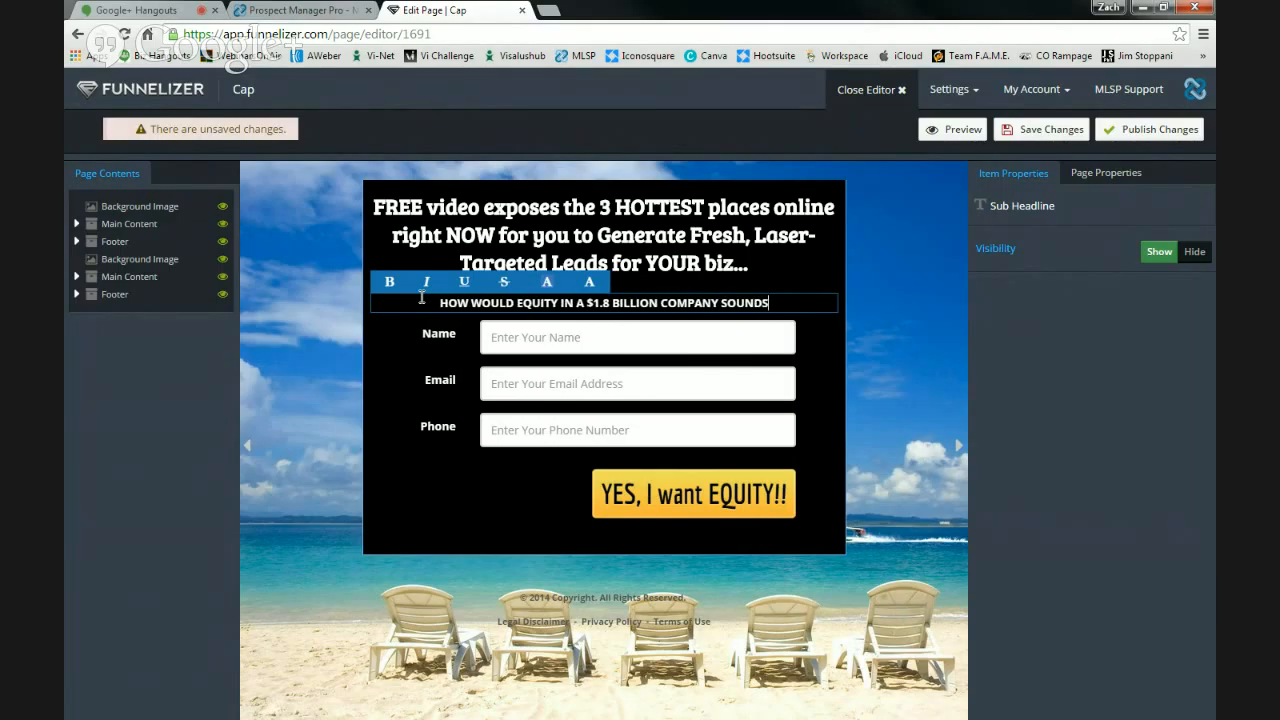
pyautogui.press('BackSpace')
pyautogui.write('??')
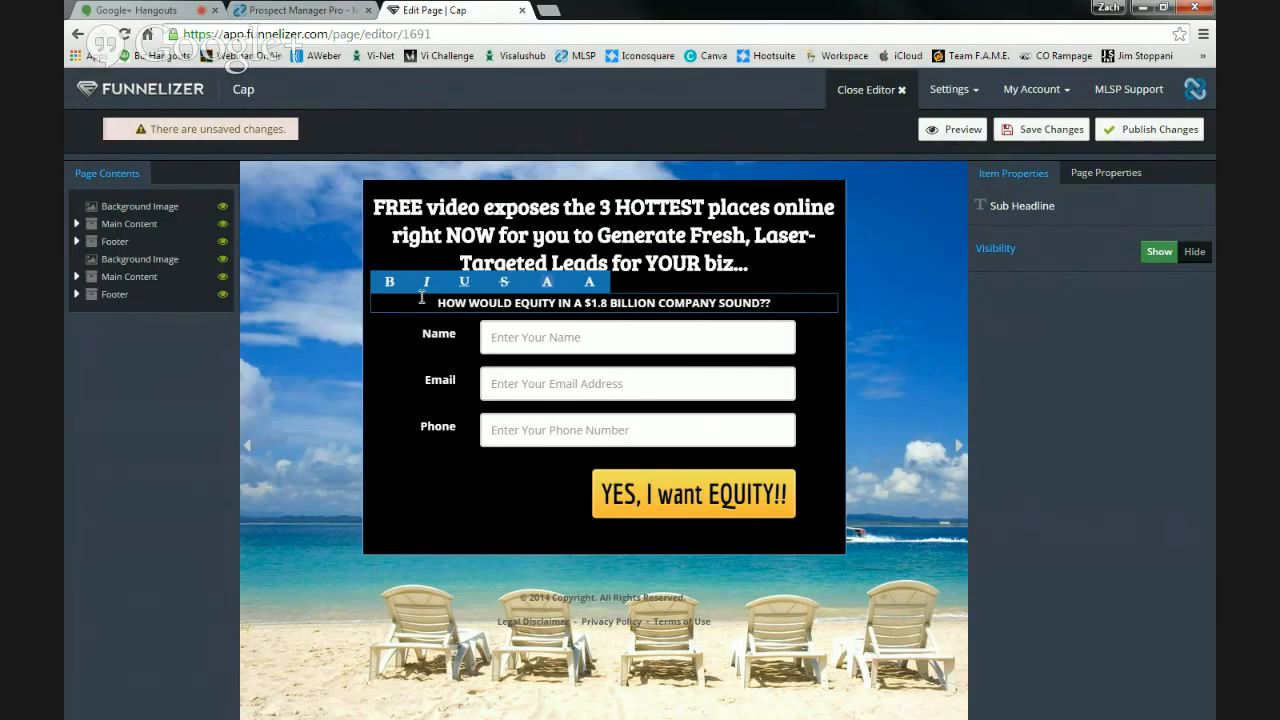
pyautogui.click(1040, 129)
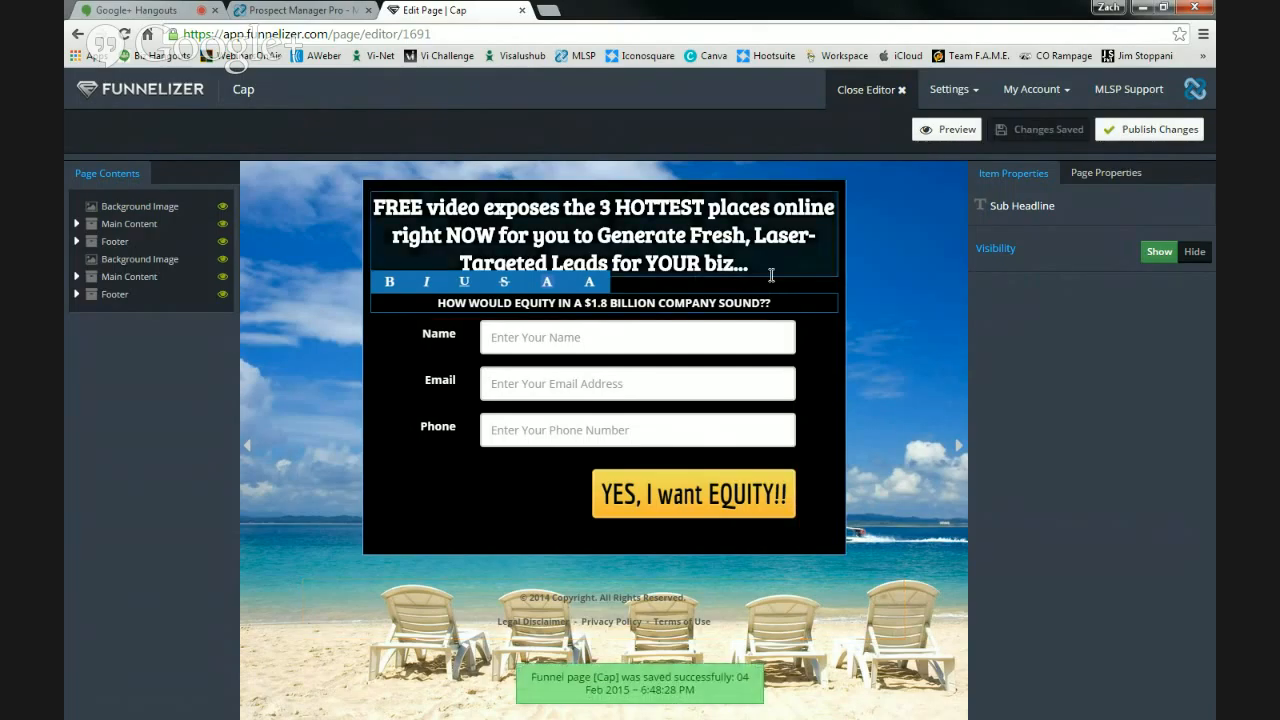
pyautogui.moveTo(750, 265); pyautogui.dragTo(382, 208)
# - Retype the headline as 'The Health and Fitness Industry just had a GAME CHANGER!!'
pyautogui.write('tHE')
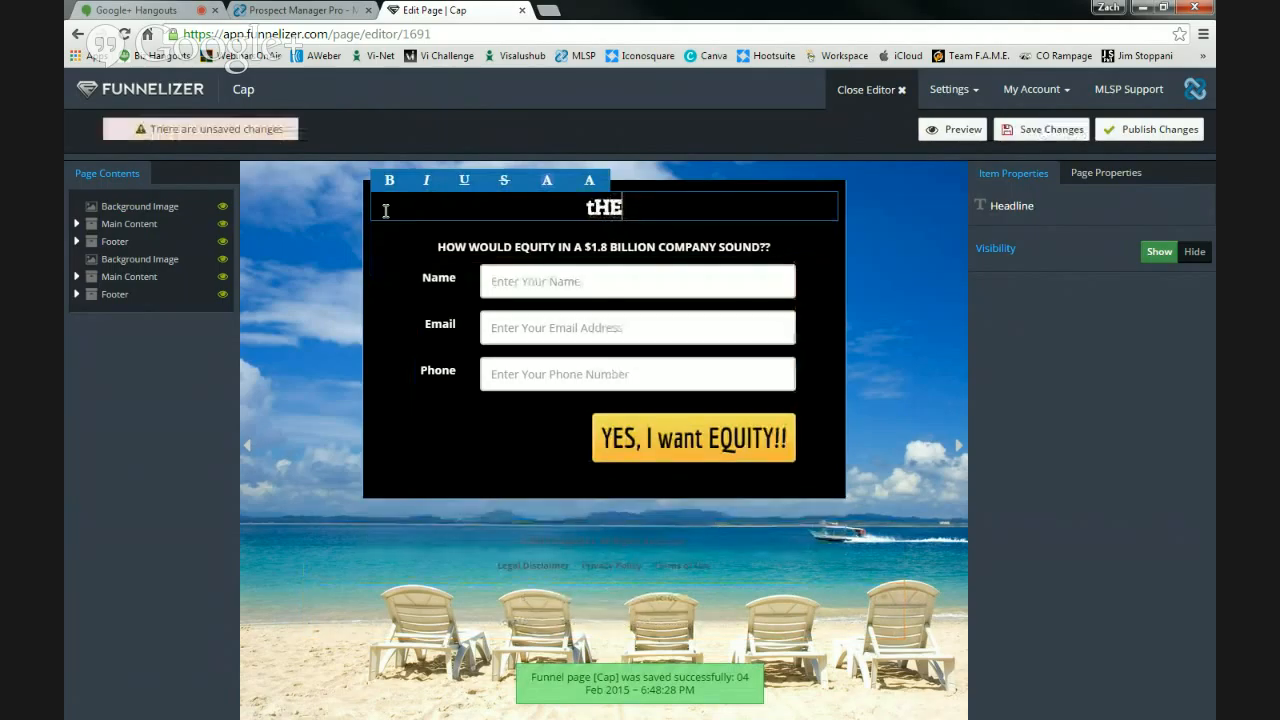
pyautogui.press('BackSpace')
pyautogui.press('BackSpace')
pyautogui.press('BackSpace')
pyautogui.write('The ')
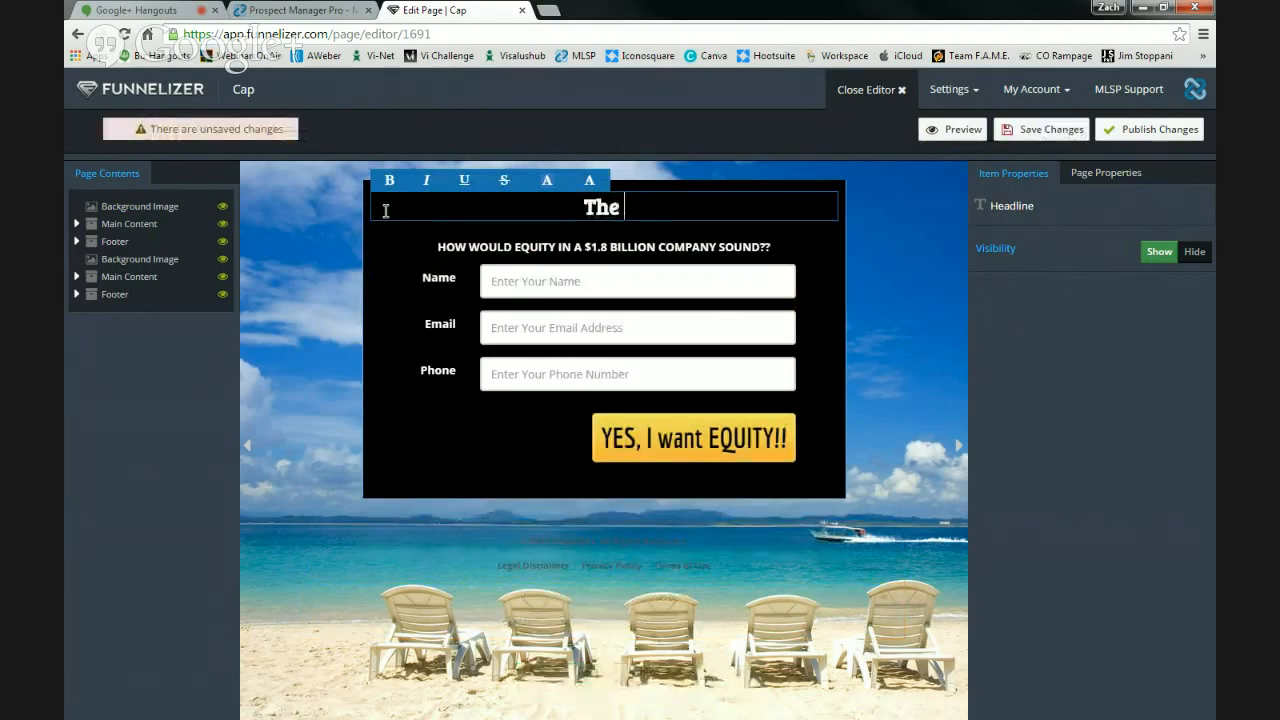
pyautogui.write('Health and F')
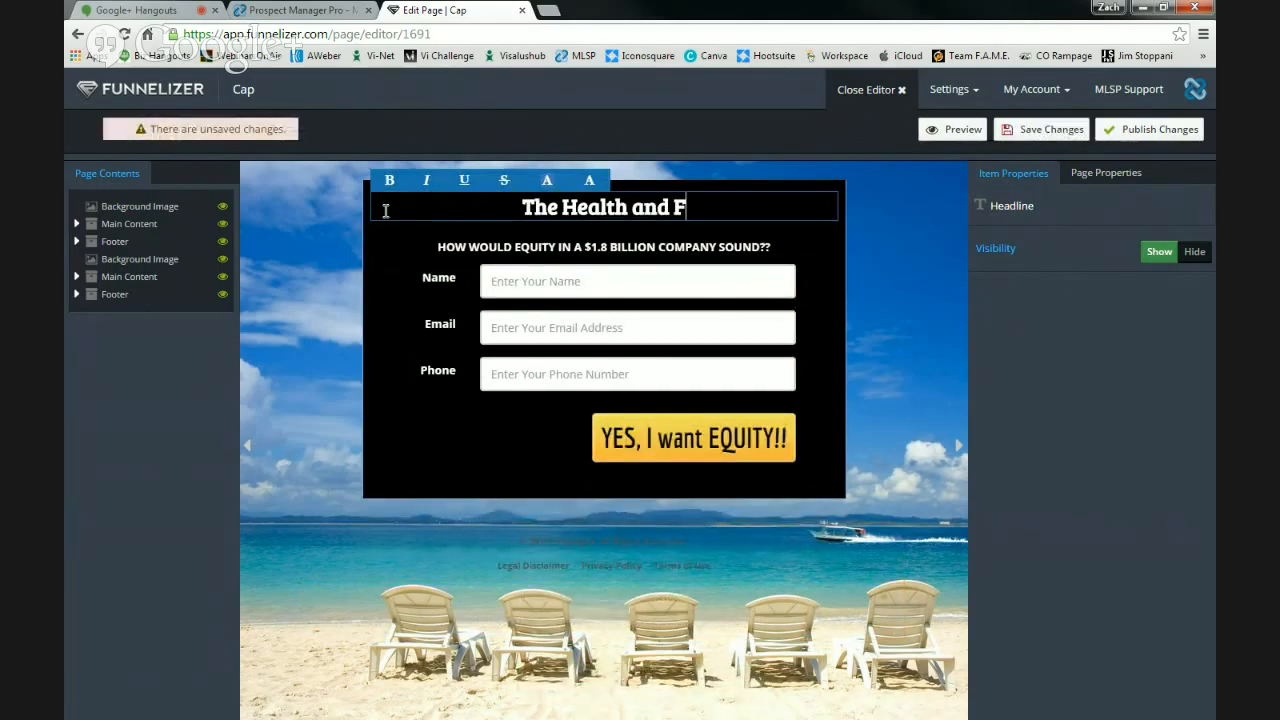
pyautogui.write('itness ')
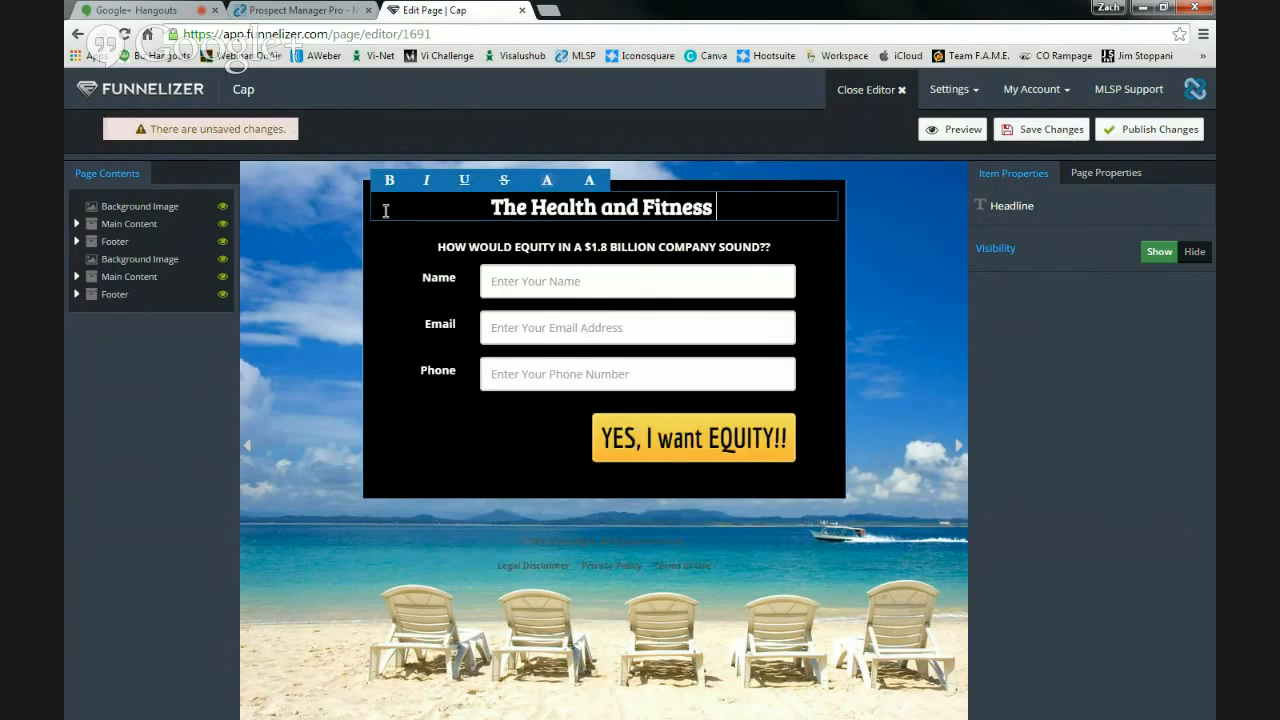
pyautogui.write('Industry')
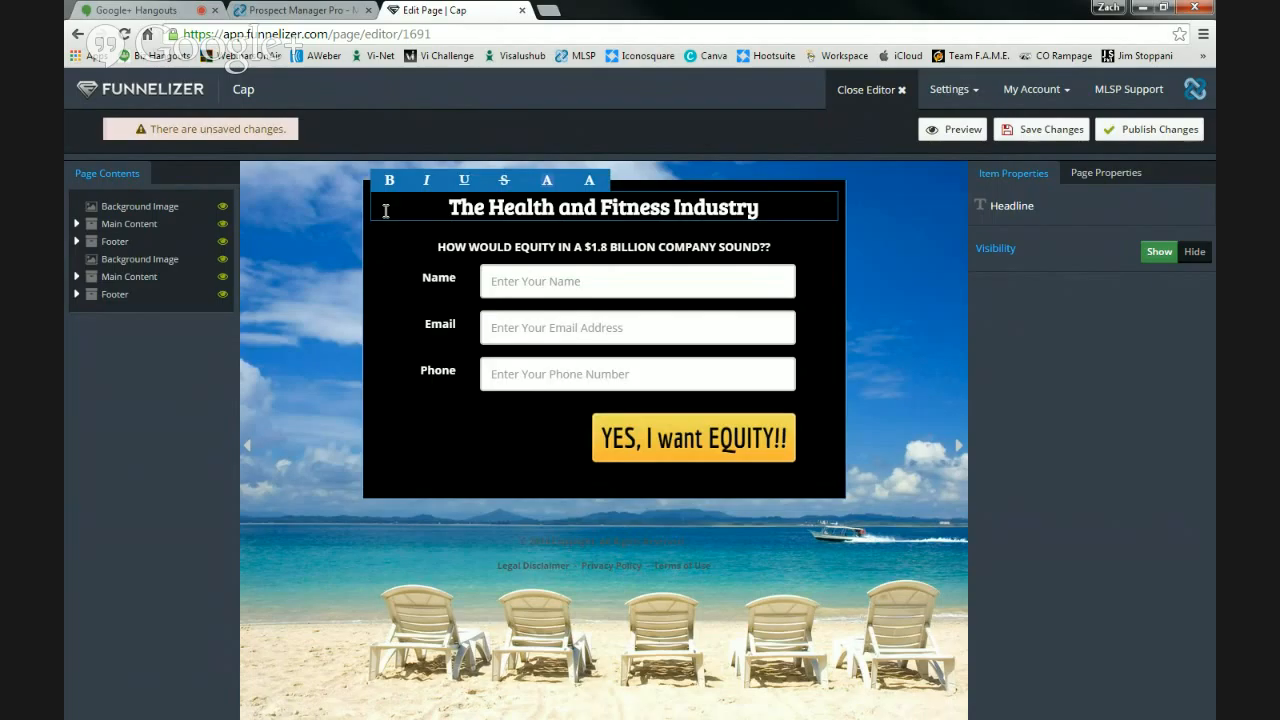
pyautogui.write(' jsut')
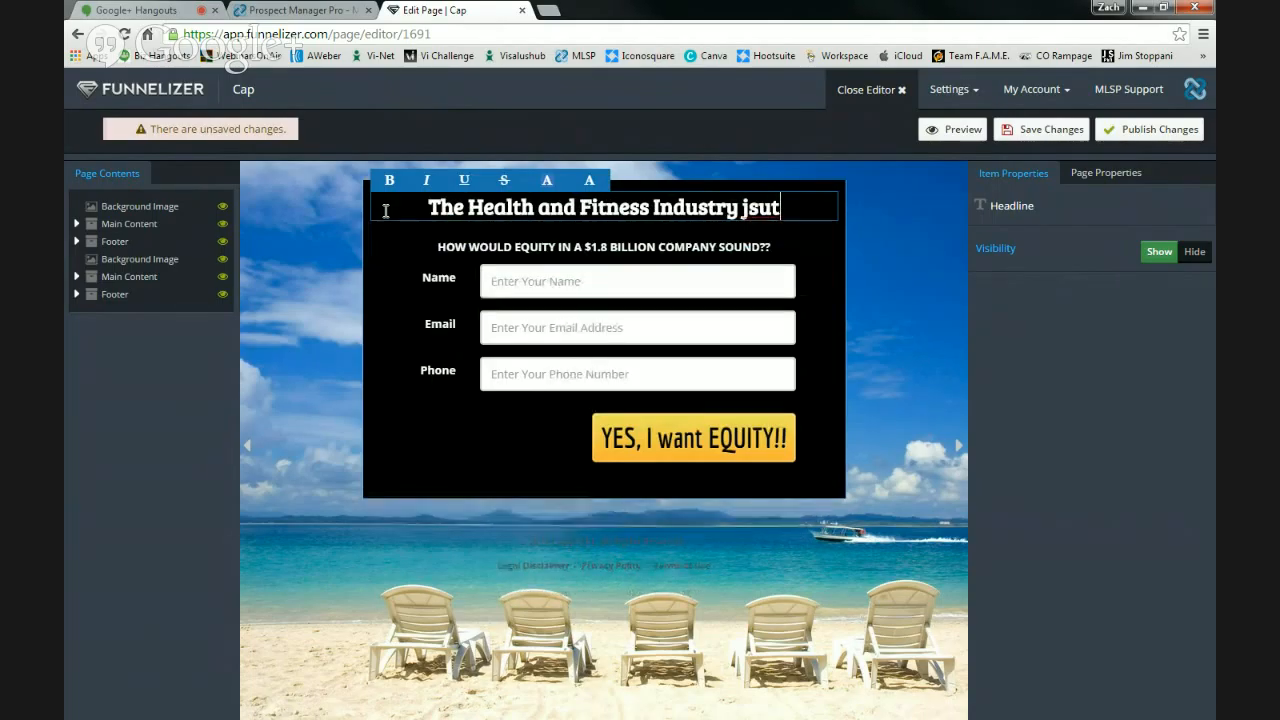
pyautogui.press('BackSpace')
pyautogui.press('BackSpace')
pyautogui.press('BackSpace')
pyautogui.write('ust had a G')
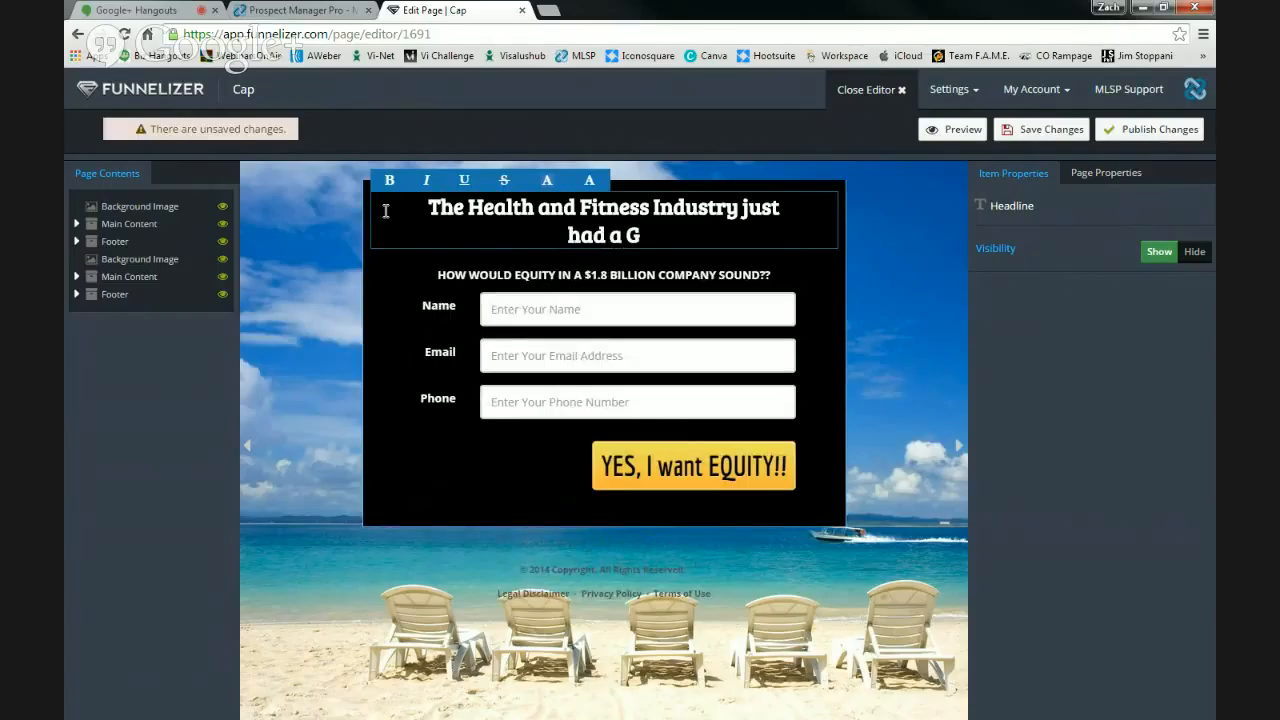
pyautogui.write('AME CH')
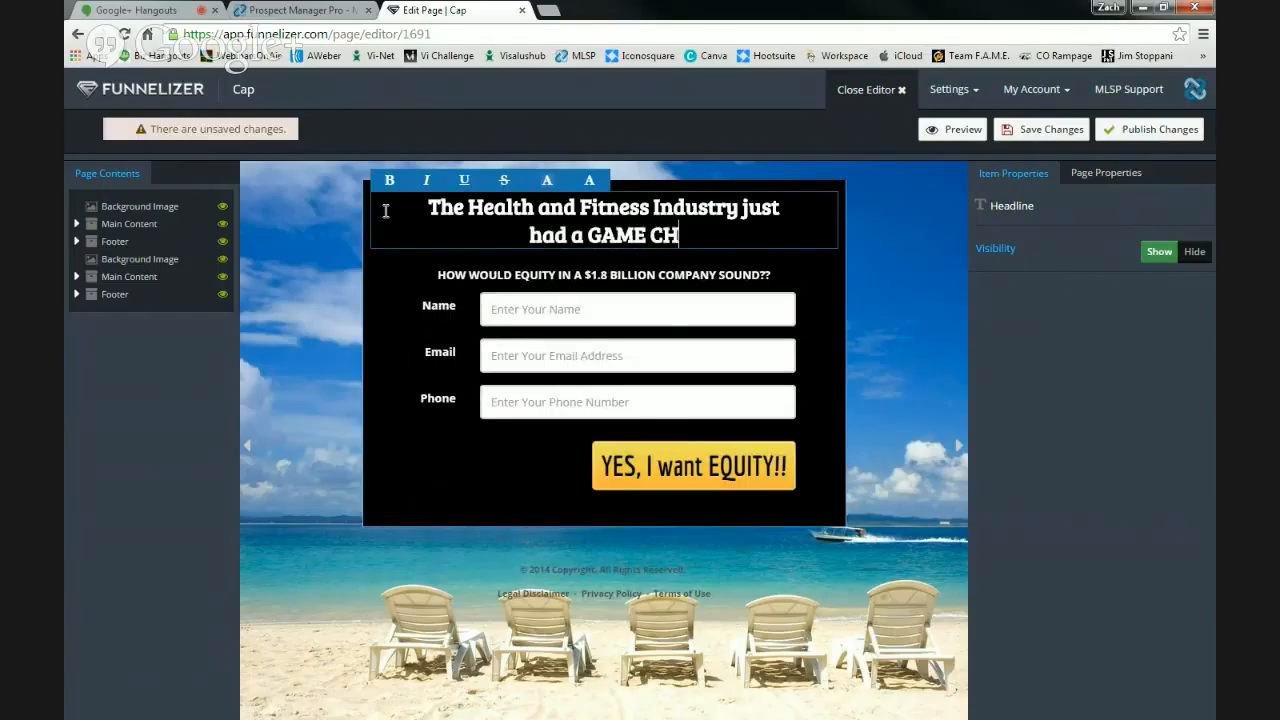
pyautogui.write('SNGWER')
pyautogui.press('BackSpace')
pyautogui.press('BackSpace')
pyautogui.press('BackSpace')
pyautogui.write('ER')
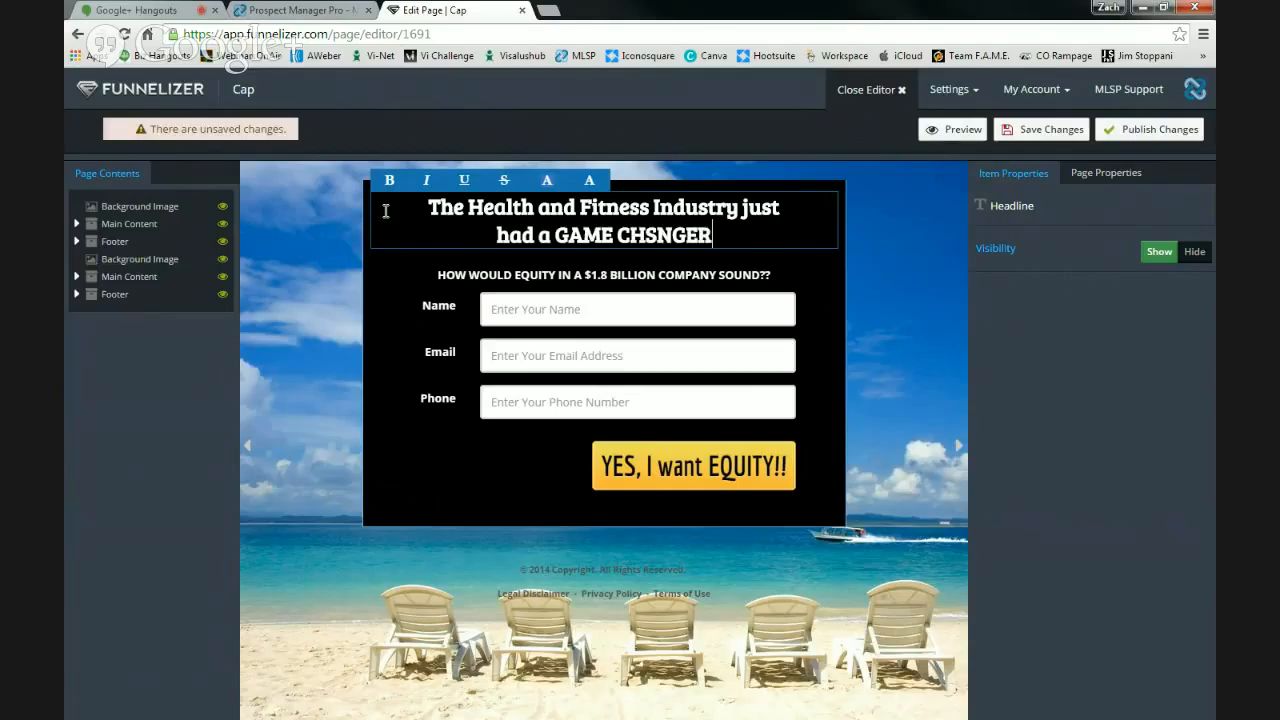
pyautogui.press('BackSpace')
pyautogui.press('BackSpace')
pyautogui.press('BackSpace')
pyautogui.press('BackSpace')
pyautogui.press('BackSpace')
pyautogui.write('AN')
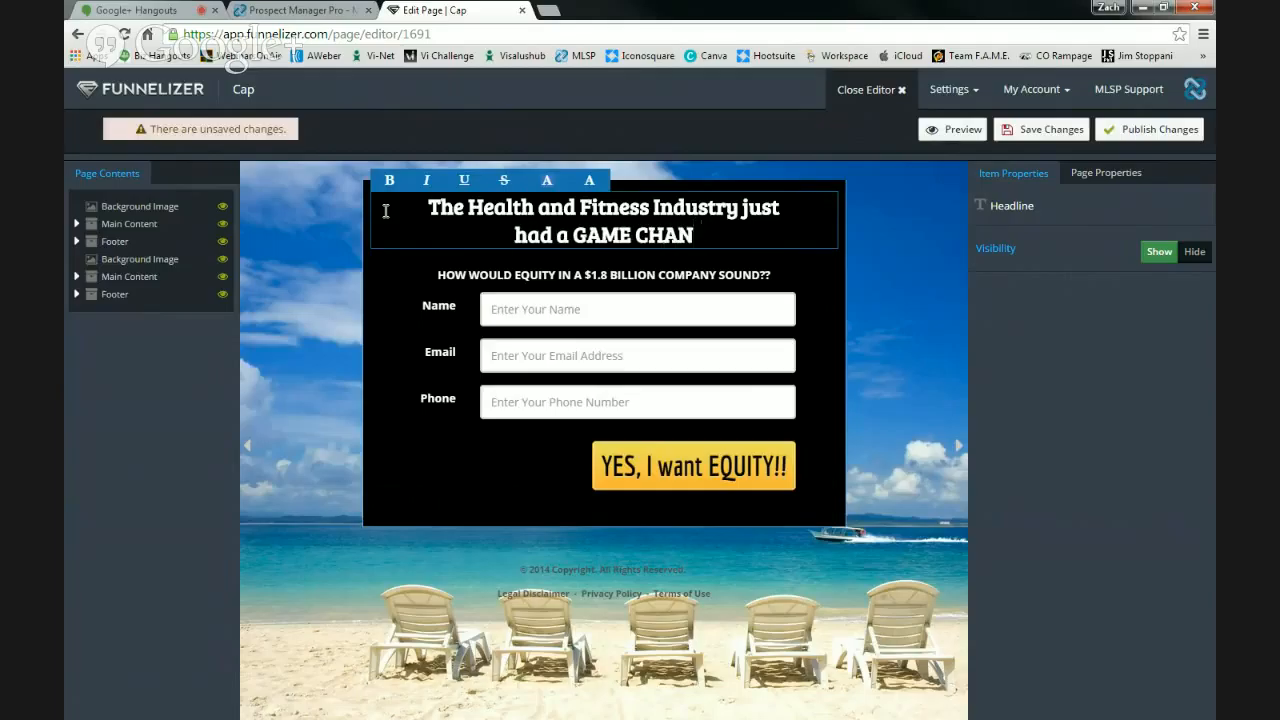
pyautogui.write('GER!!')
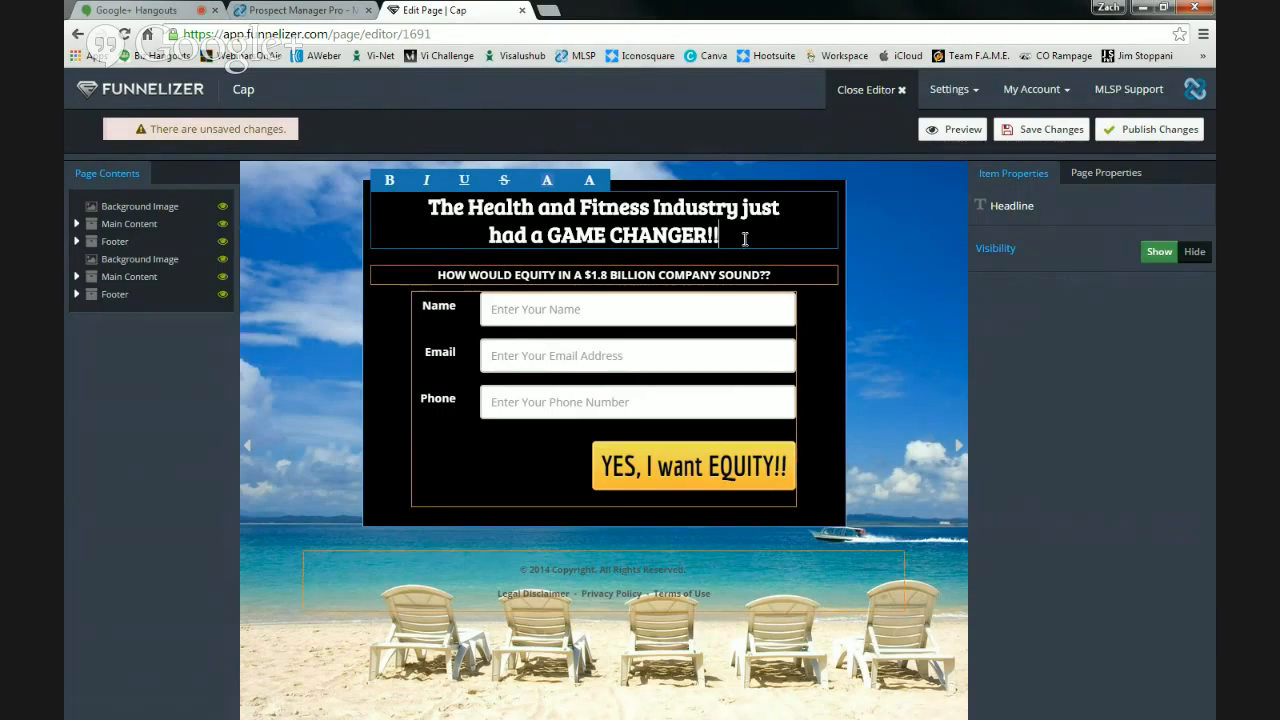
# - Colour 'GAME CHANGER!!' yellow and save the page
pyautogui.moveTo(745, 238); pyautogui.dragTo(546, 234)
pyautogui.click(590, 182)
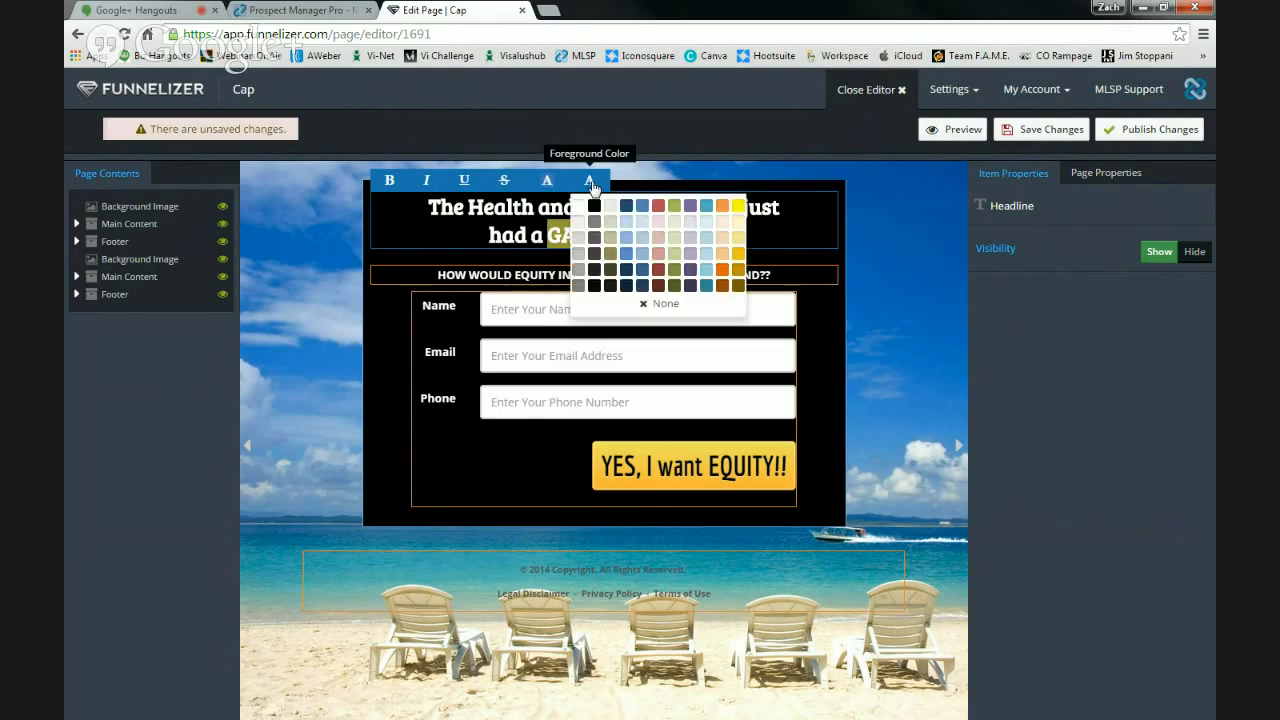
pyautogui.click(738, 205)
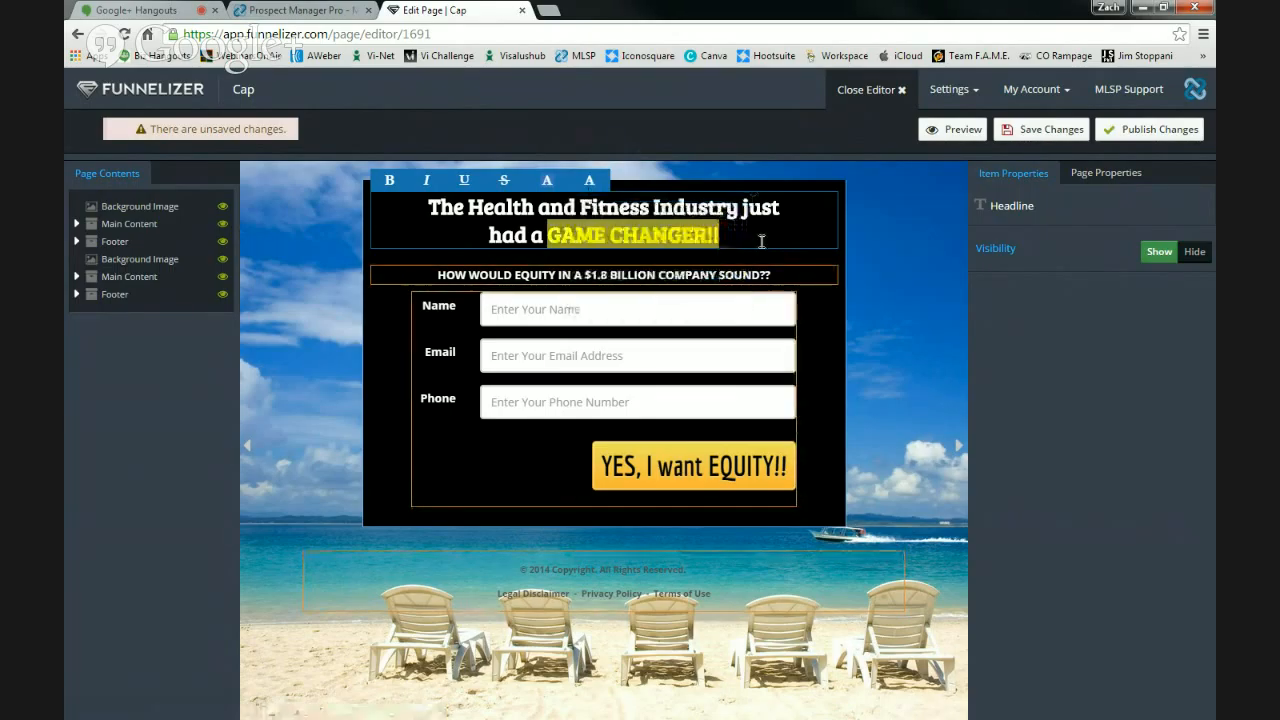
pyautogui.click(761, 241)
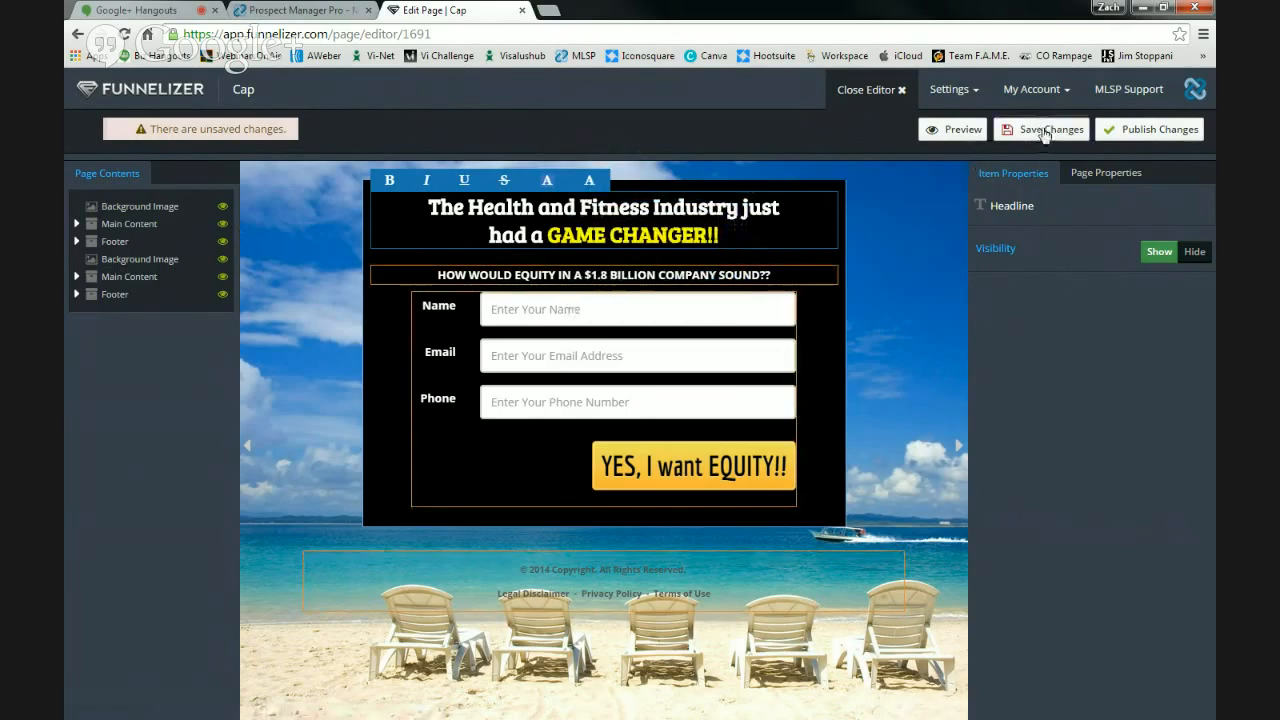
pyautogui.click(1043, 131)
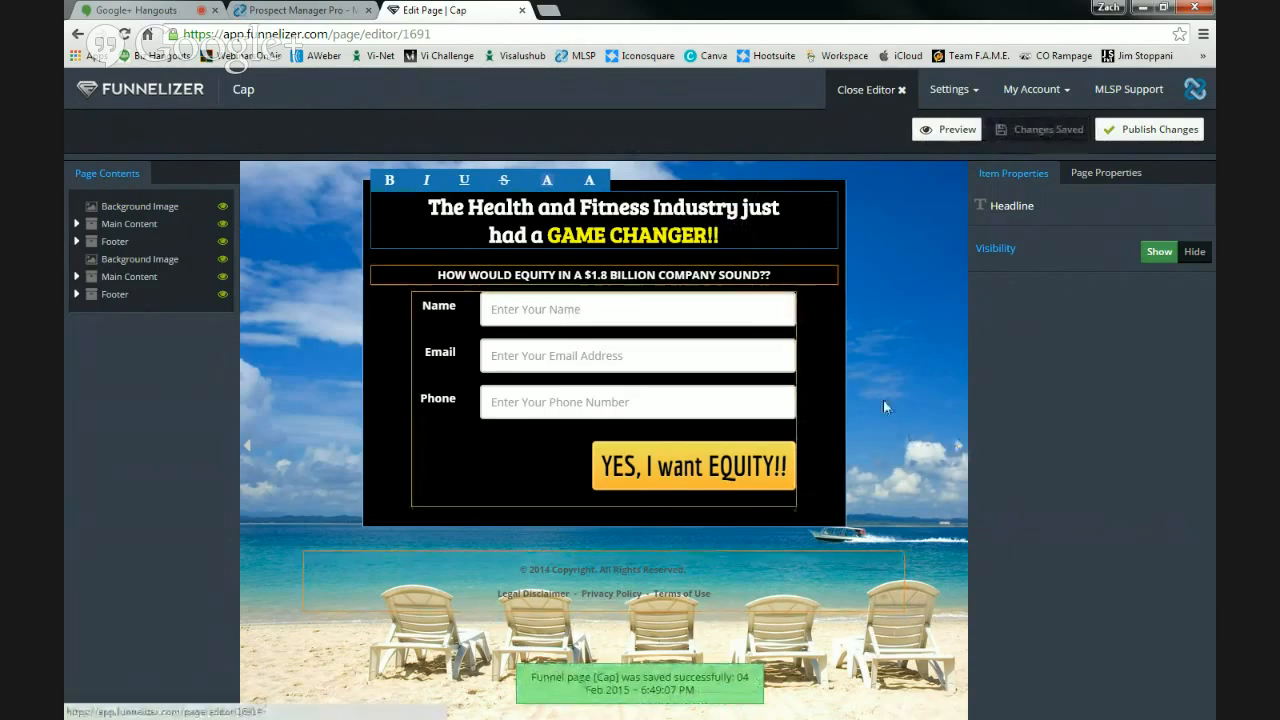
pyautogui.click(718, 470)
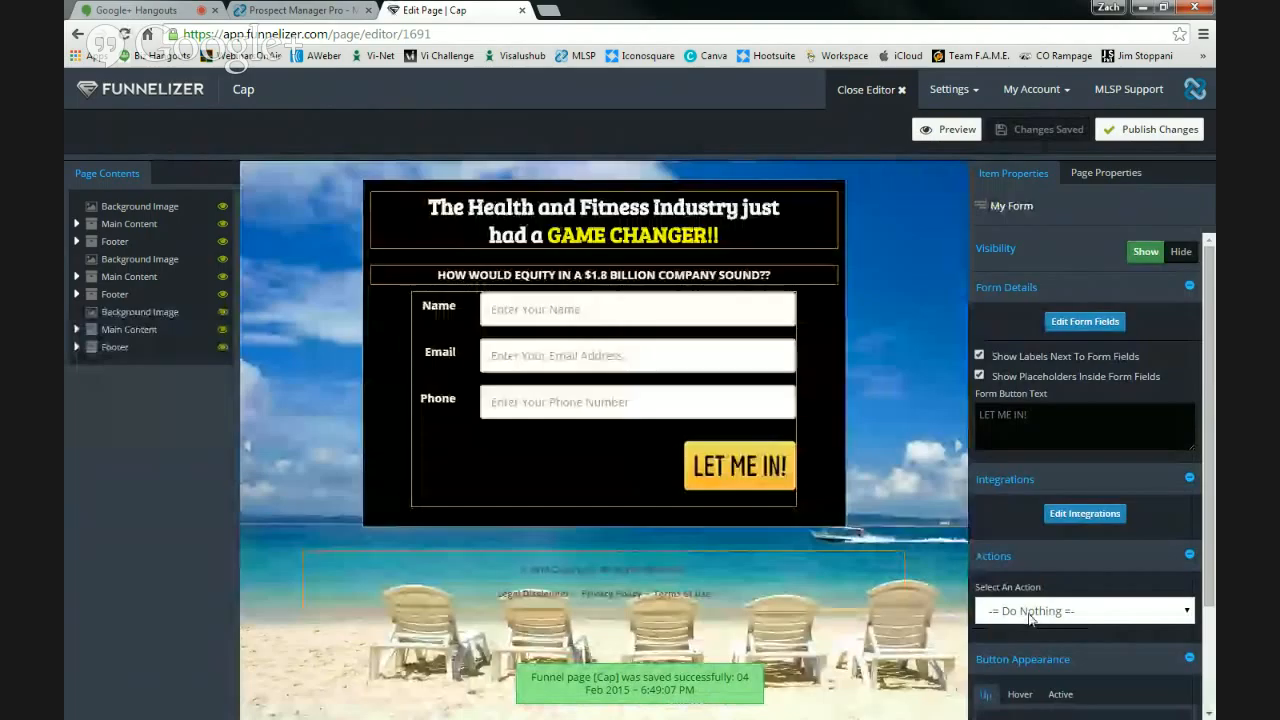
# - Make the opt-in form redirect visitors to the user's website URL after submission, and save
pyautogui.click(1040, 611)
pyautogui.click(1042, 664)
pyautogui.click(1027, 613)
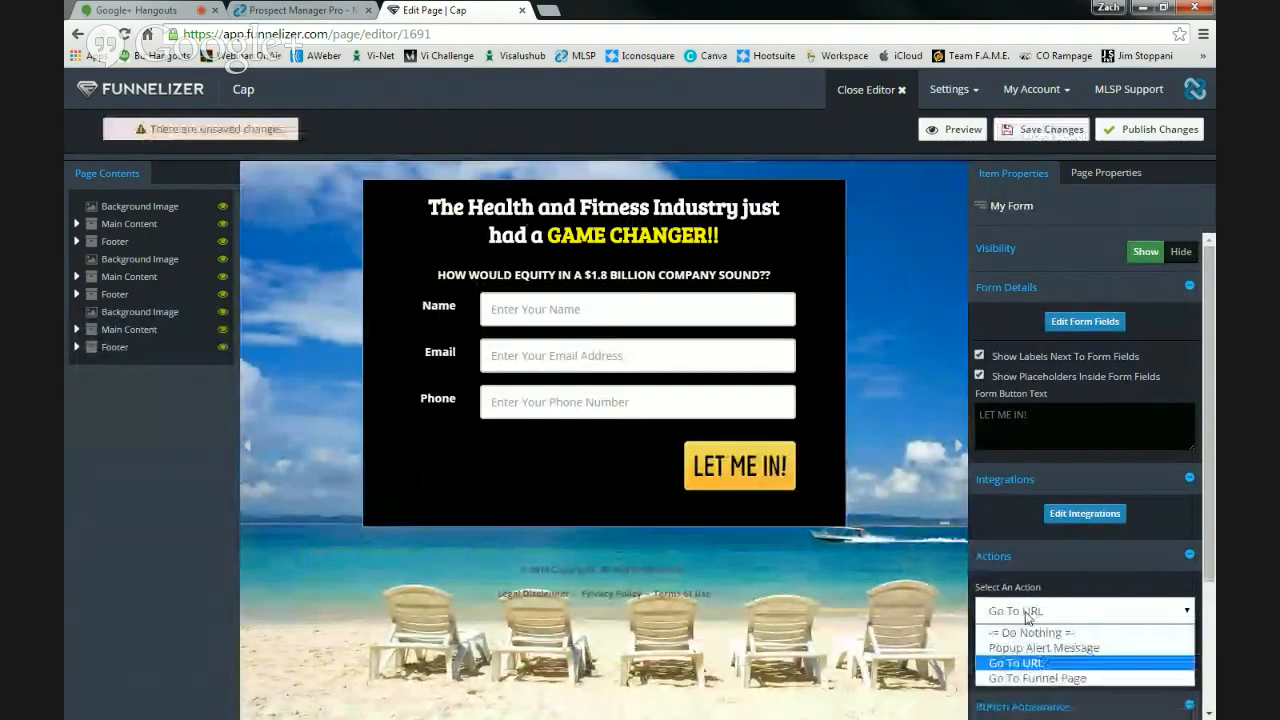
pyautogui.click(1027, 615)
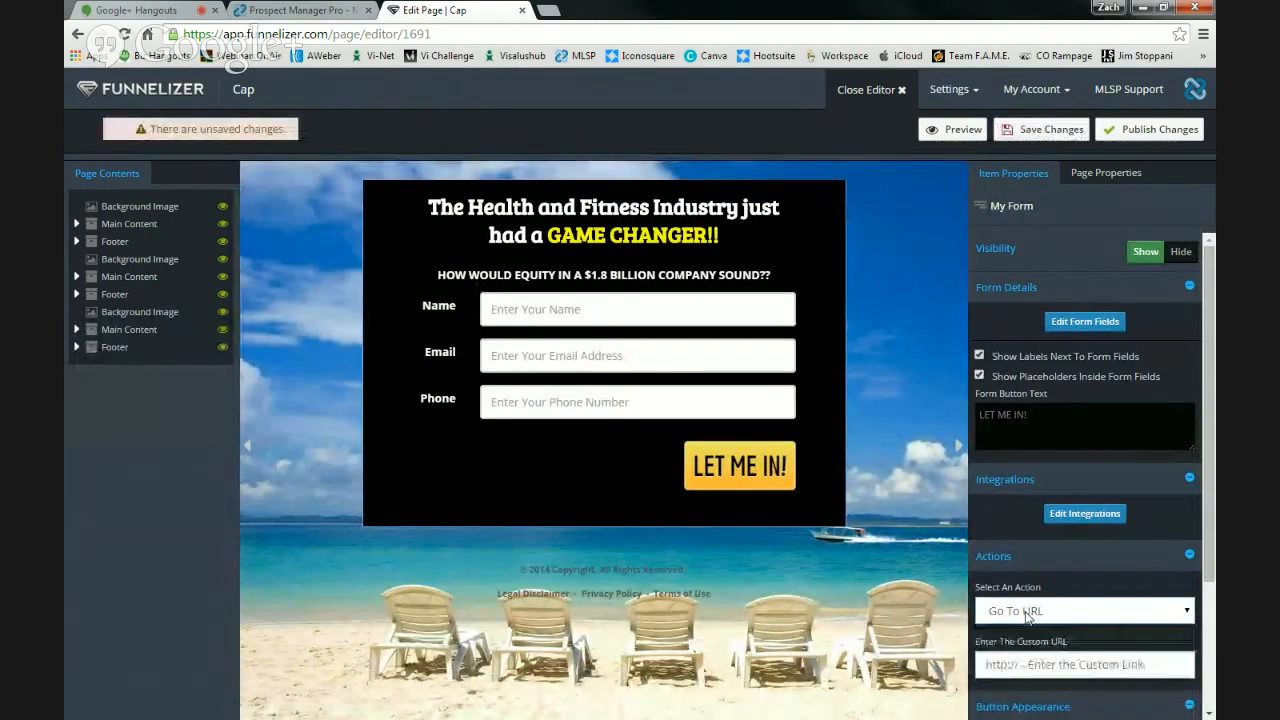
pyautogui.click(1003, 611)
pyautogui.click(1047, 667)
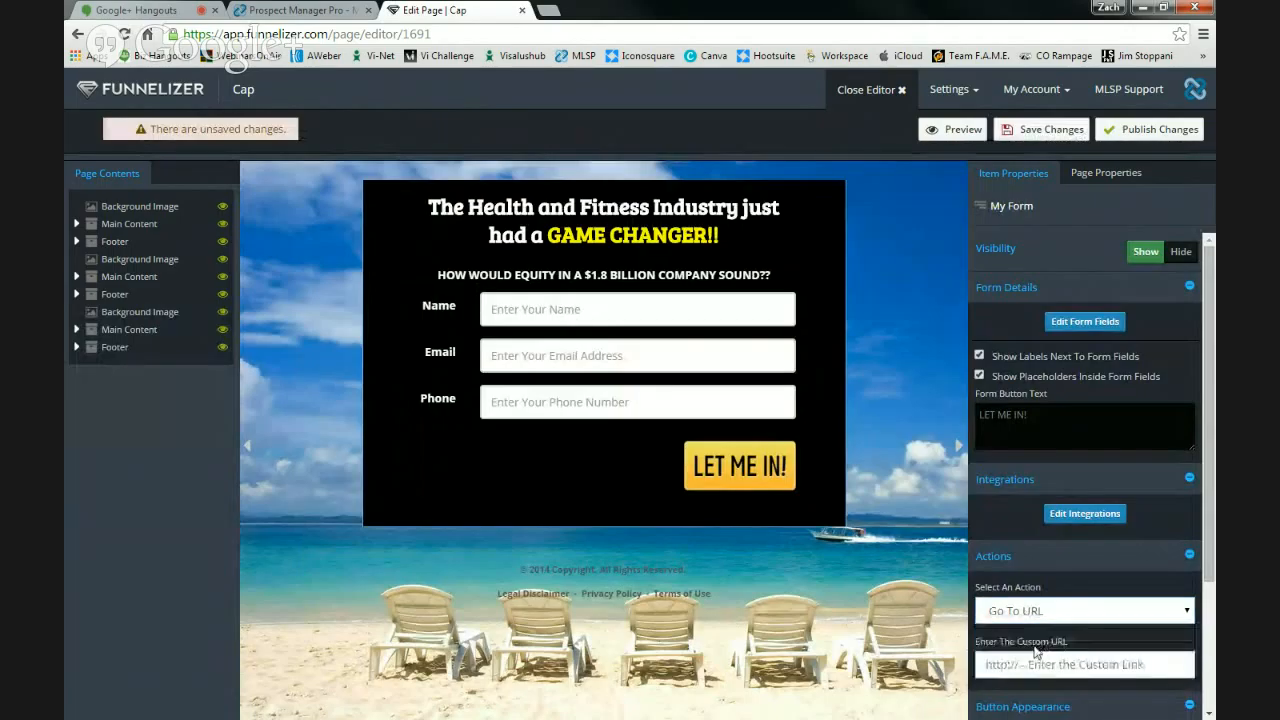
pyautogui.click(1034, 663)
pyautogui.write('http')
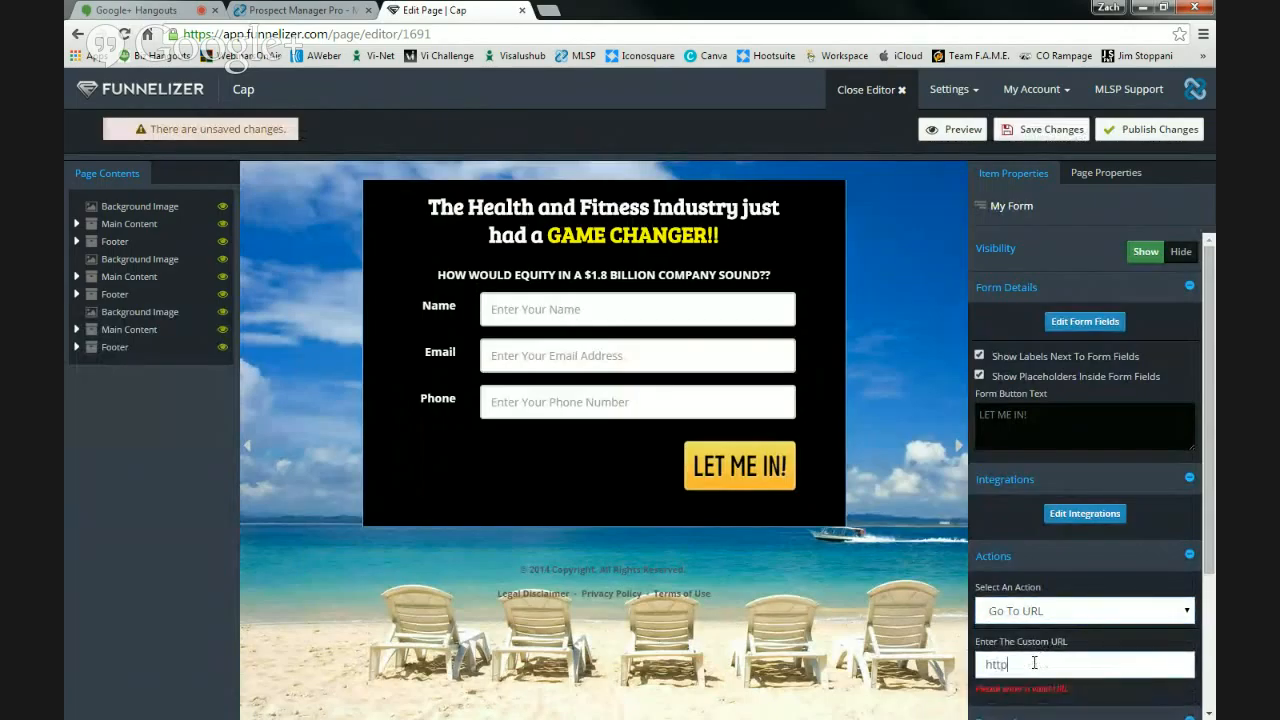
pyautogui.write('://www/zloescher.com')
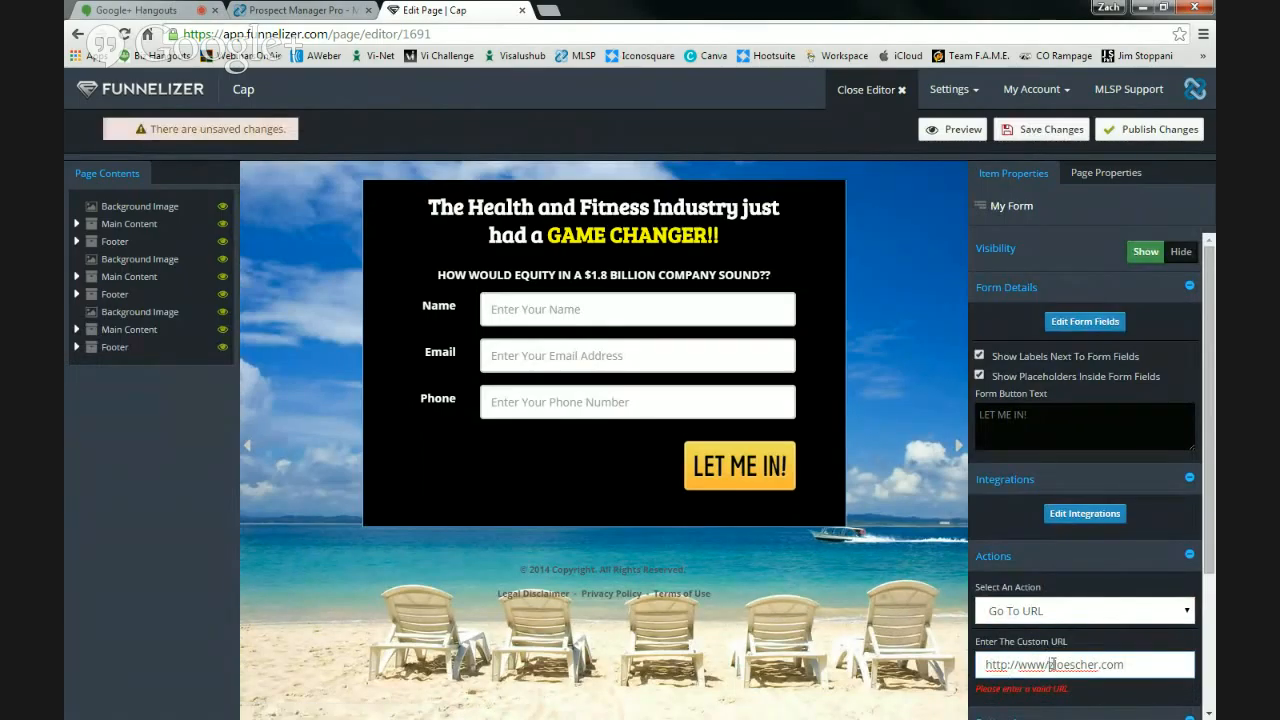
pyautogui.click(1047, 664)
pyautogui.press('BackSpace')
pyautogui.write('.')
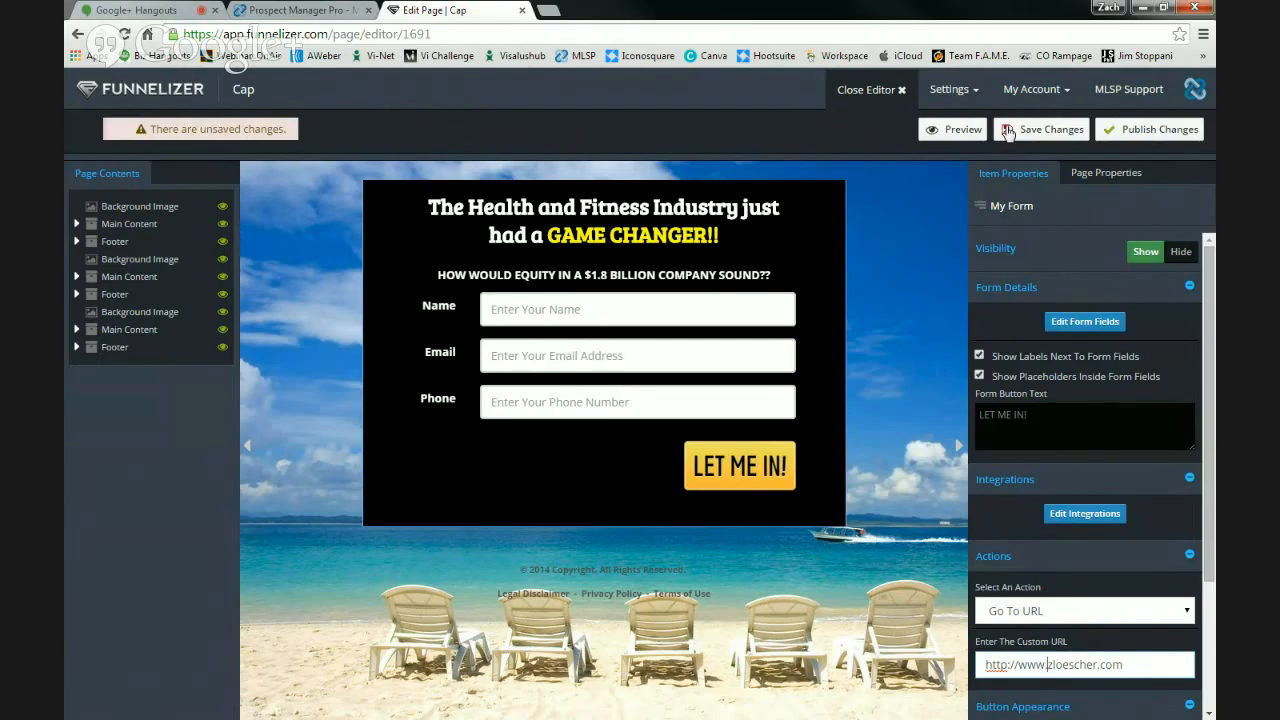
pyautogui.click(1019, 133)
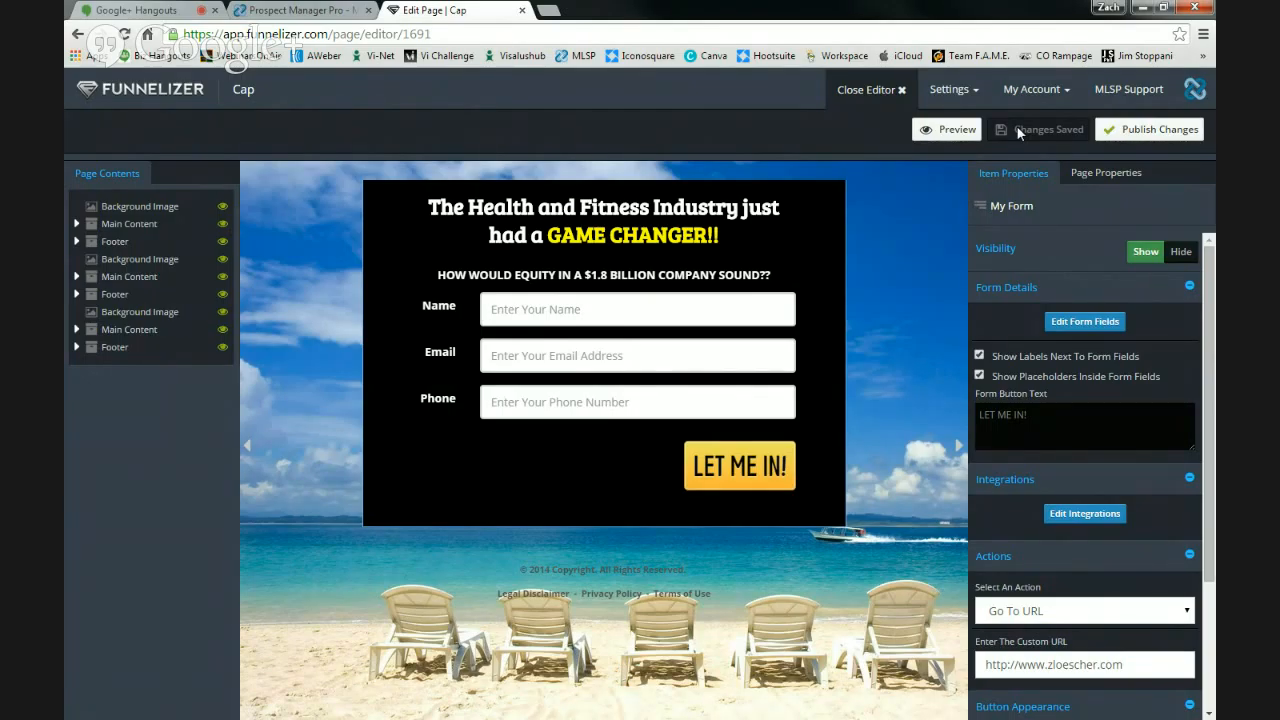
# - Publish the Cap page and open its live preview
pyautogui.click(1158, 137)
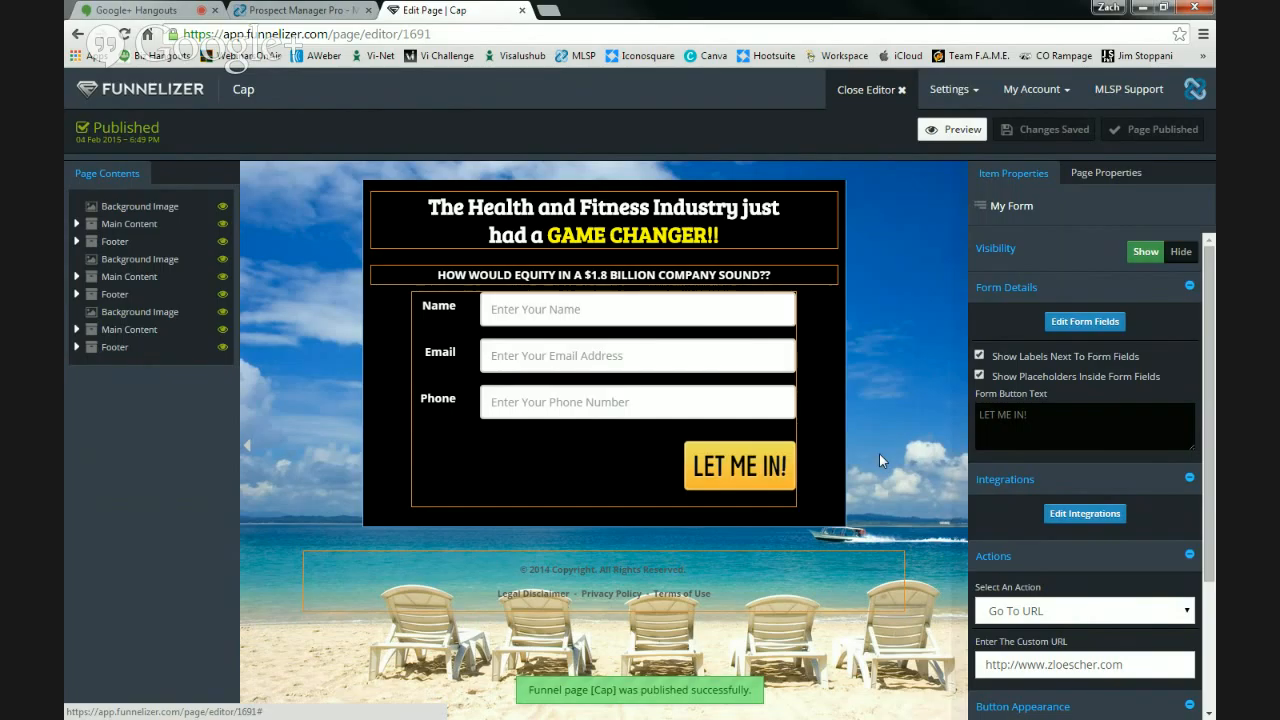
pyautogui.click(248, 450)
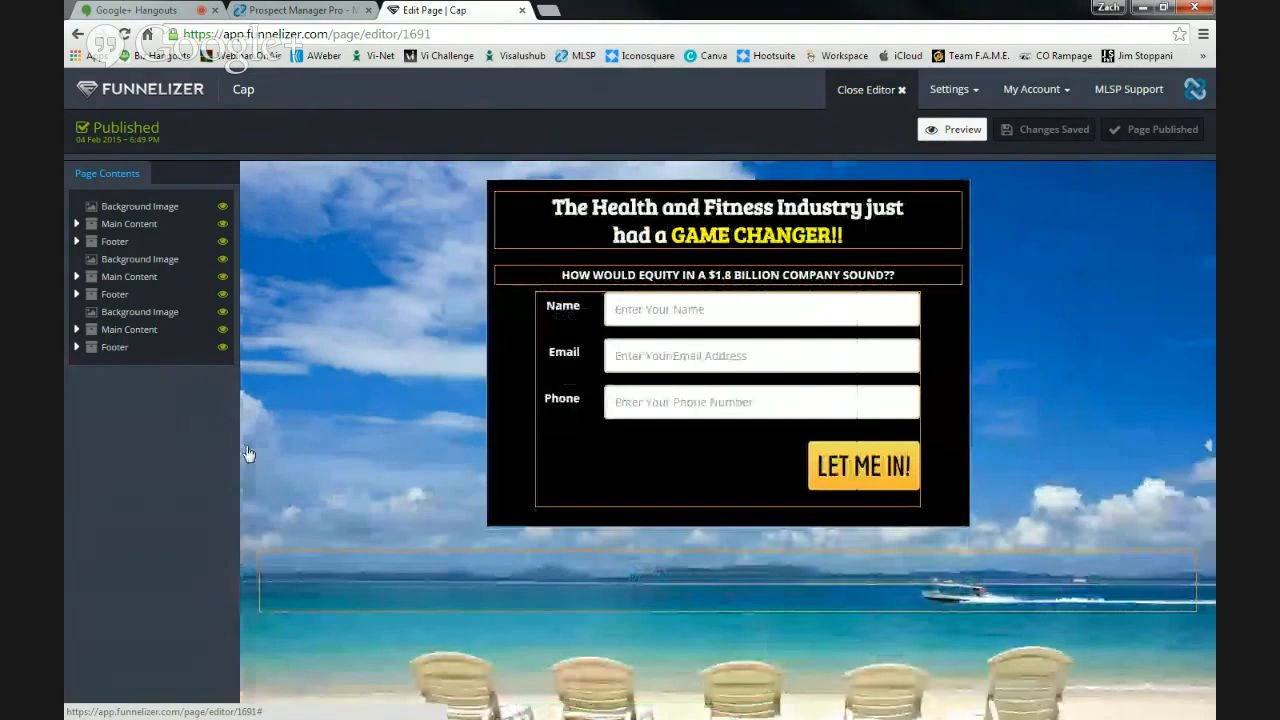
pyautogui.click(248, 453)
pyautogui.click(952, 129)
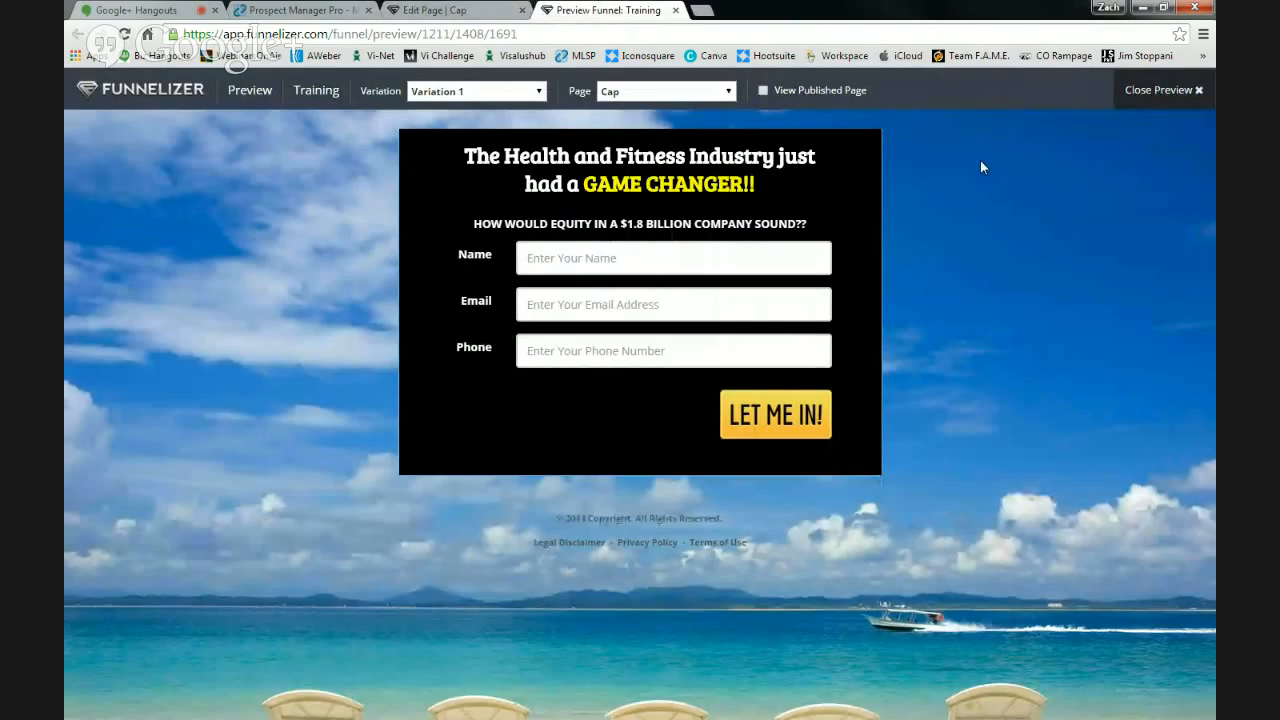
# - Close the preview and choose Edit Page from the Cap page's gear menu
pyautogui.click(1165, 90)
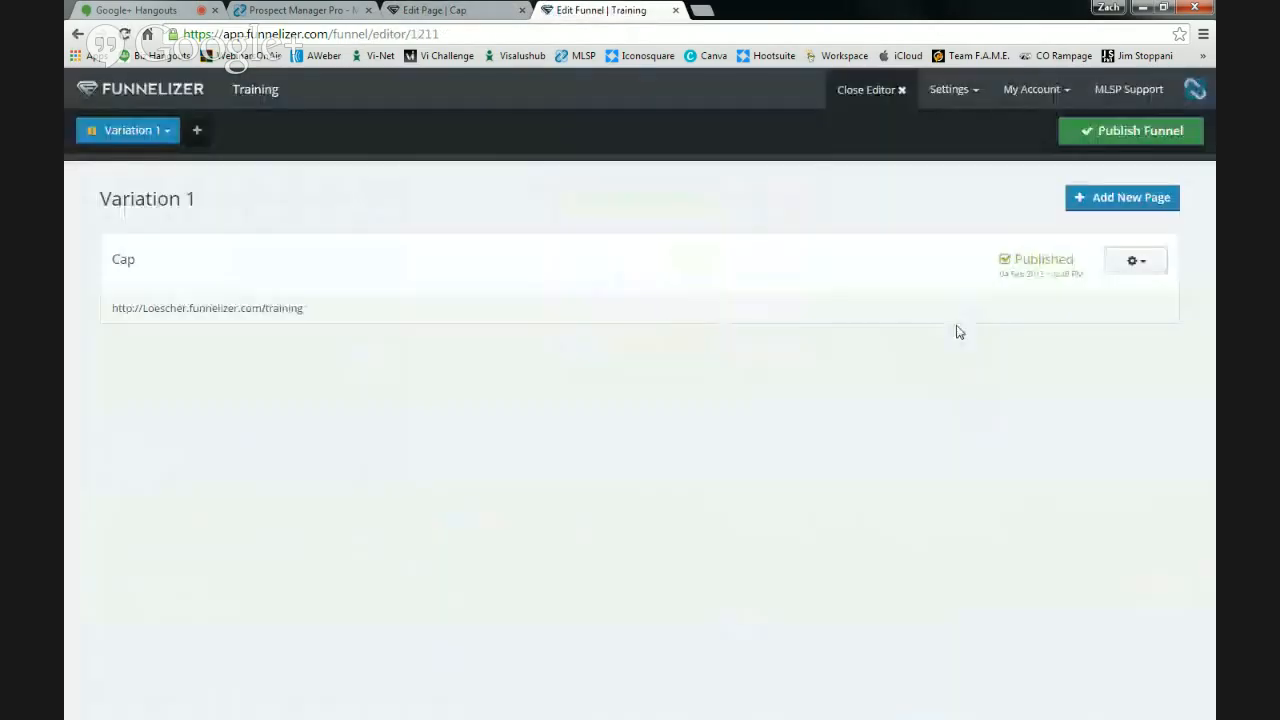
pyautogui.click(1140, 261)
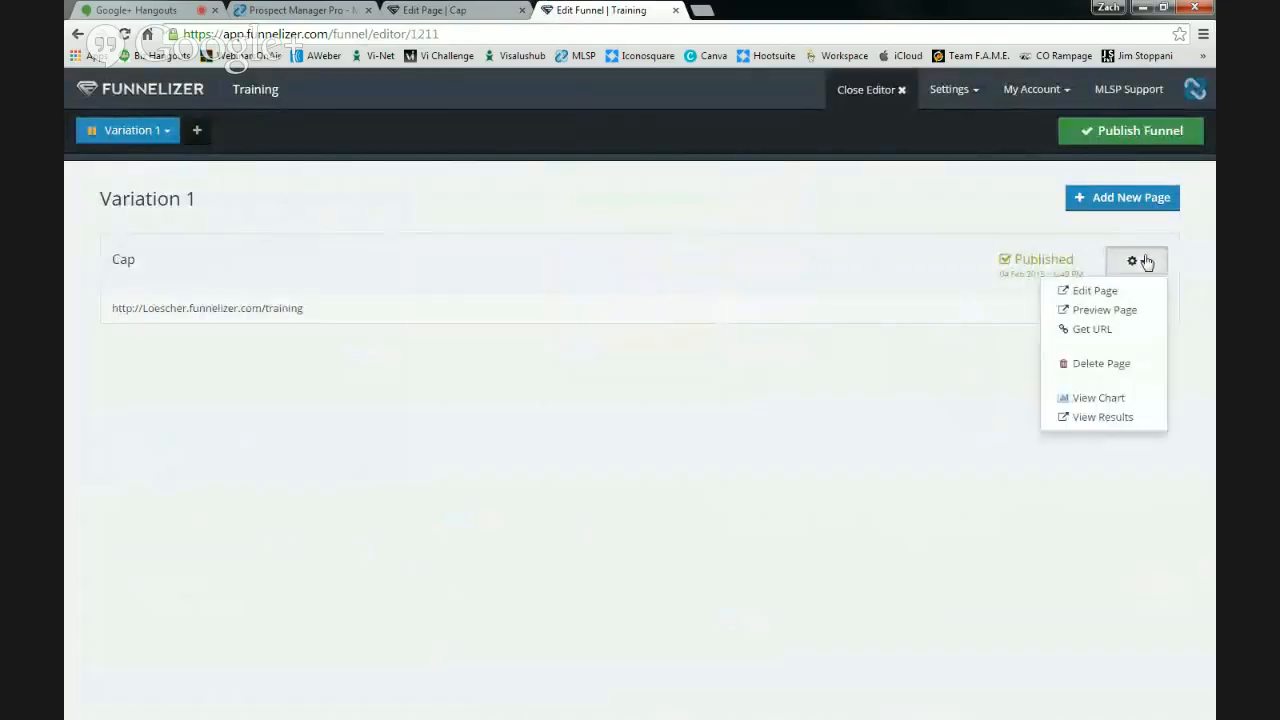
pyautogui.click(1111, 291)
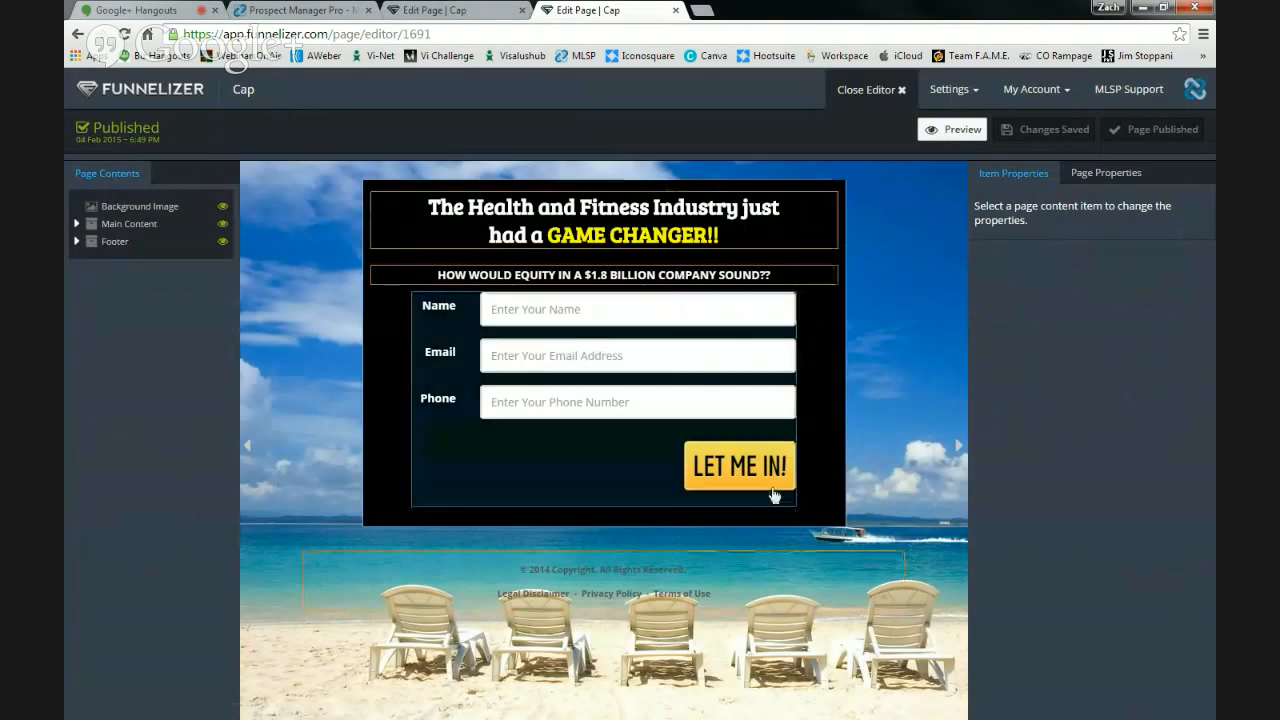
pyautogui.click(773, 494)
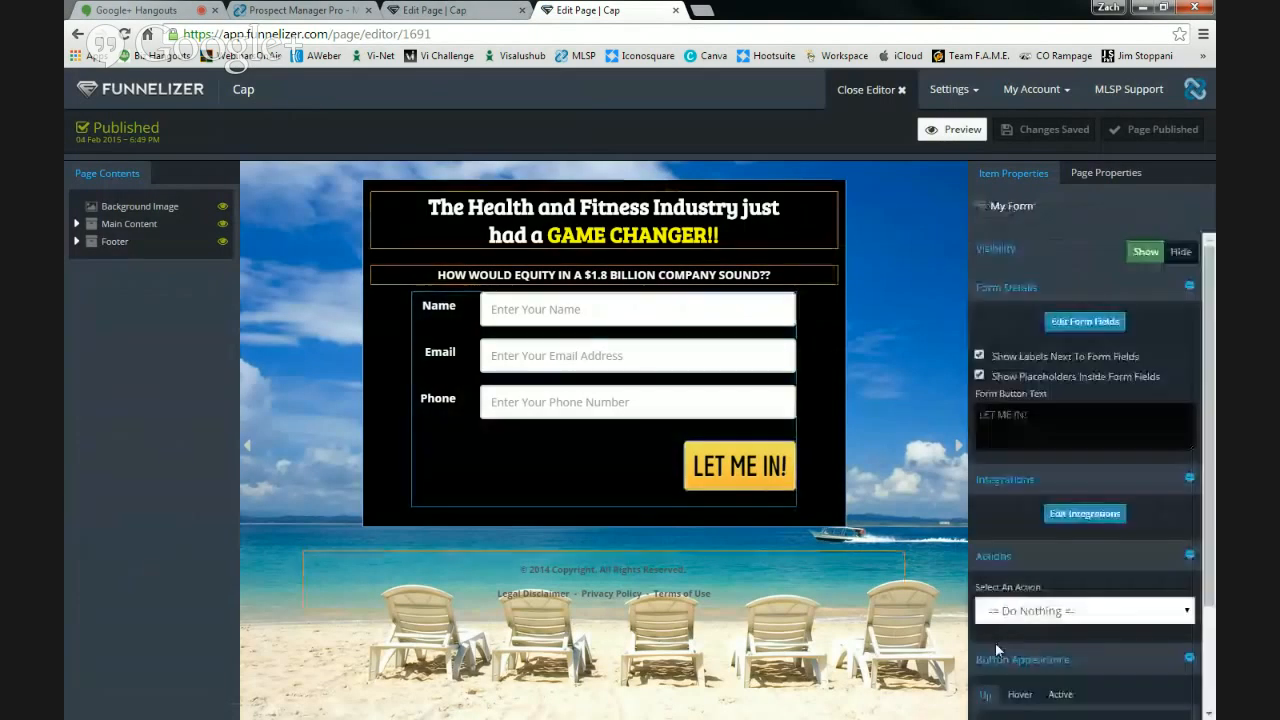
pyautogui.click(1000, 611)
pyautogui.click(1040, 665)
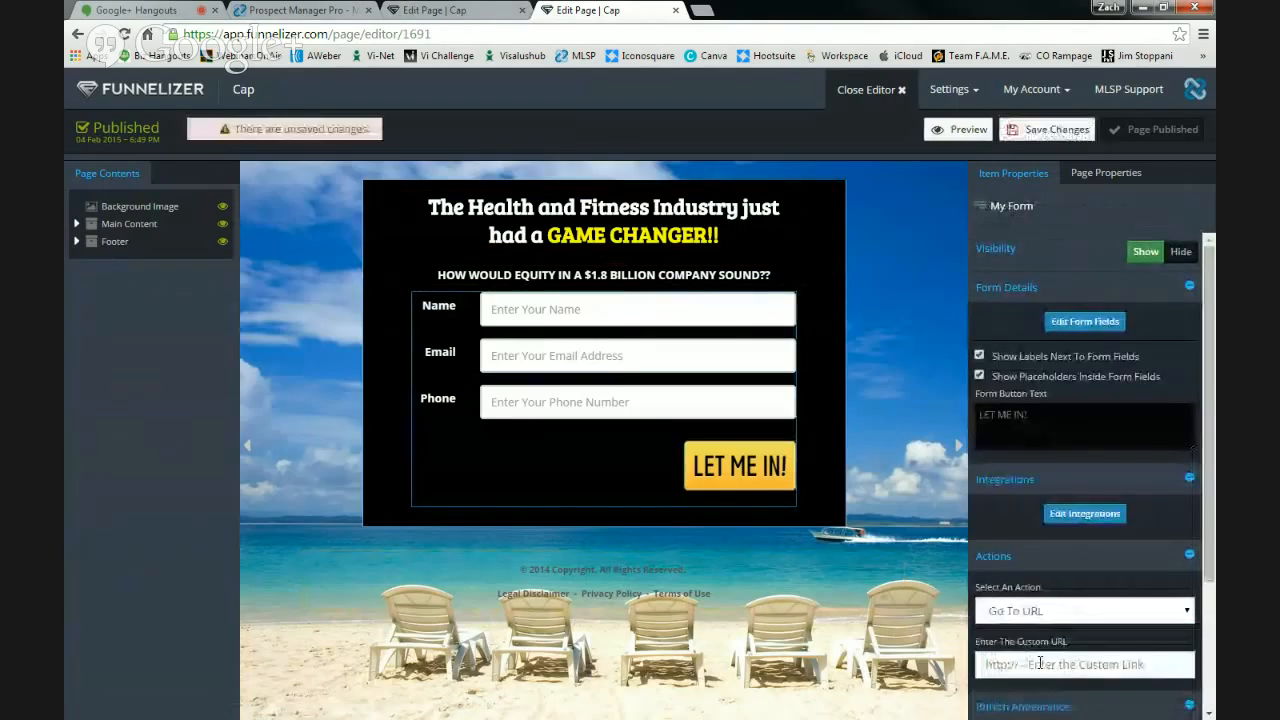
pyautogui.write('http')
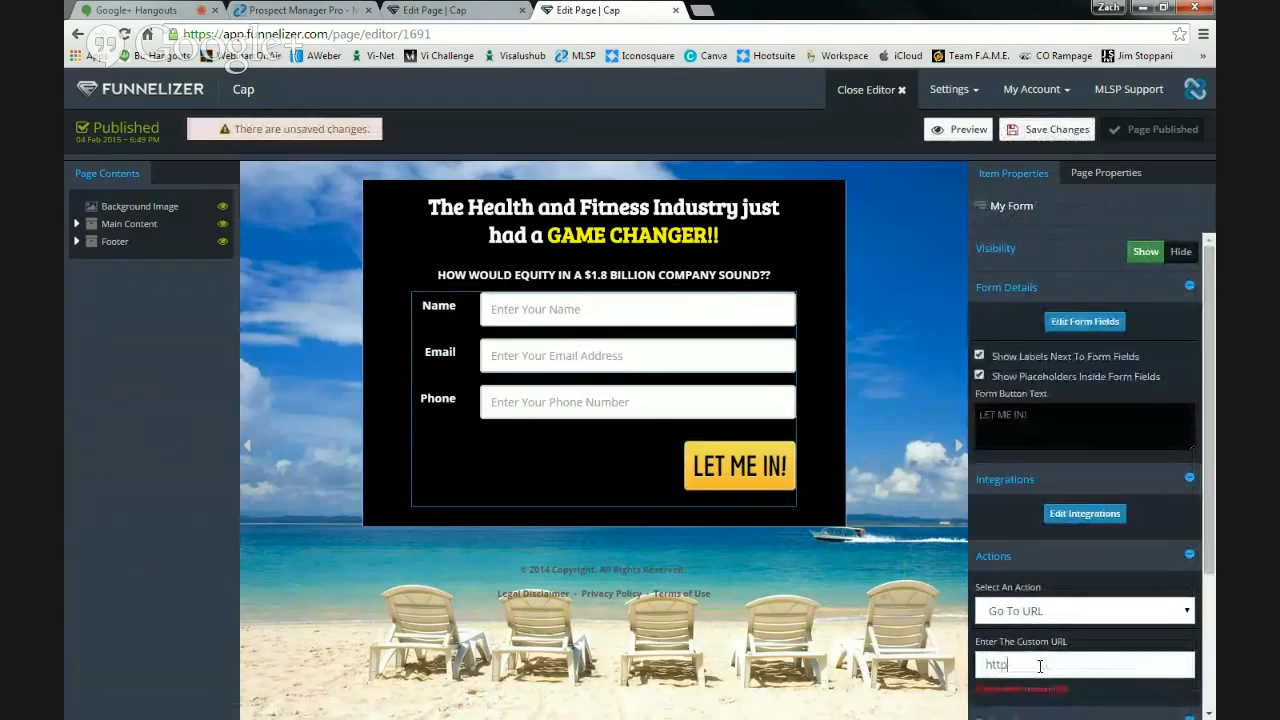
pyautogui.write('://www.zli')
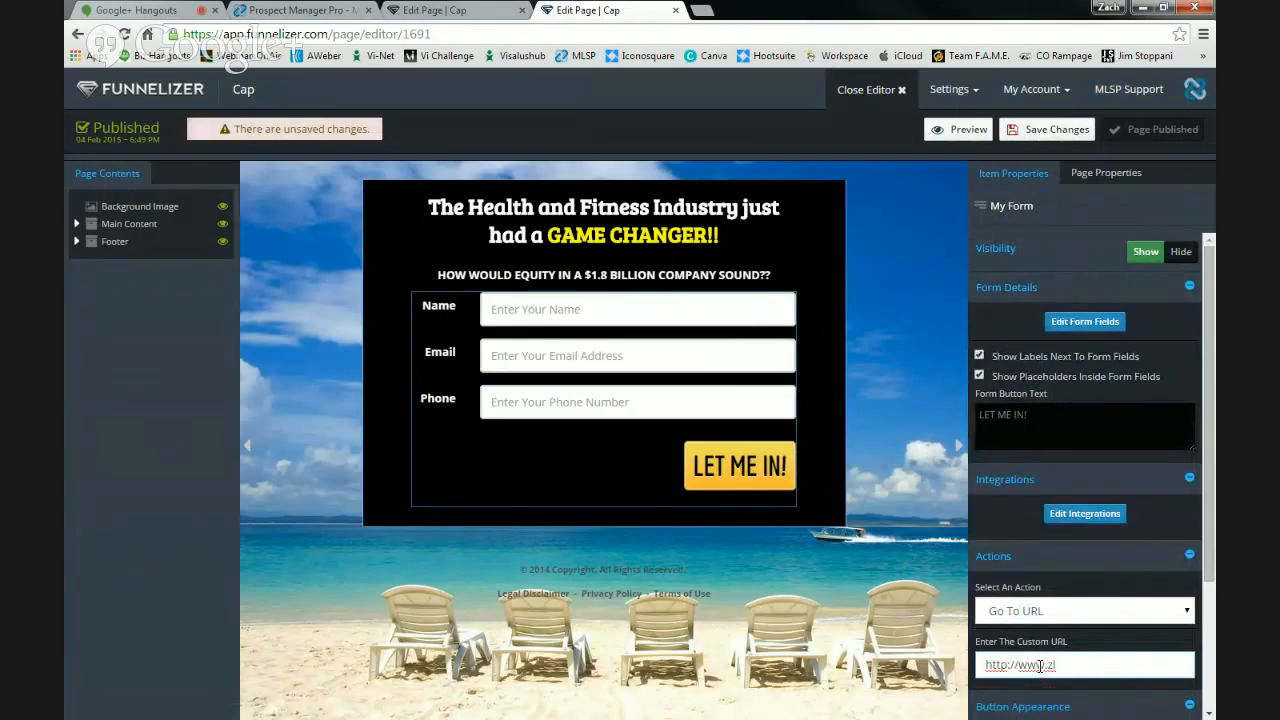
pyautogui.write('oescher.com')
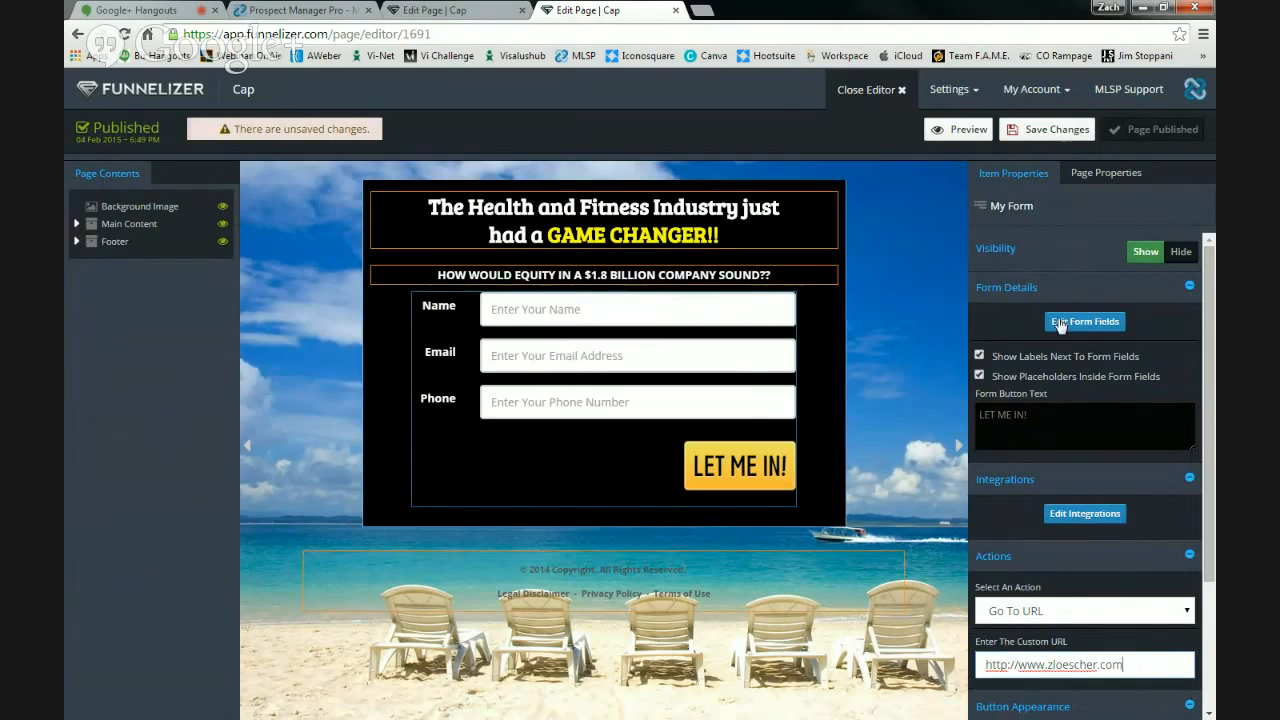
pyautogui.click(1057, 131)
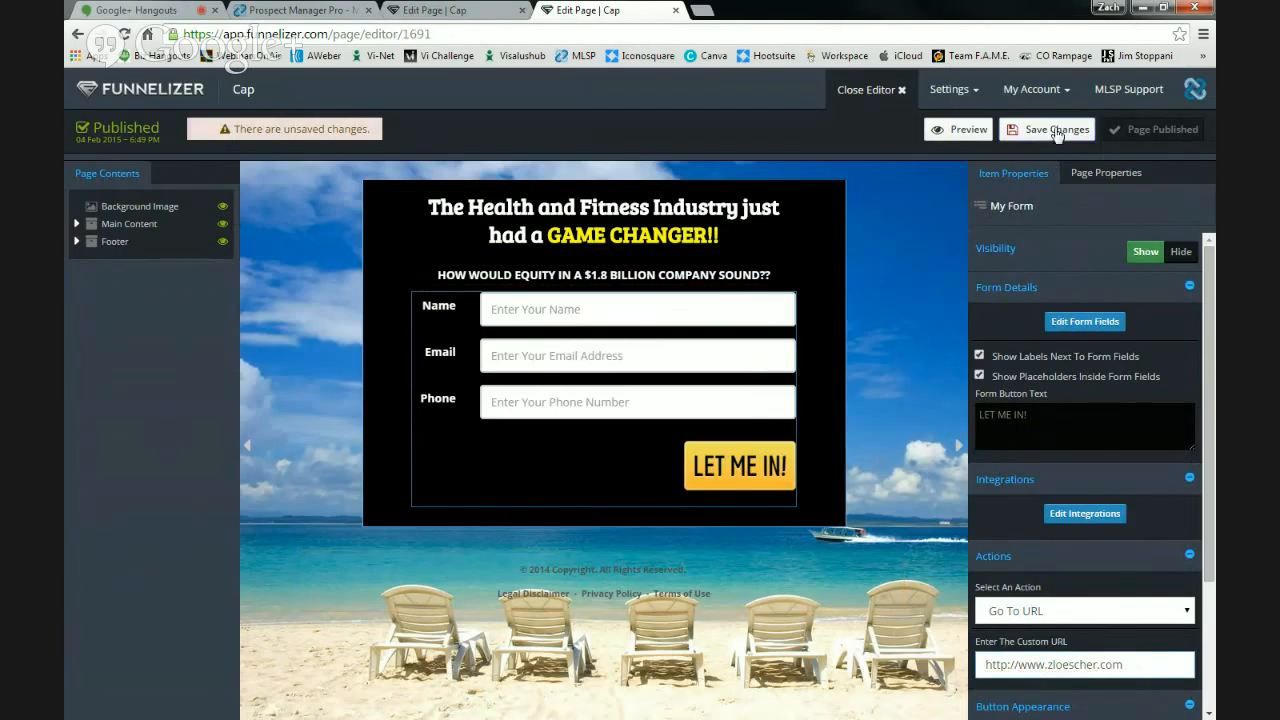
pyautogui.moveTo(1051, 417); pyautogui.dragTo(976, 419)
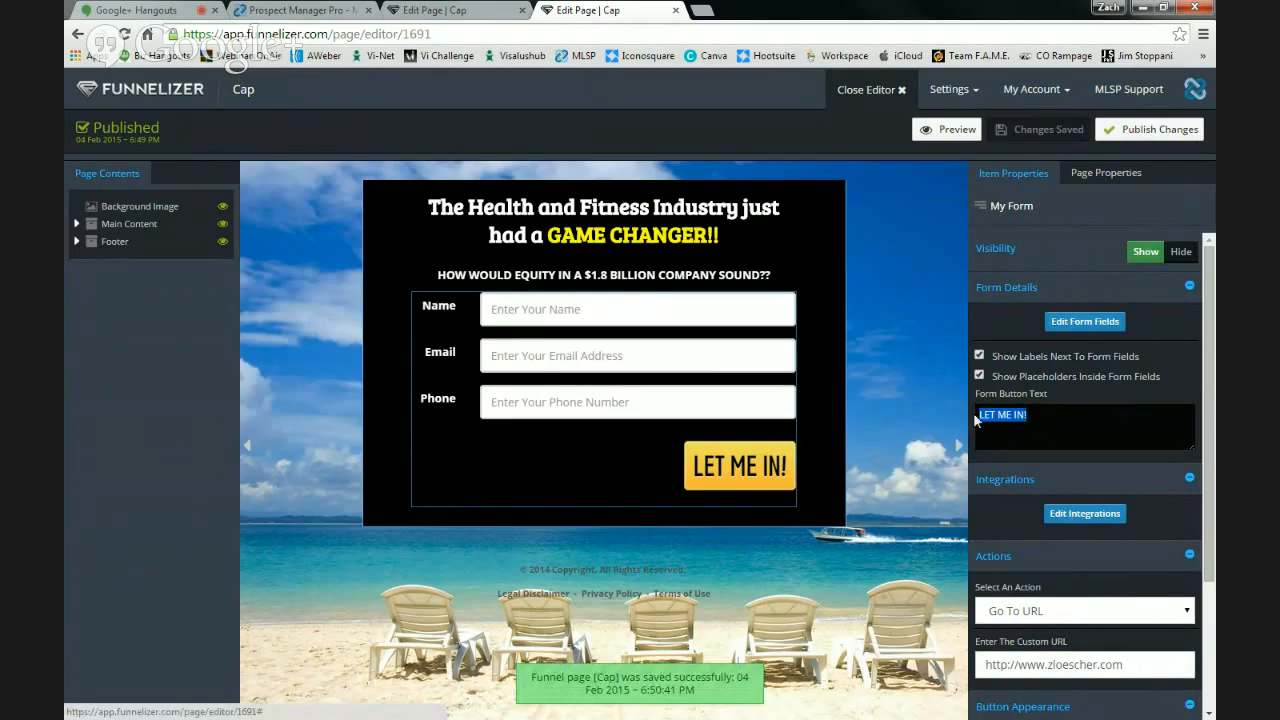
# - Change the form button text to 'YES, I want Equity!', then save and publish the Cap page
pyautogui.write('YES, I')
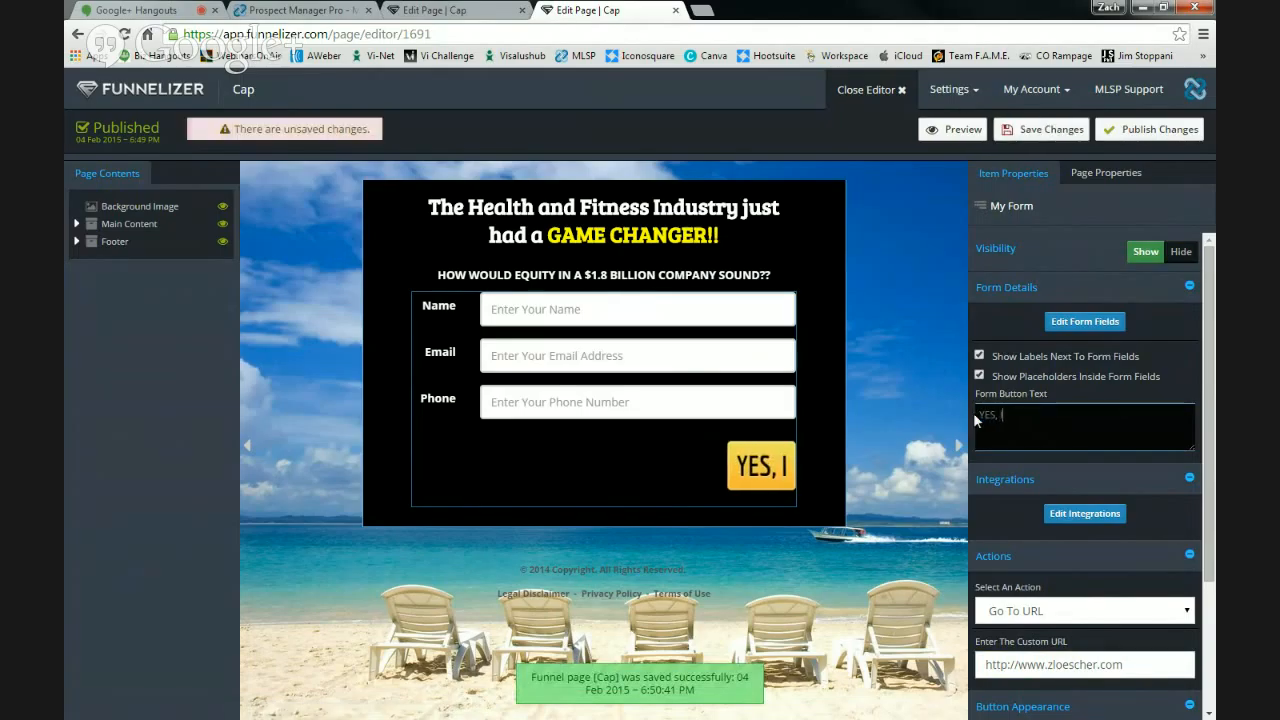
pyautogui.write(' want Equir')
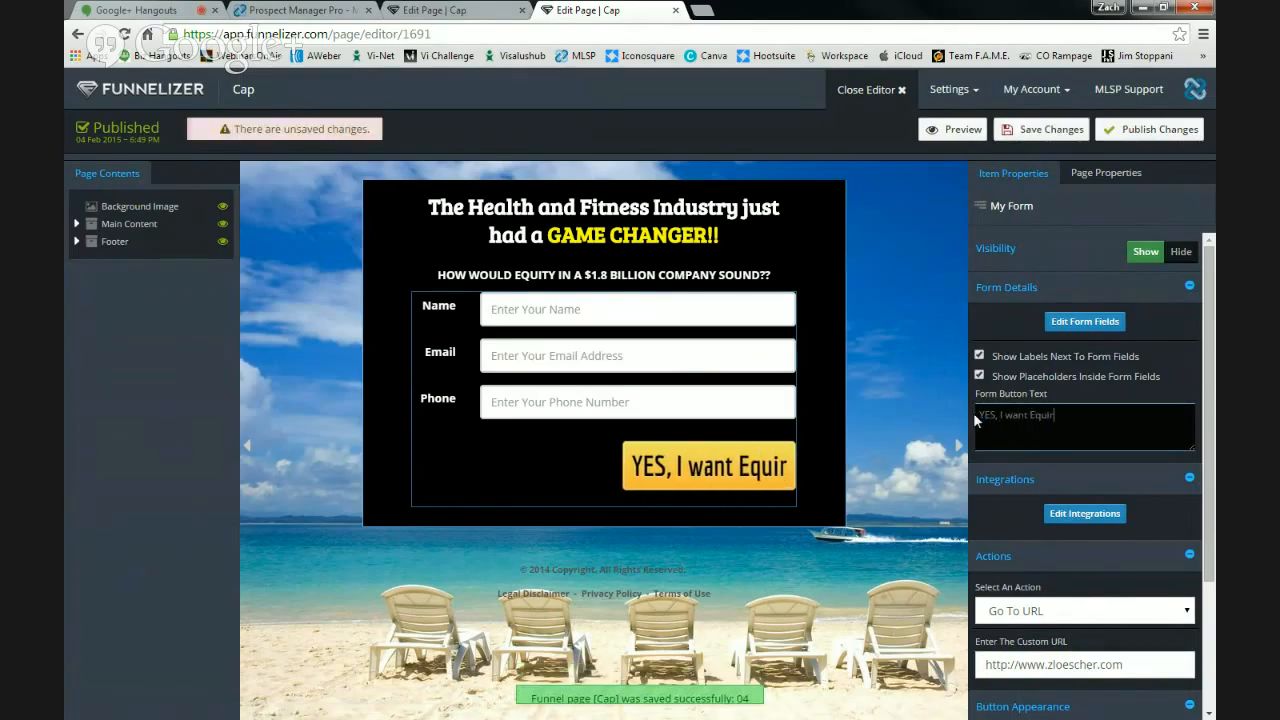
pyautogui.press('BackSpace')
pyautogui.write('ty!')
pyautogui.press('BackSpace')
pyautogui.press('BackSpace')
pyautogui.press('BackSpace')
pyautogui.press('BackSpace')
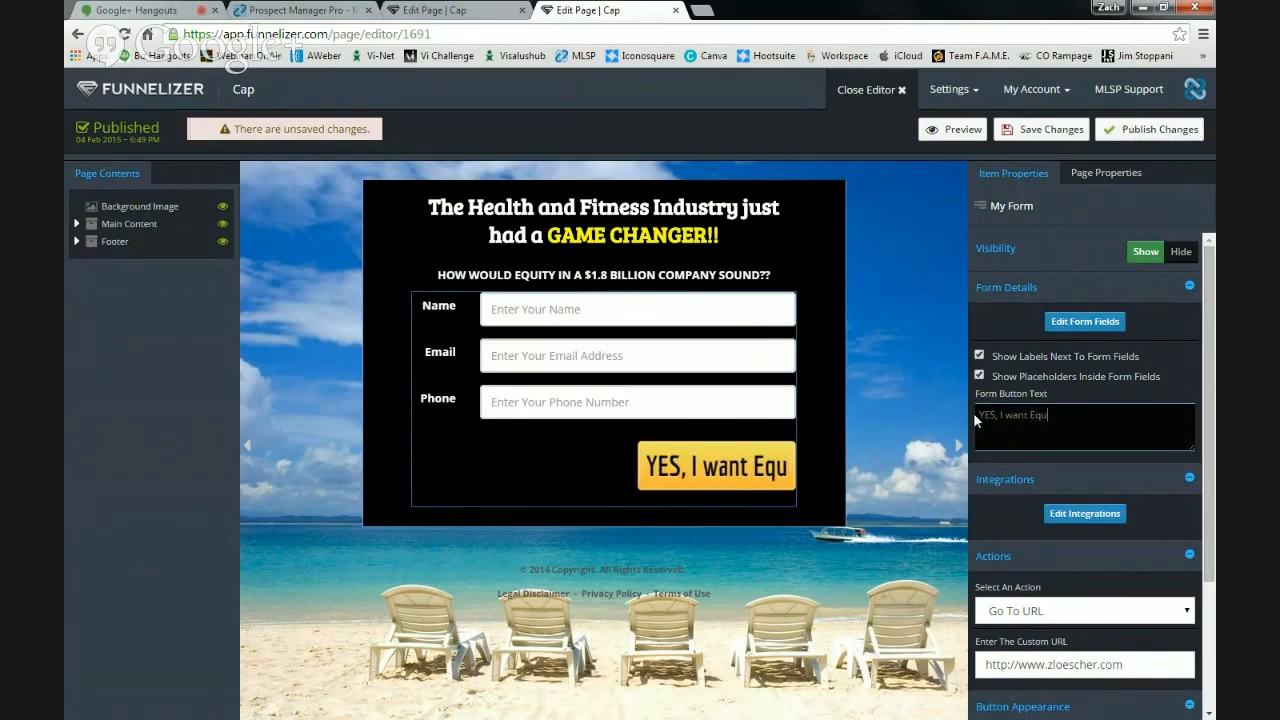
pyautogui.write('ity!')
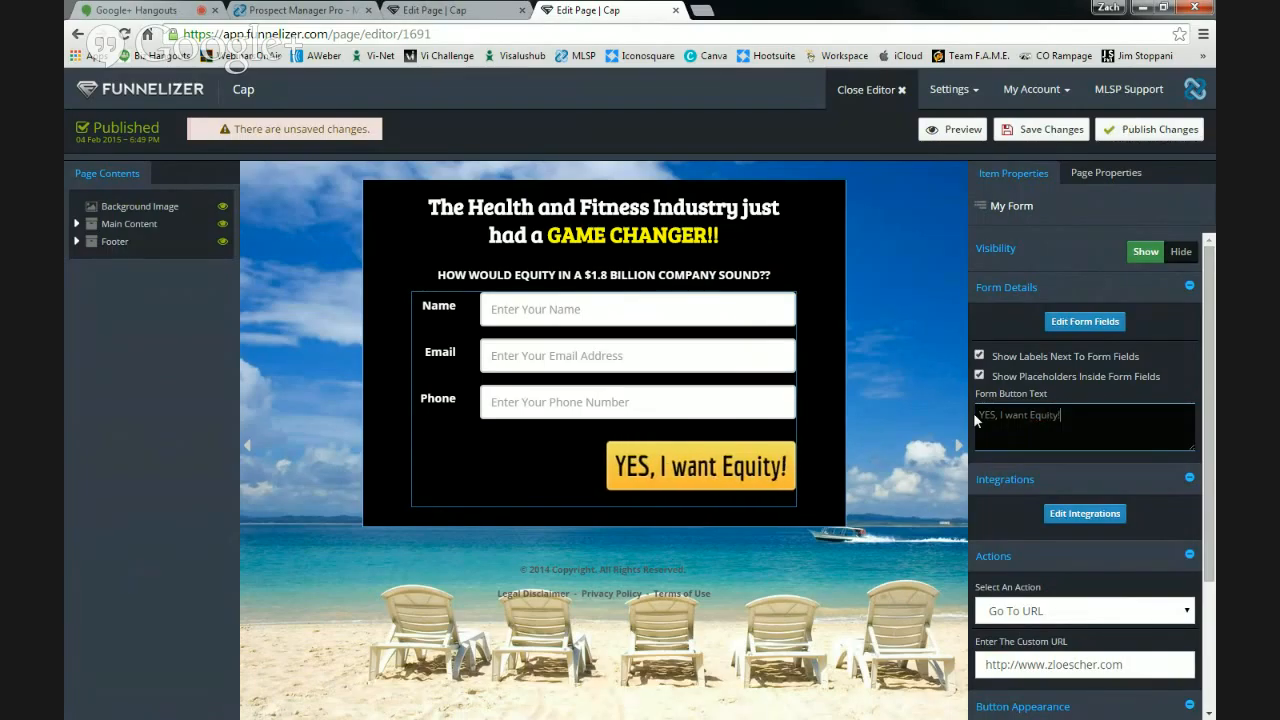
pyautogui.click(1052, 126)
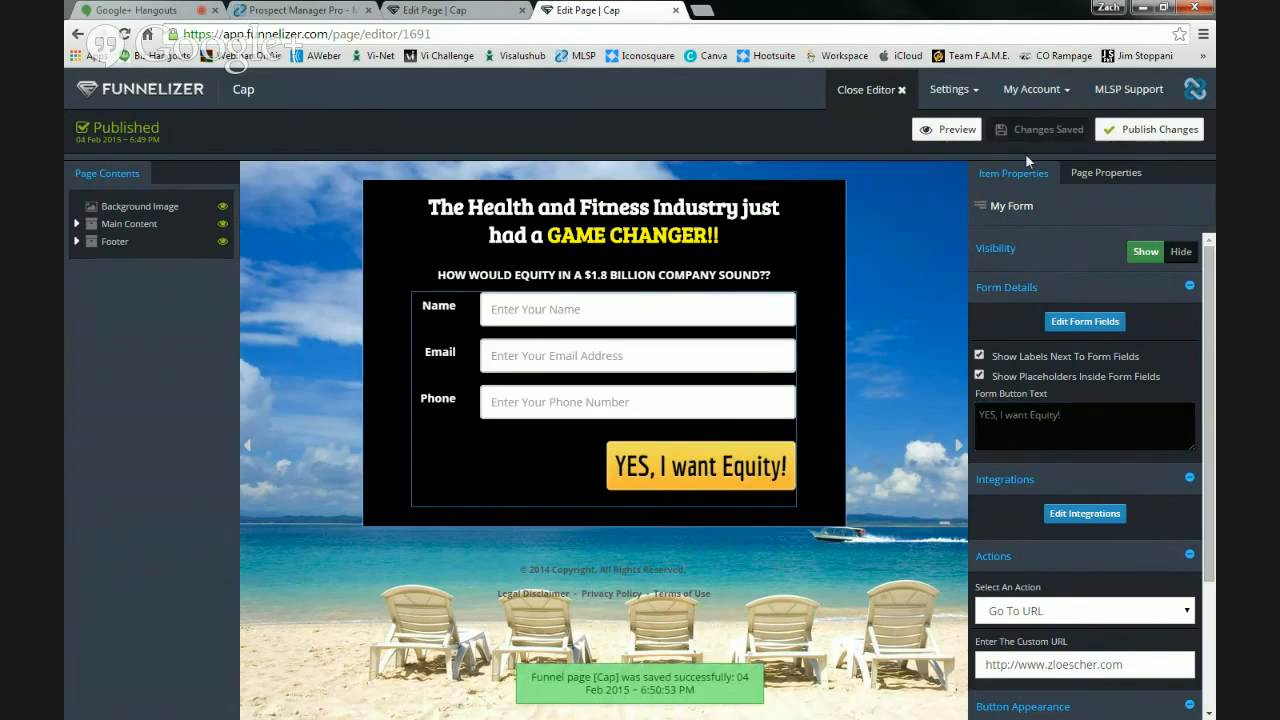
pyautogui.click(1136, 128)
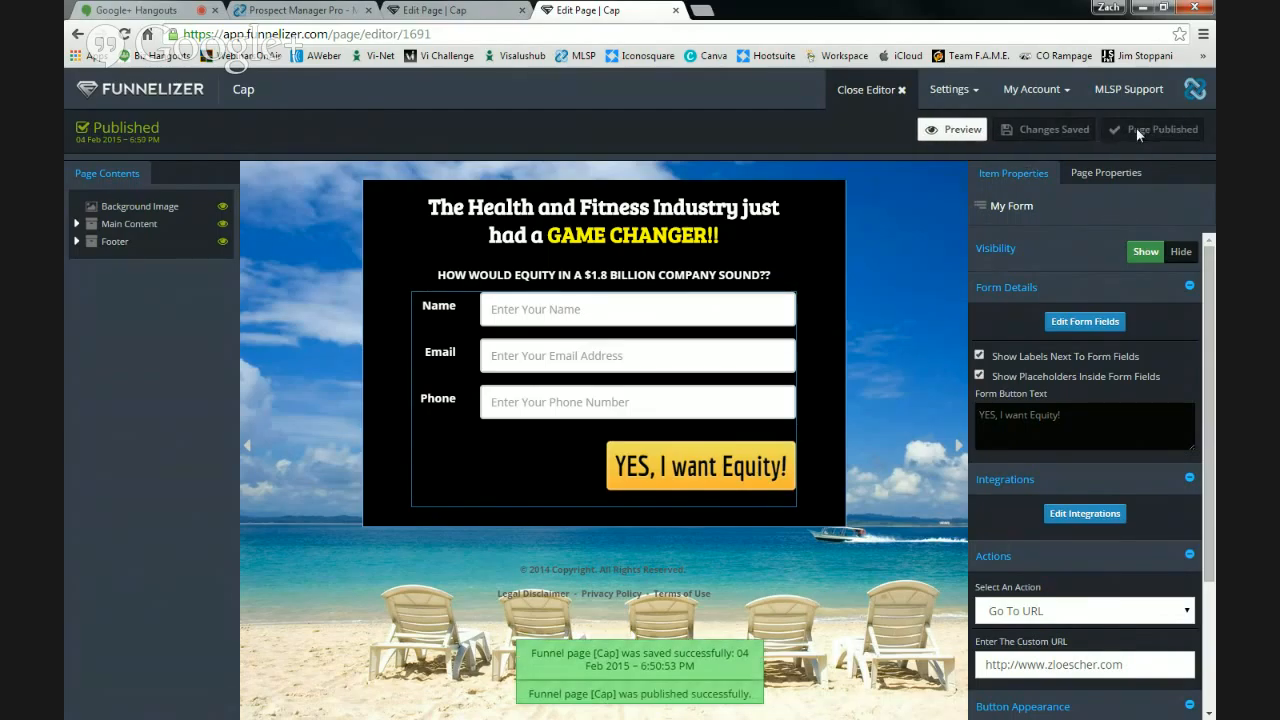
# - Add a [MyLeadSystemPRO] MLSP integration with the [1022] Vi integration point to the form
pyautogui.click(1094, 513)
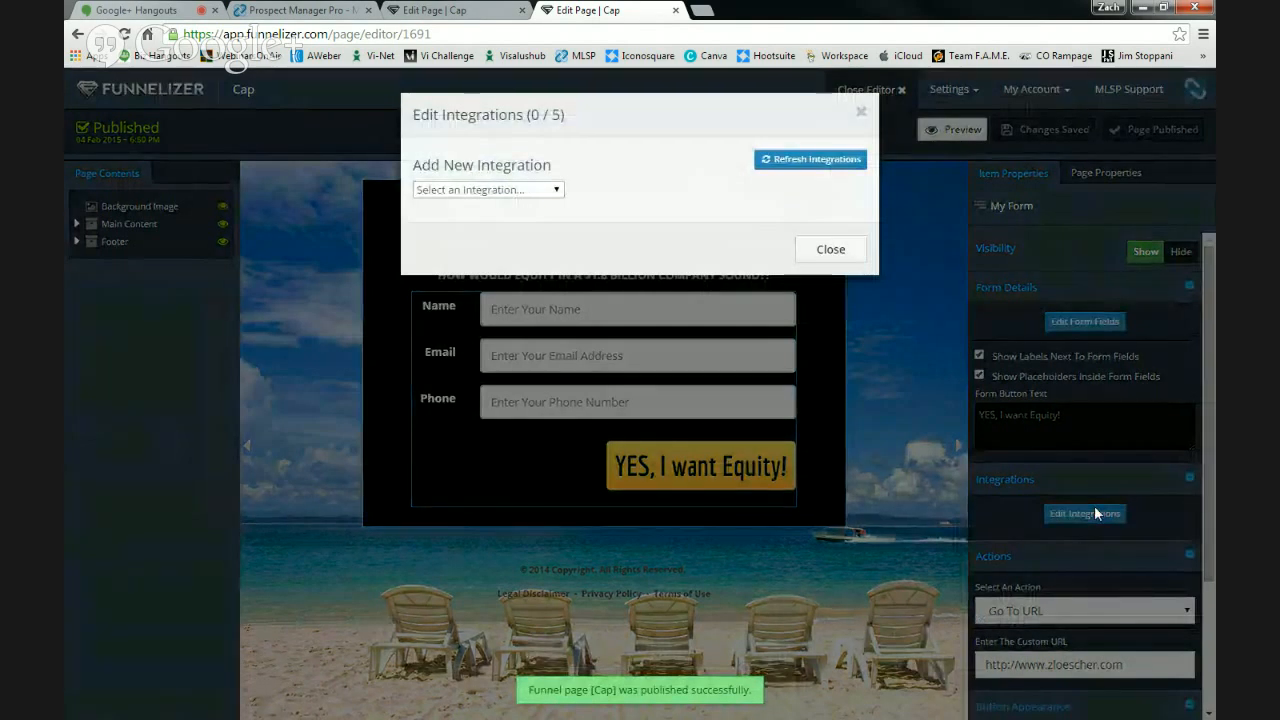
pyautogui.click(488, 189)
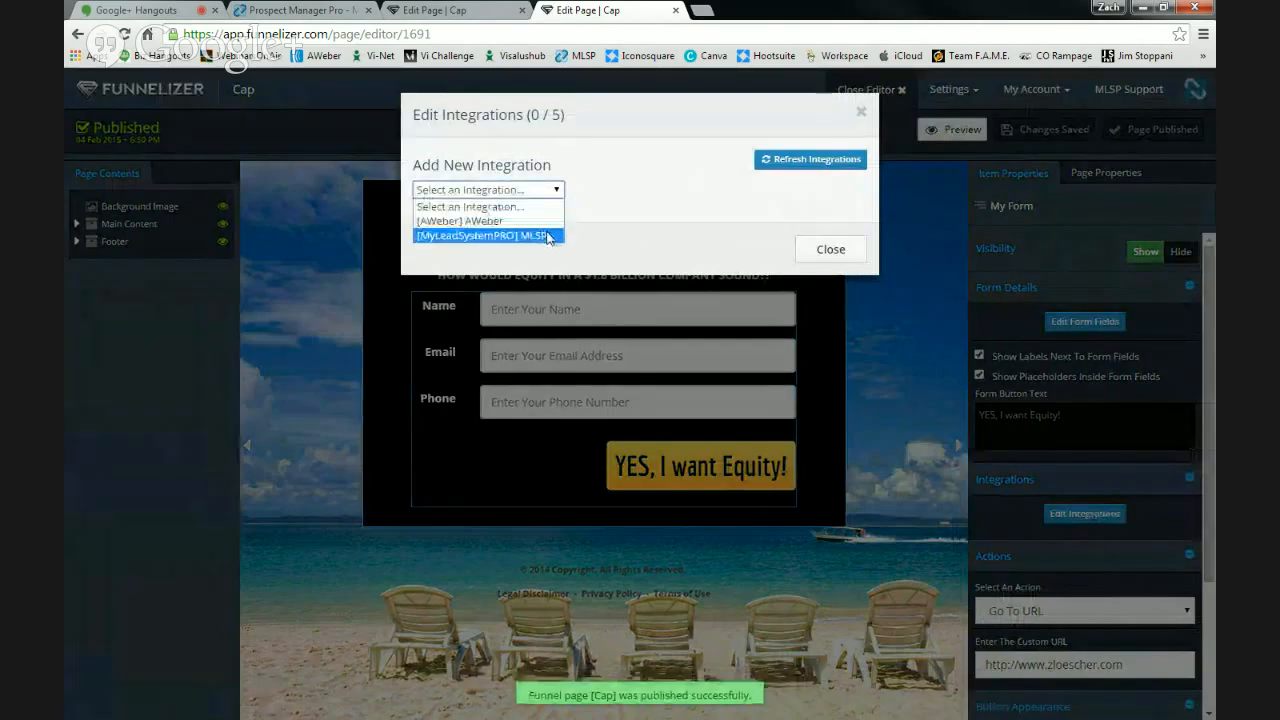
pyautogui.click(548, 236)
pyautogui.click(551, 215)
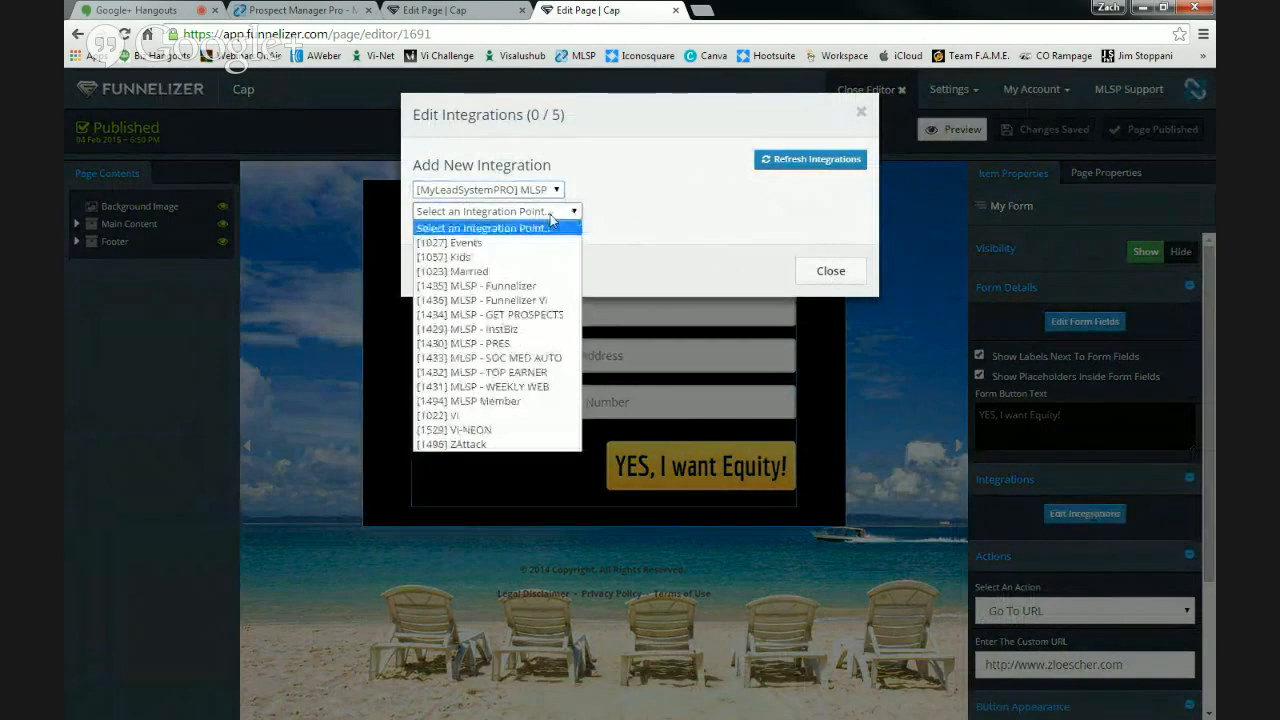
pyautogui.click(530, 415)
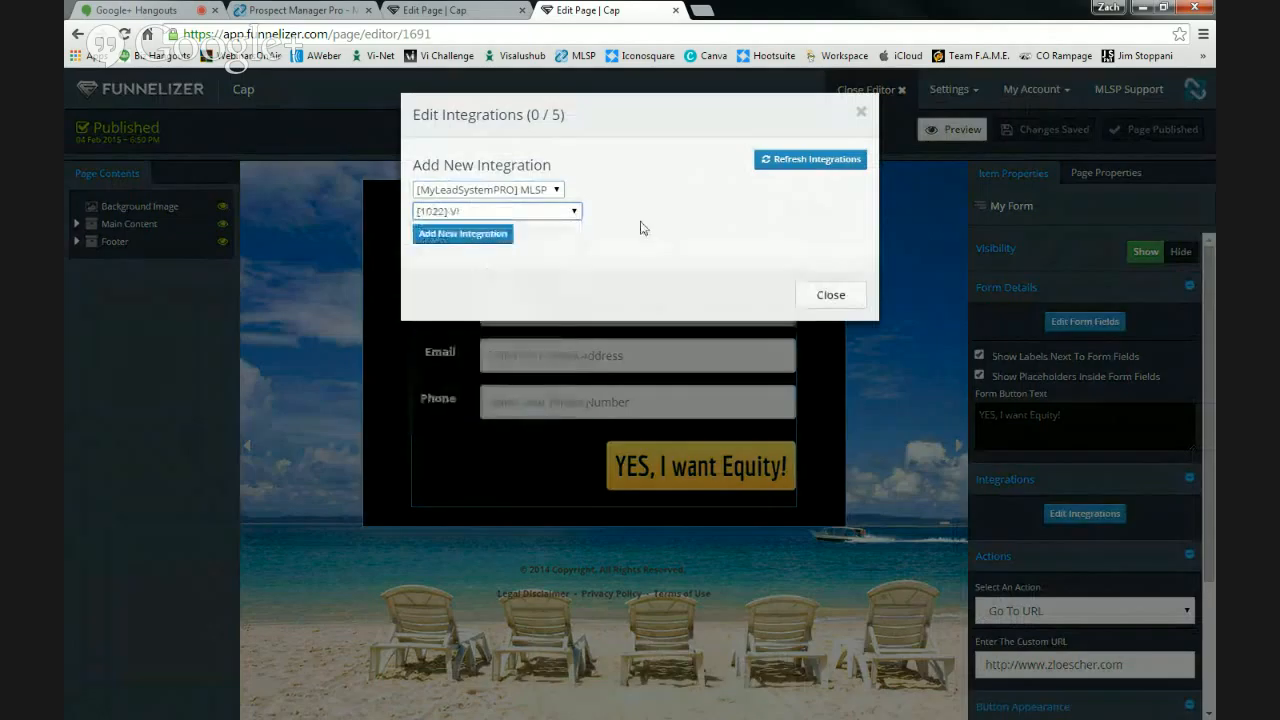
pyautogui.click(477, 235)
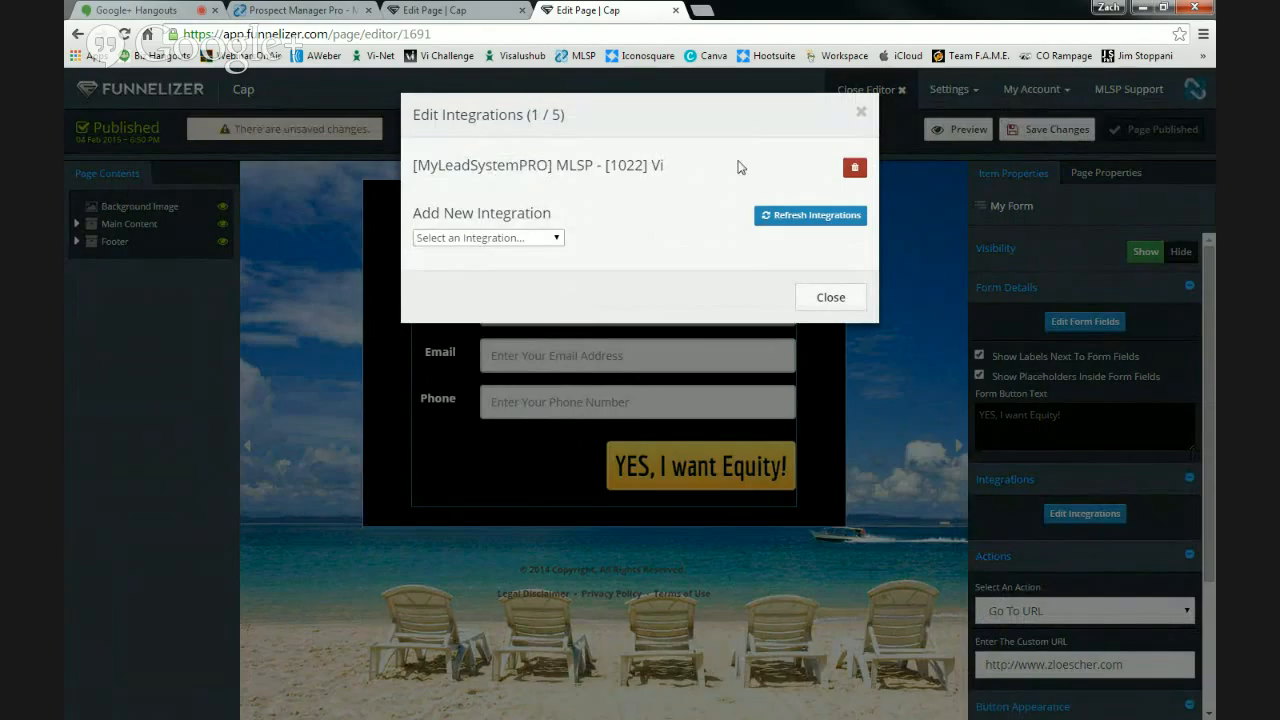
pyautogui.click(830, 298)
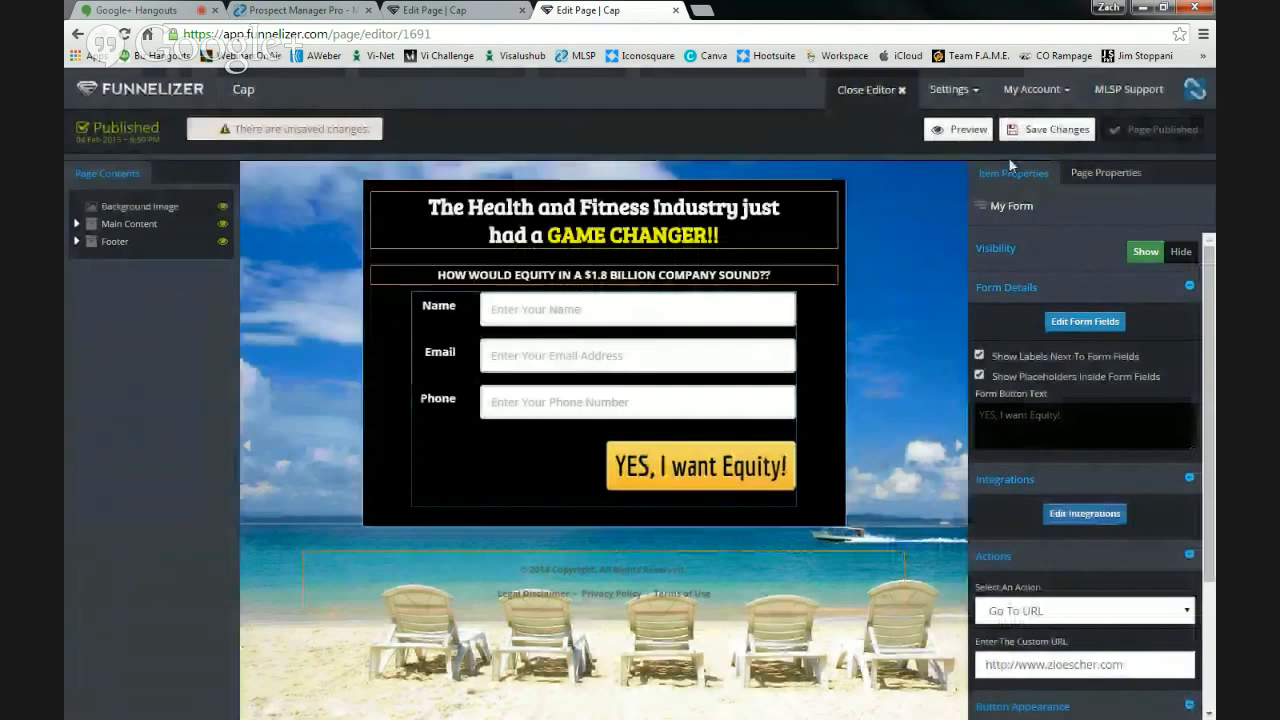
# - Save and publish the page, then return to the My Funnels dashboard
pyautogui.click(1047, 129)
pyautogui.click(1158, 129)
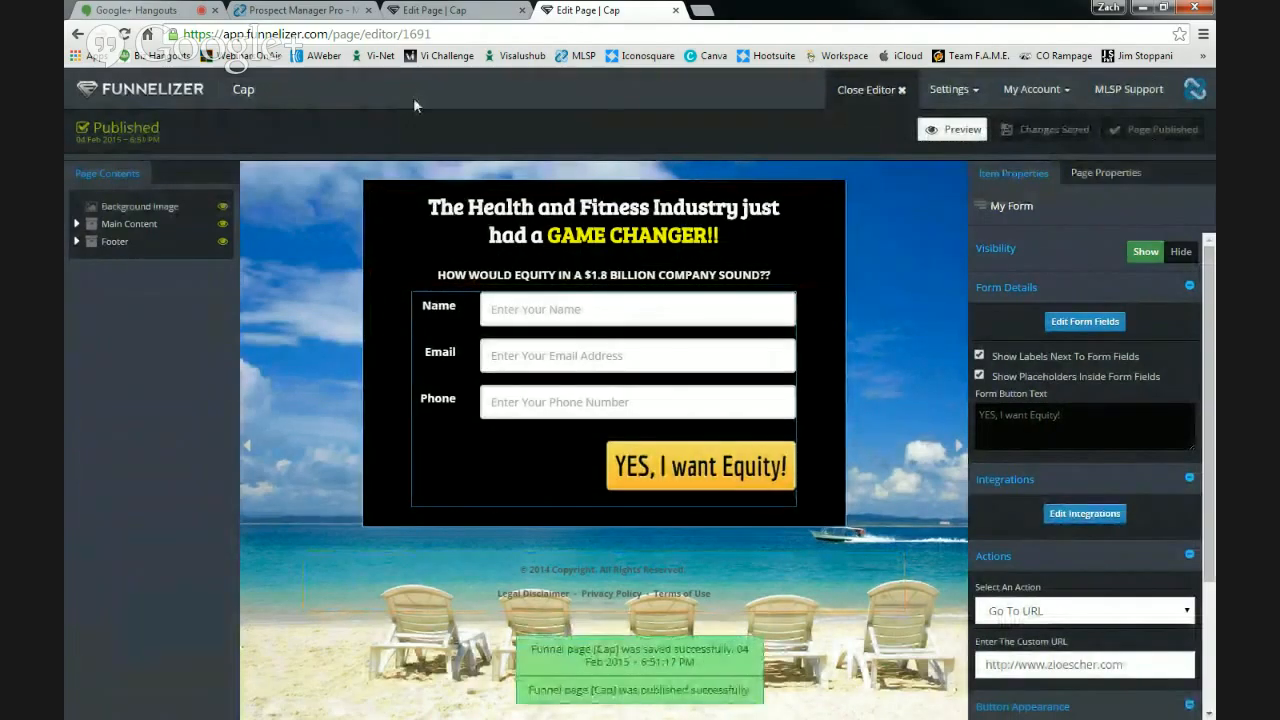
pyautogui.click(150, 89)
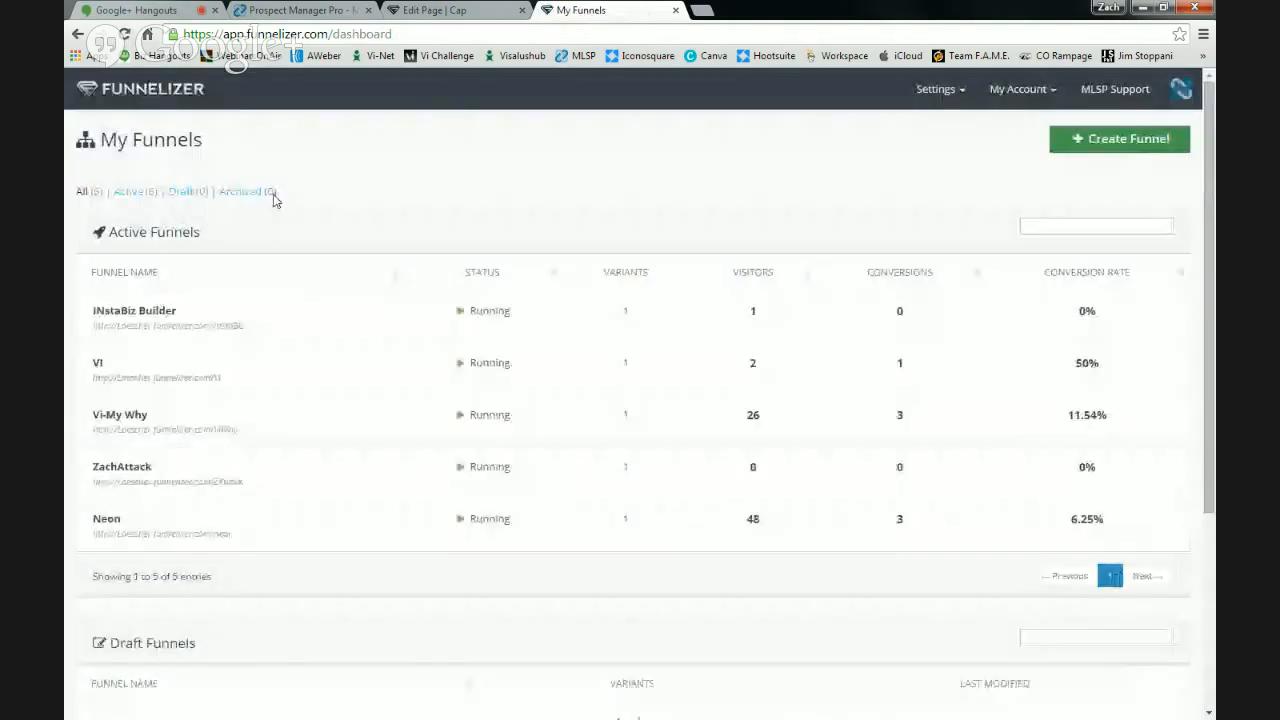
# - Preview the Training draft funnel and come back to the funnels dashboard
pyautogui.scroll(-1, 340, 328)
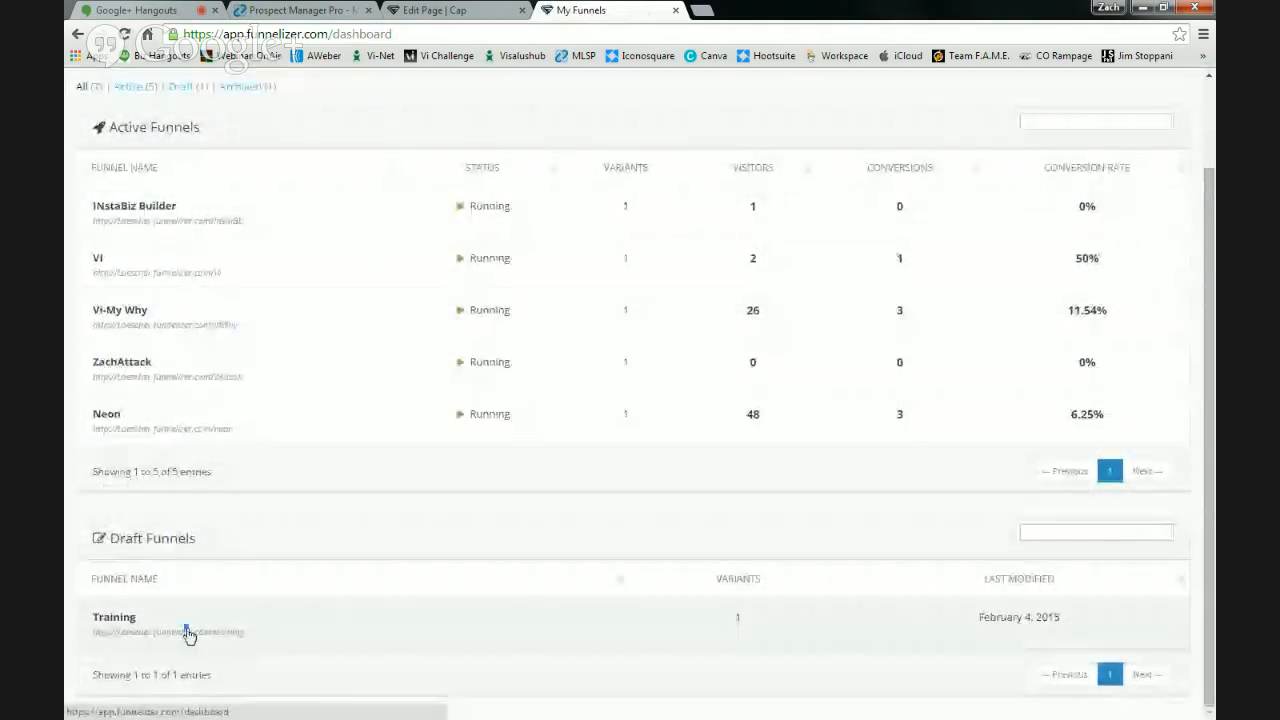
pyautogui.click(184, 633)
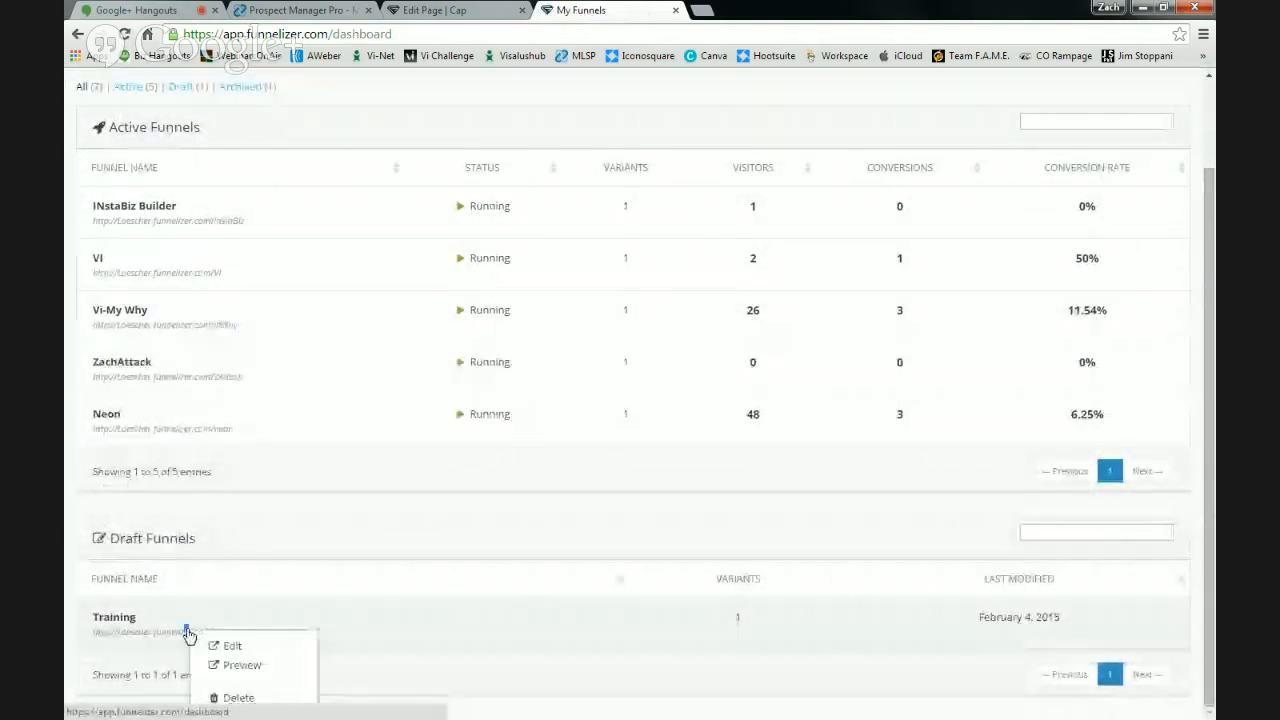
pyautogui.click(243, 665)
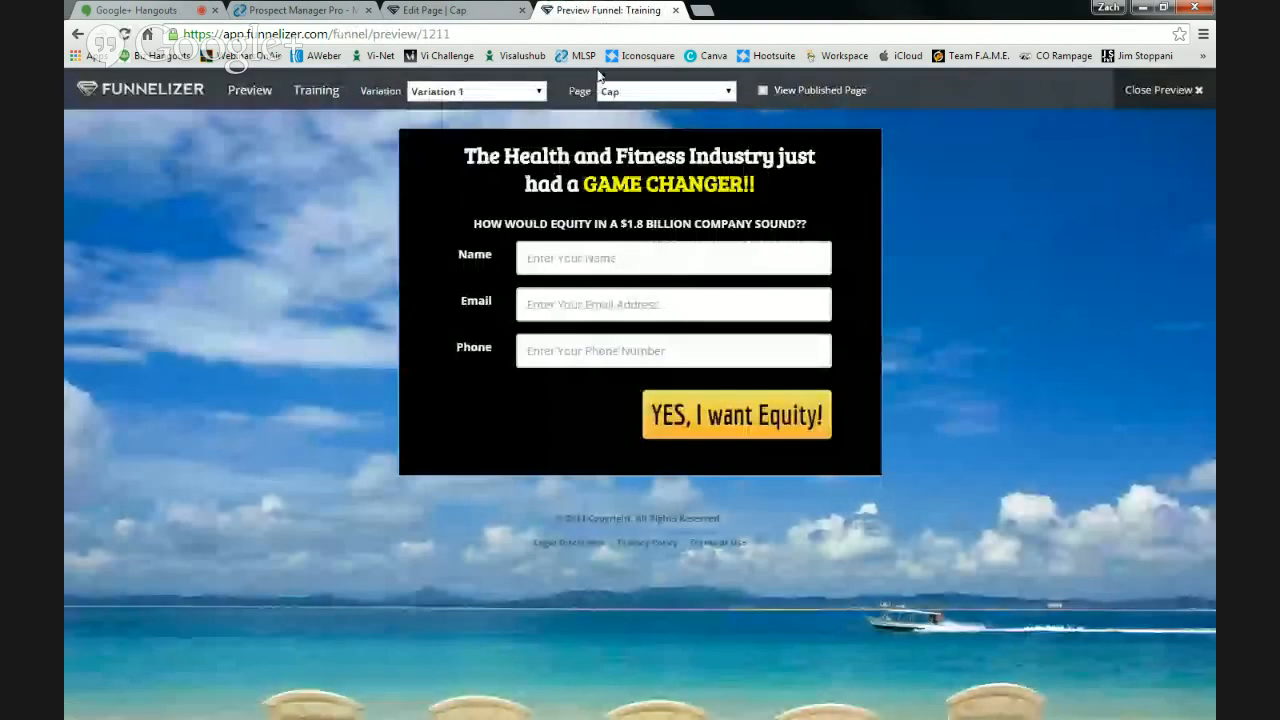
pyautogui.click(117, 89)
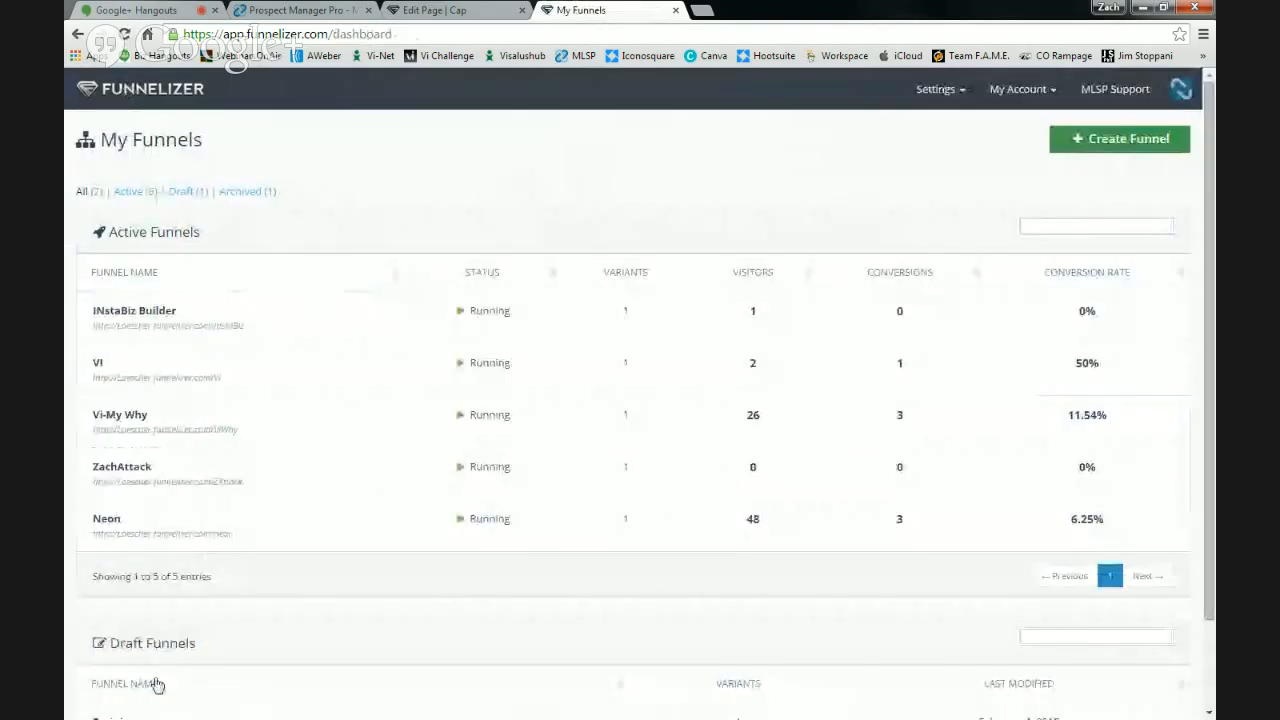
# - Start Variation 1 of the Training funnel running, then return to My Funnels
pyautogui.scroll(-1, 174, 574)
pyautogui.click(110, 618)
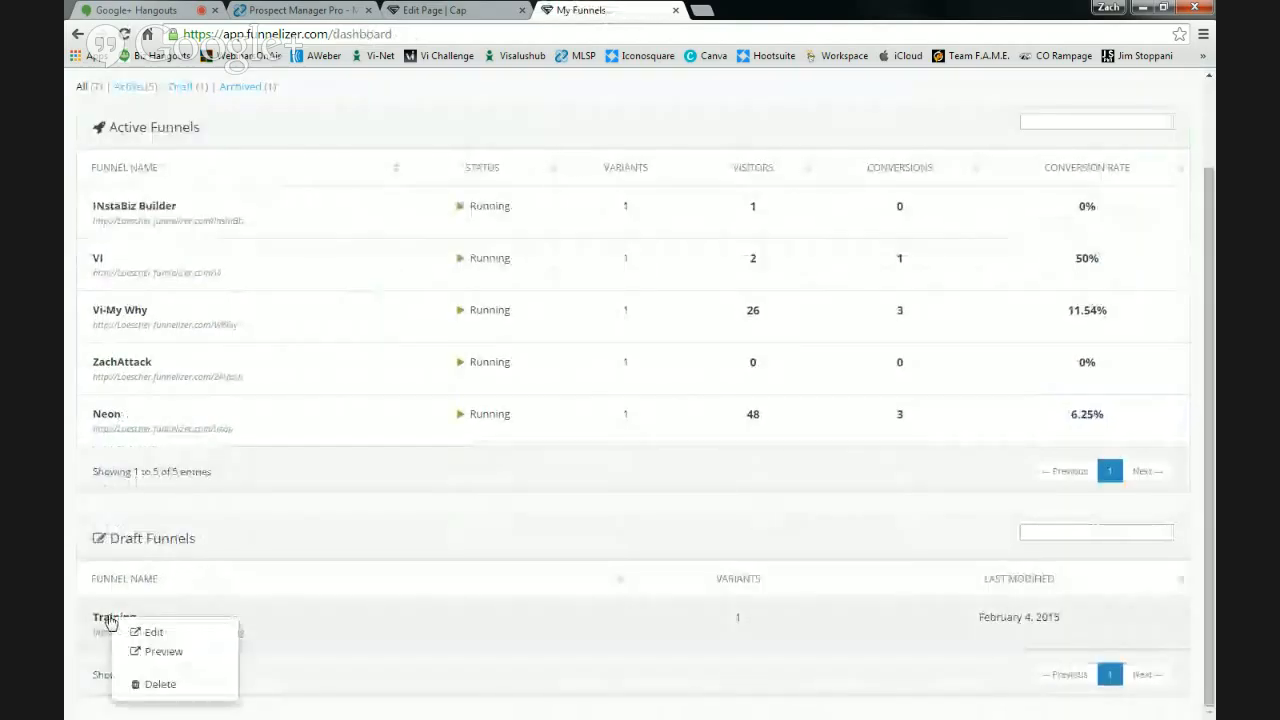
pyautogui.click(155, 633)
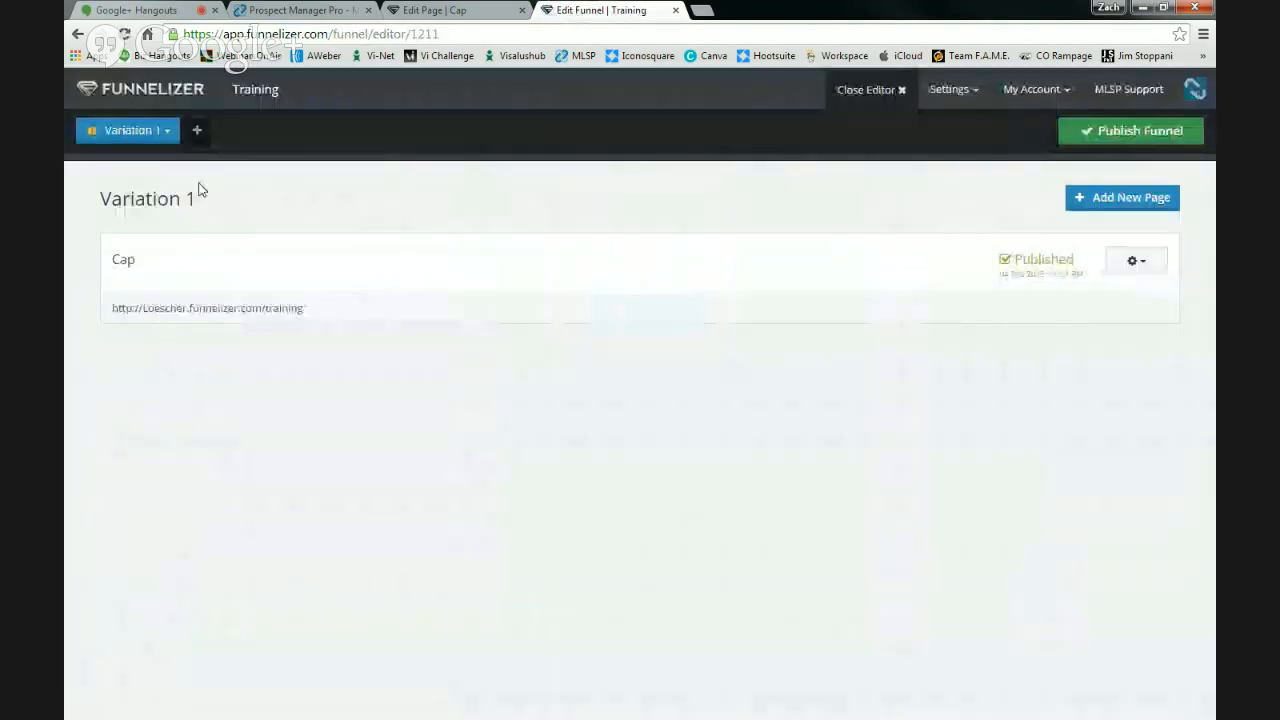
pyautogui.click(148, 133)
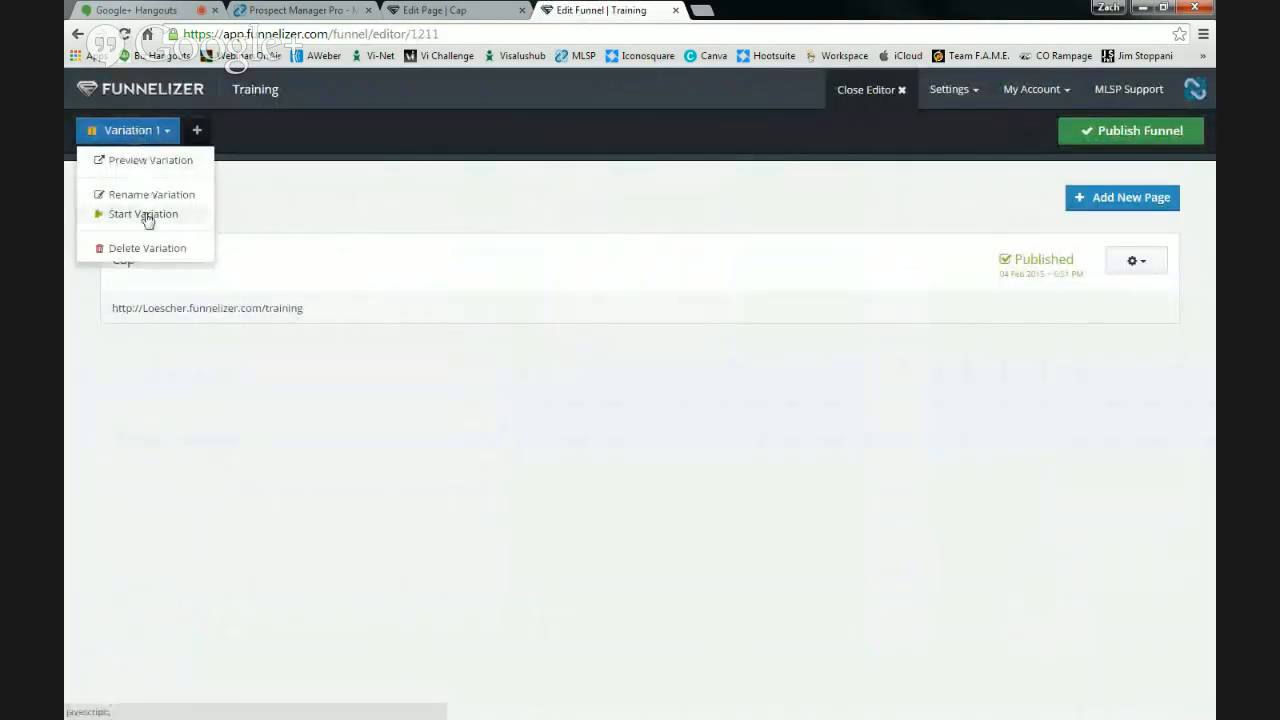
pyautogui.click(145, 214)
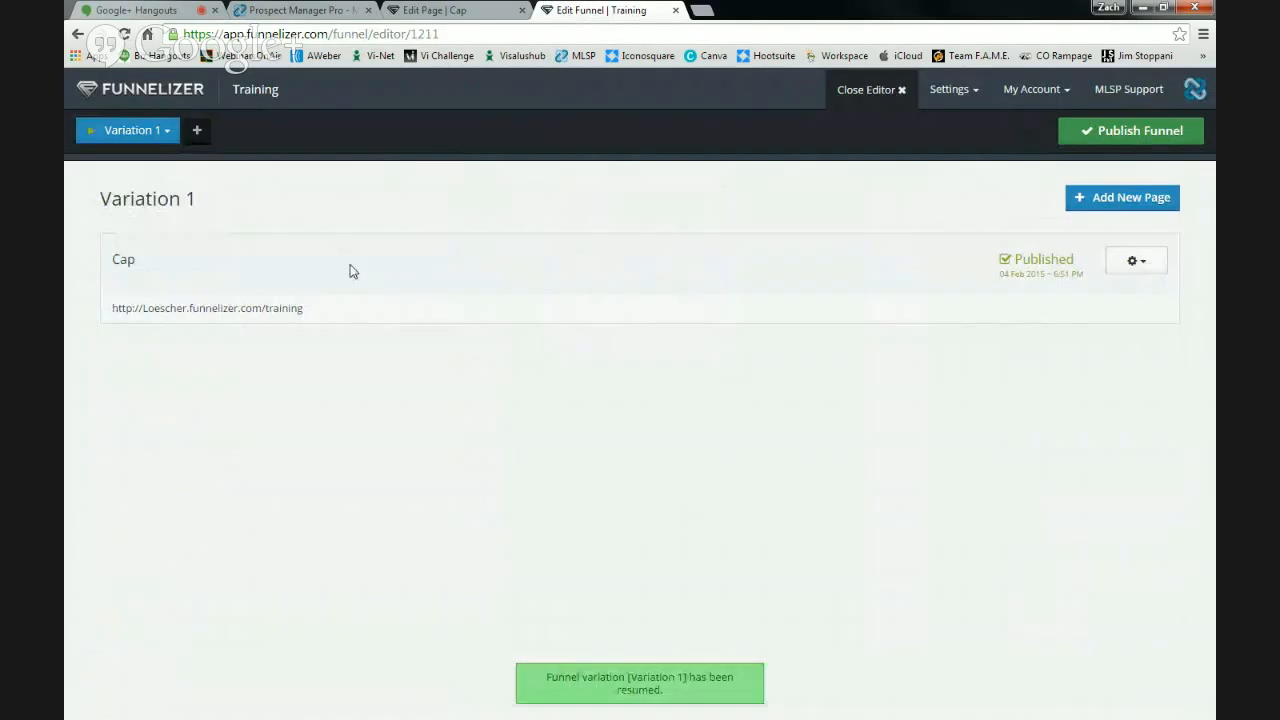
pyautogui.click(1147, 140)
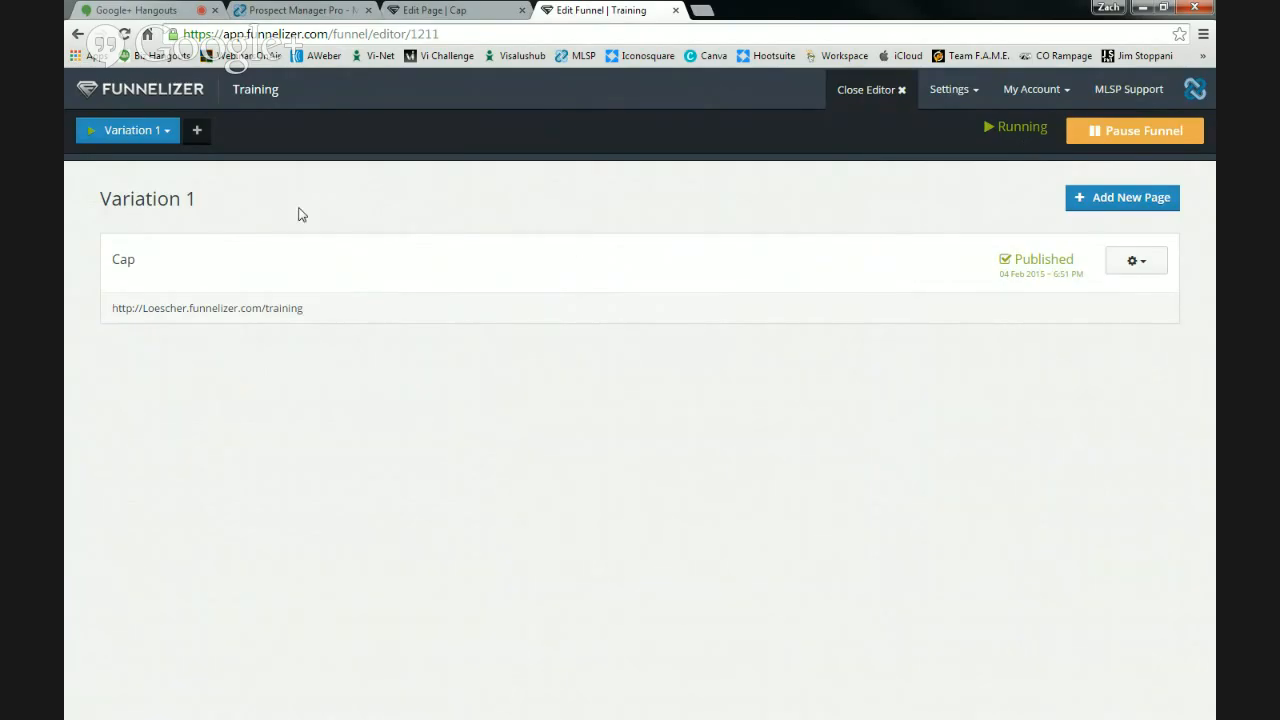
pyautogui.click(160, 90)
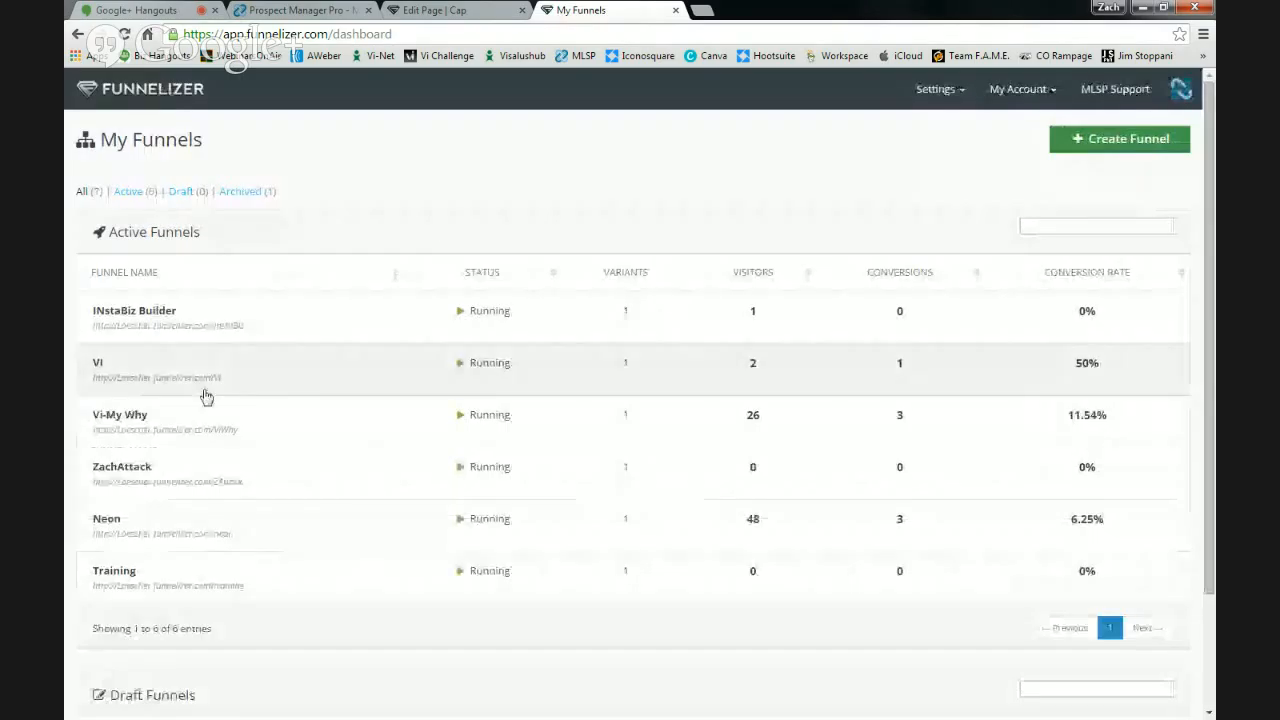
# - Copy the Training funnel's URL from its Get Link window, then close the window
pyautogui.scroll(-2, 253, 377)
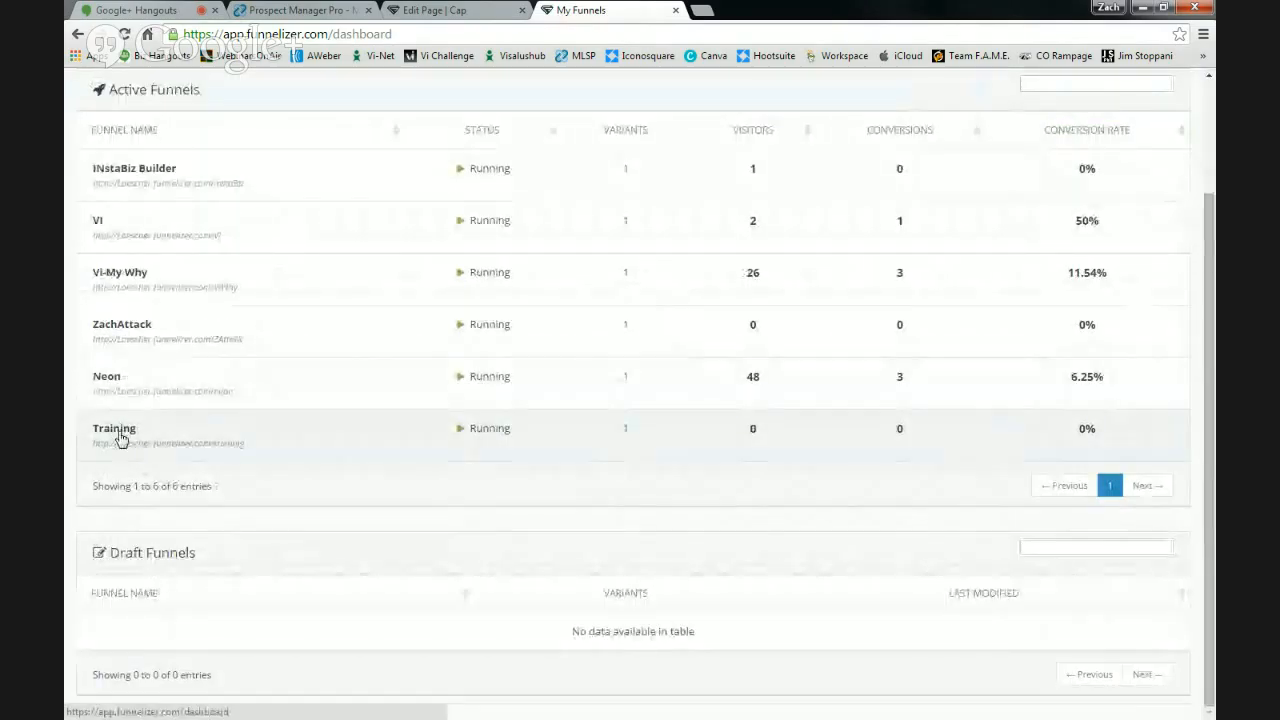
pyautogui.click(118, 436)
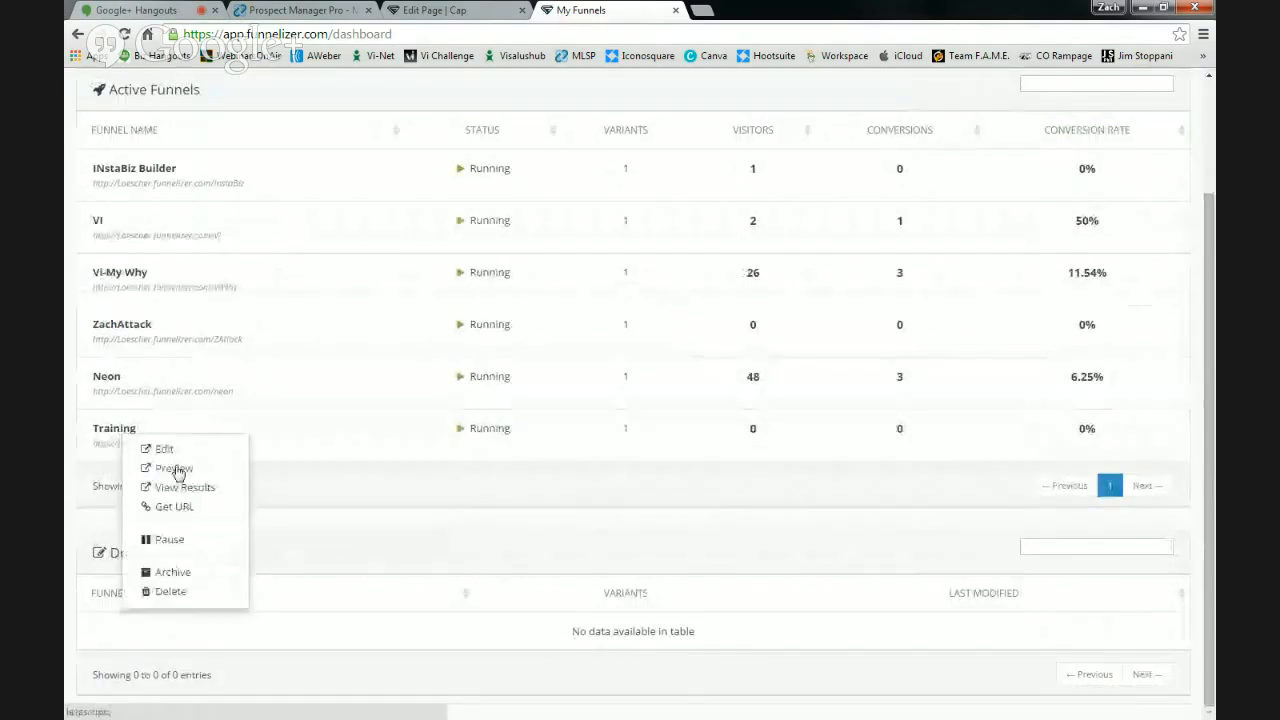
pyautogui.click(170, 507)
pyautogui.click(560, 187)
pyautogui.hotkey('ctrl', 'c')
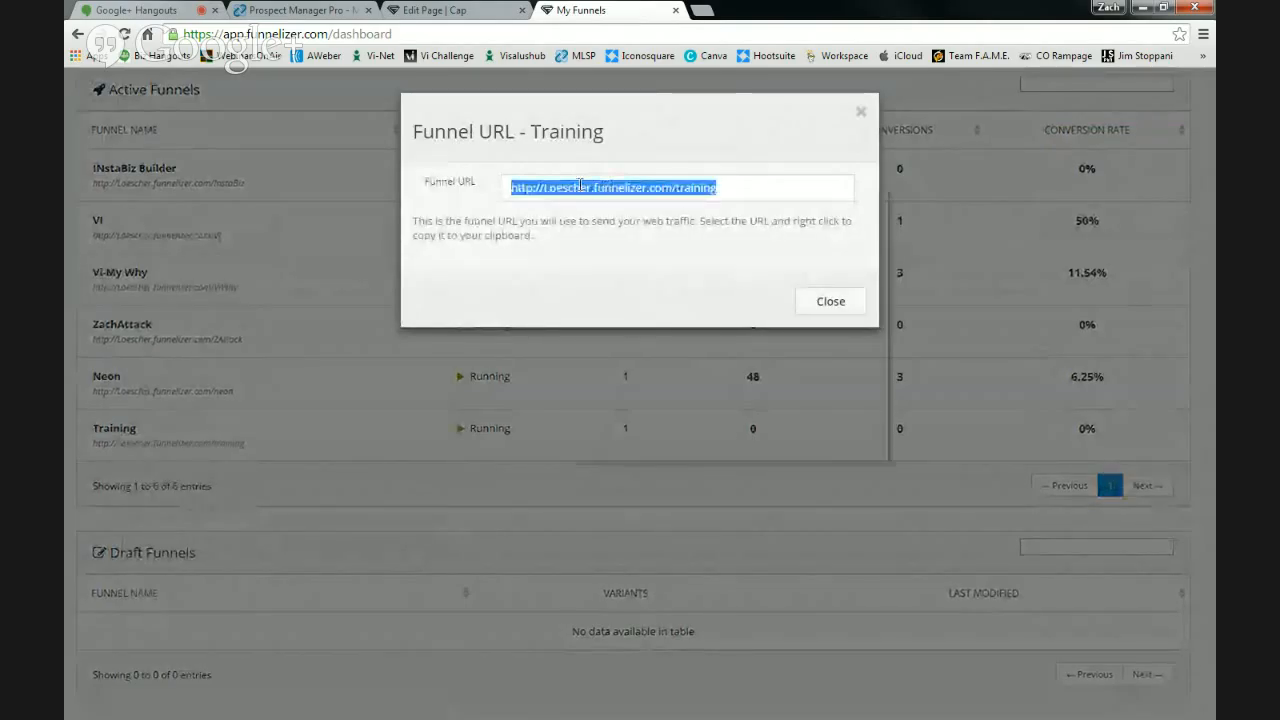
pyautogui.rightClick(580, 186)
pyautogui.click(620, 261)
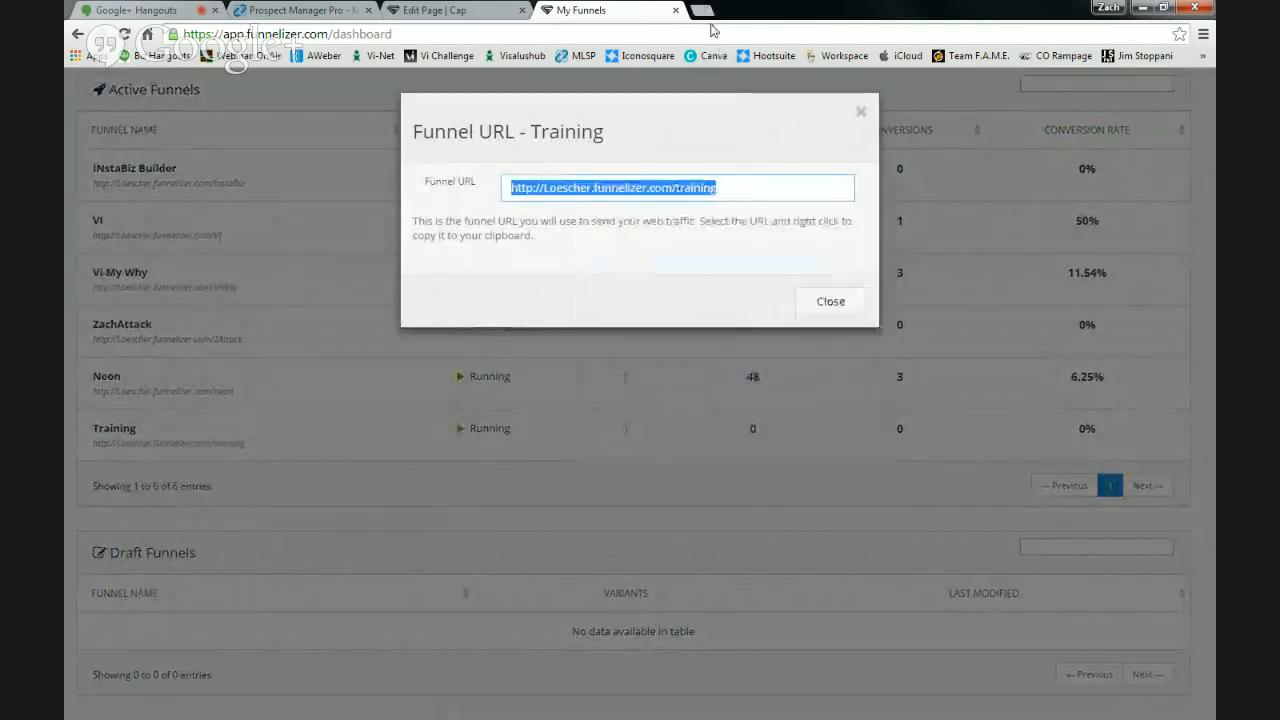
pyautogui.click(843, 315)
# - Load the copied Training funnel link in a new browser tab
pyautogui.hotkey('ctrl', 't')
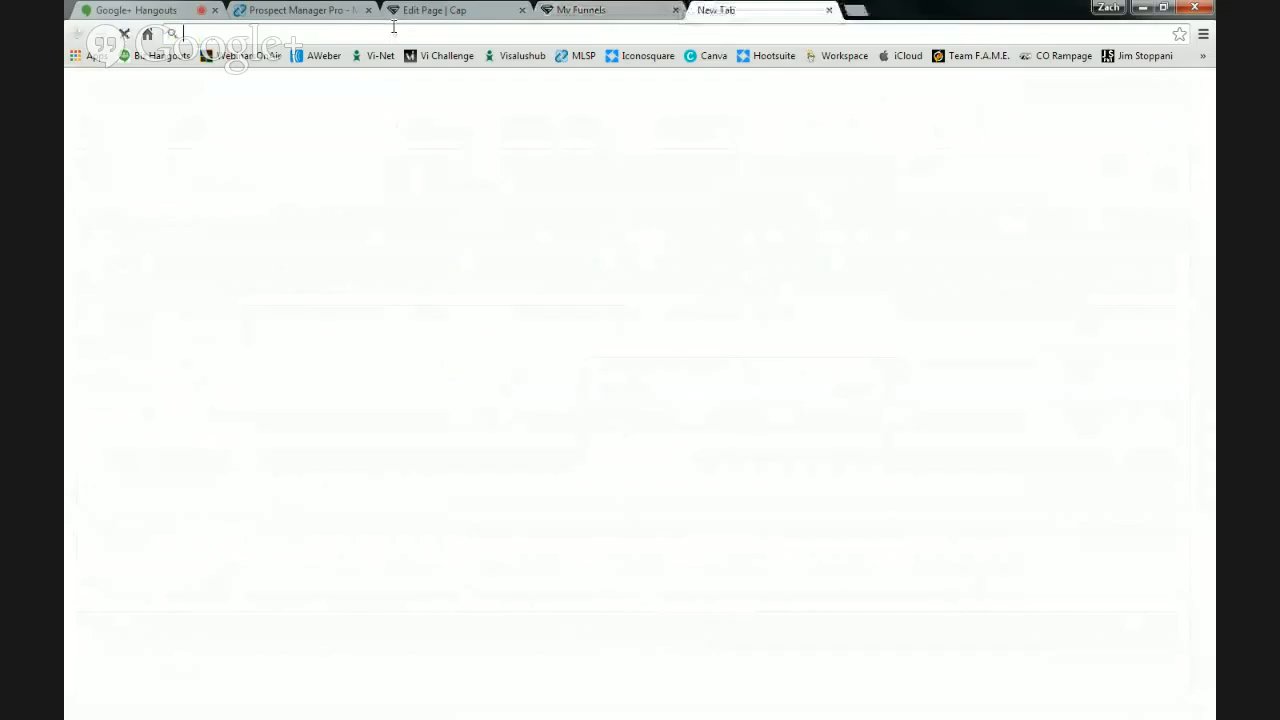
pyautogui.hotkey('ctrl', 'v')
pyautogui.press('Return')
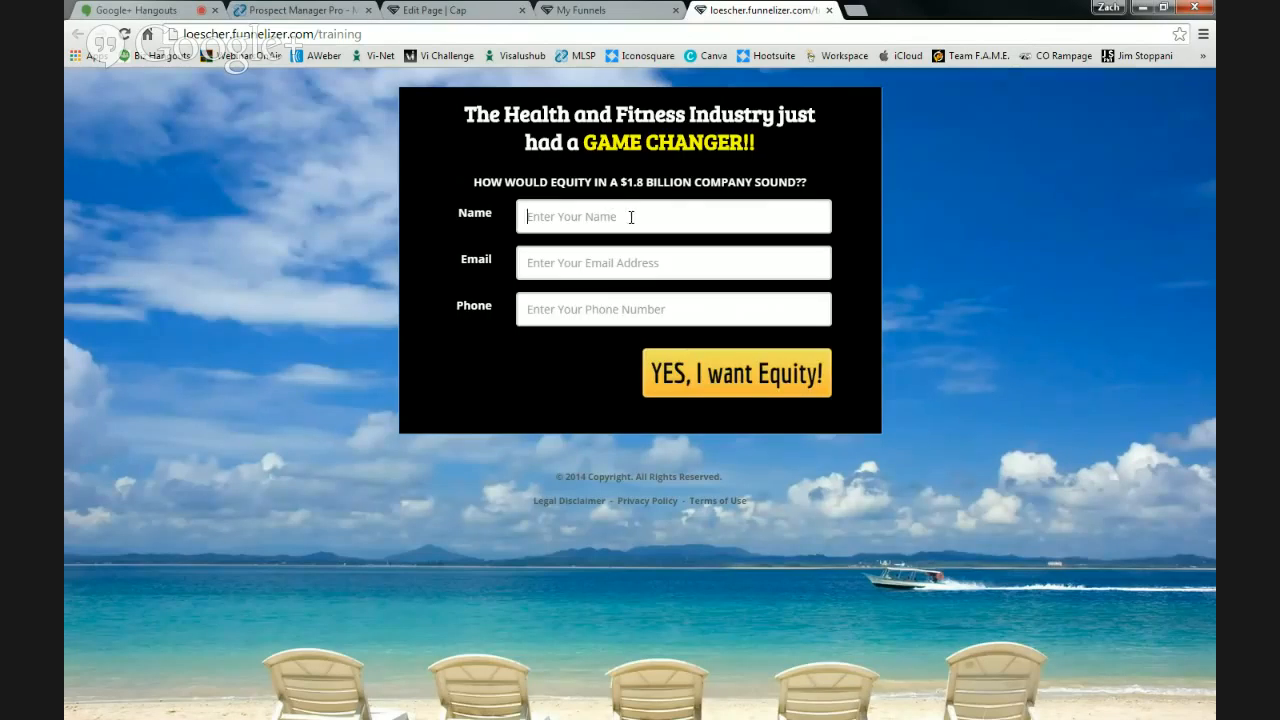
# - Fill the opt-in Name, Email and Phone fields with a test name, e-mail and phone number
pyautogui.click(544, 201)
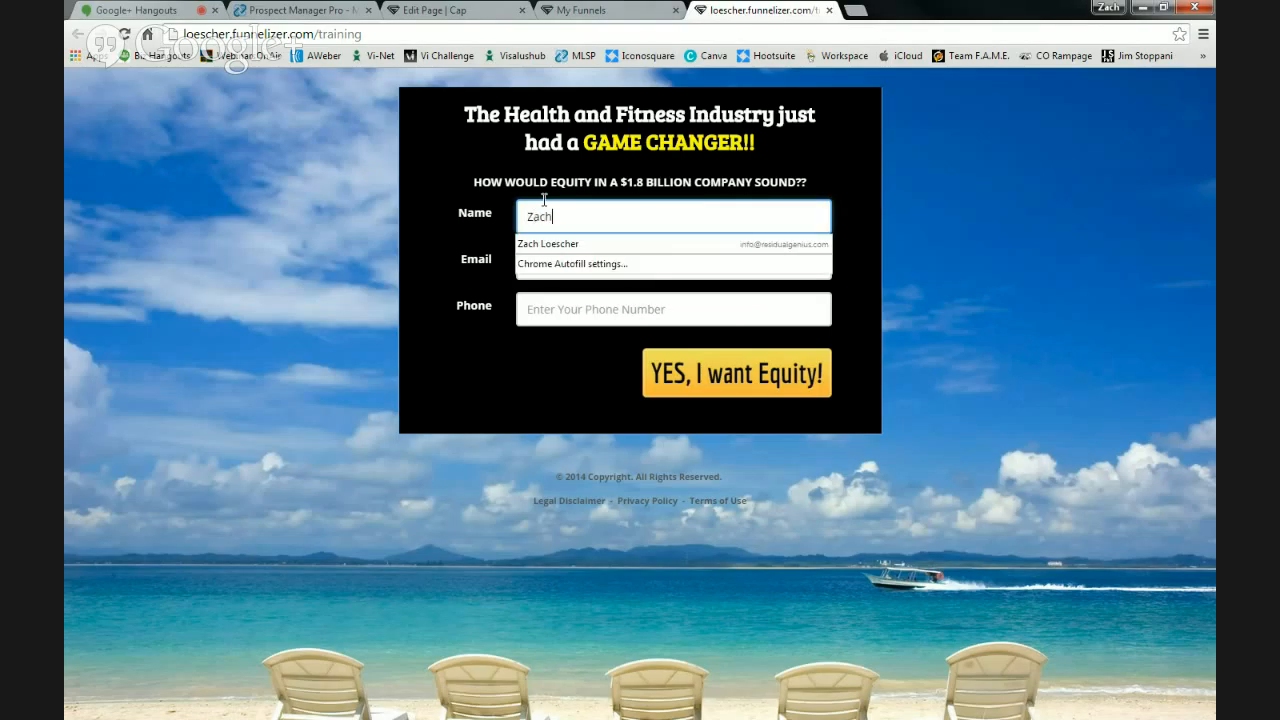
pyautogui.press('Tab')
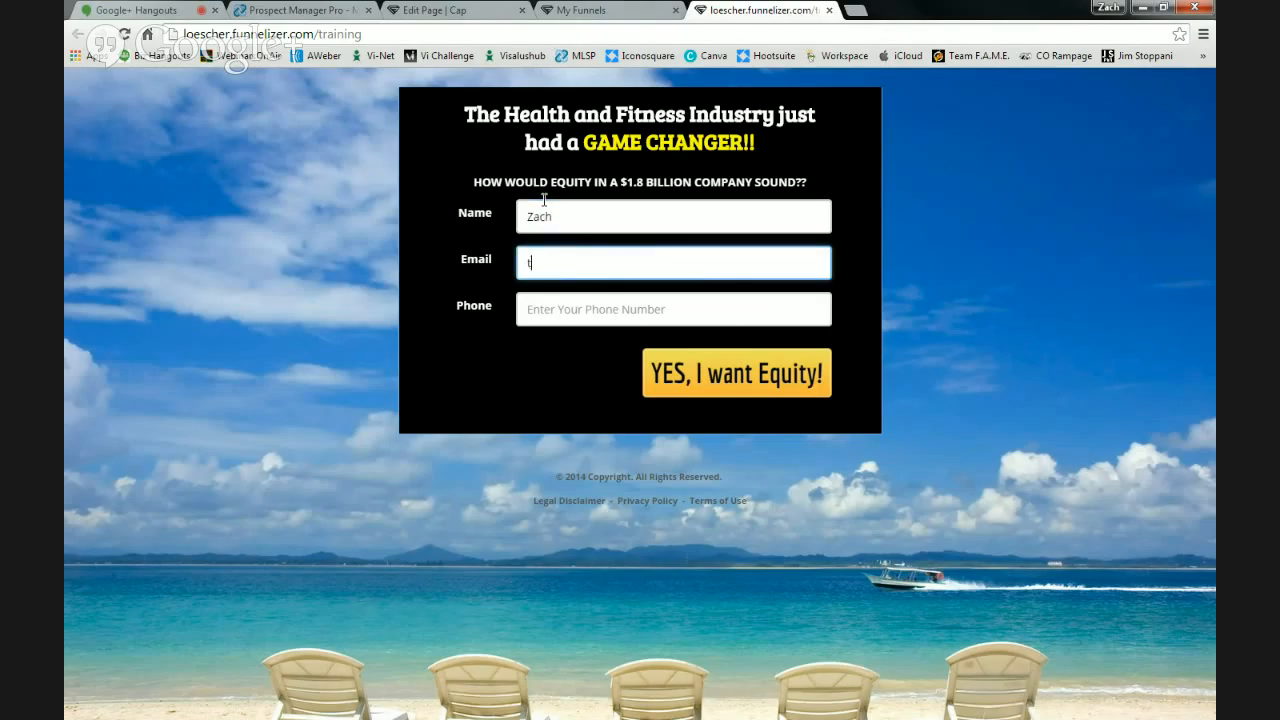
pyautogui.press('Tab')
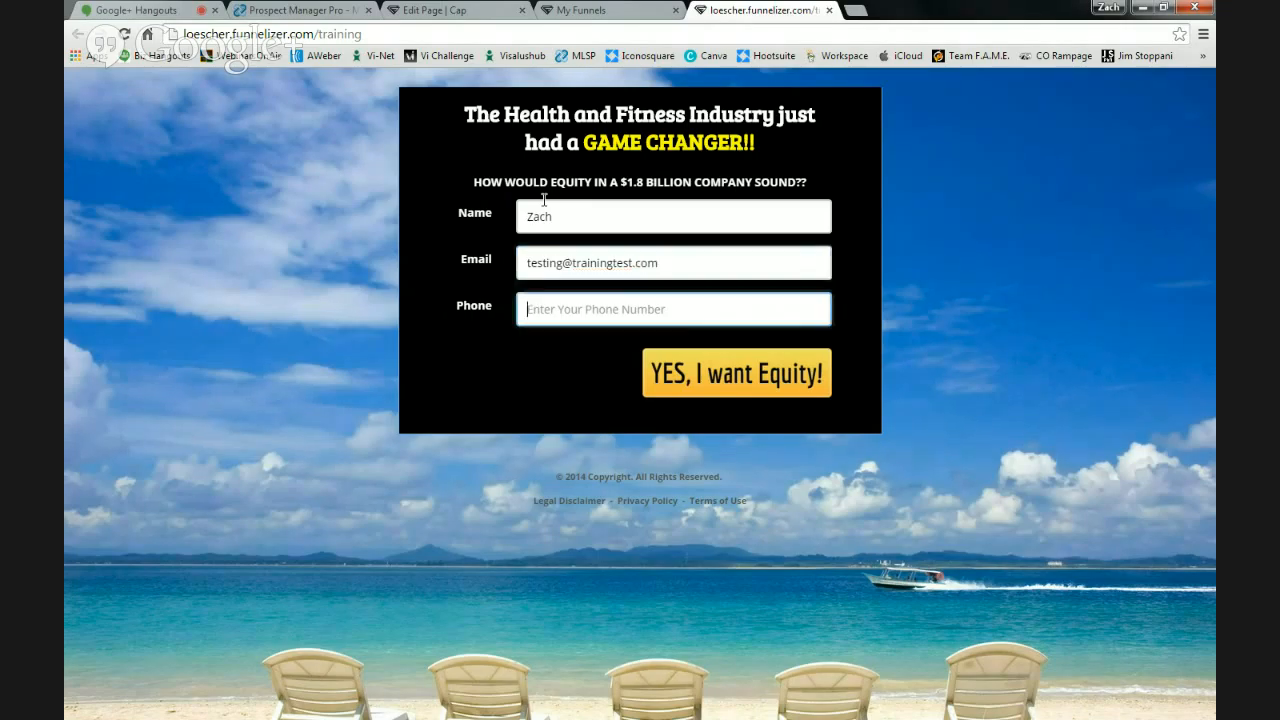
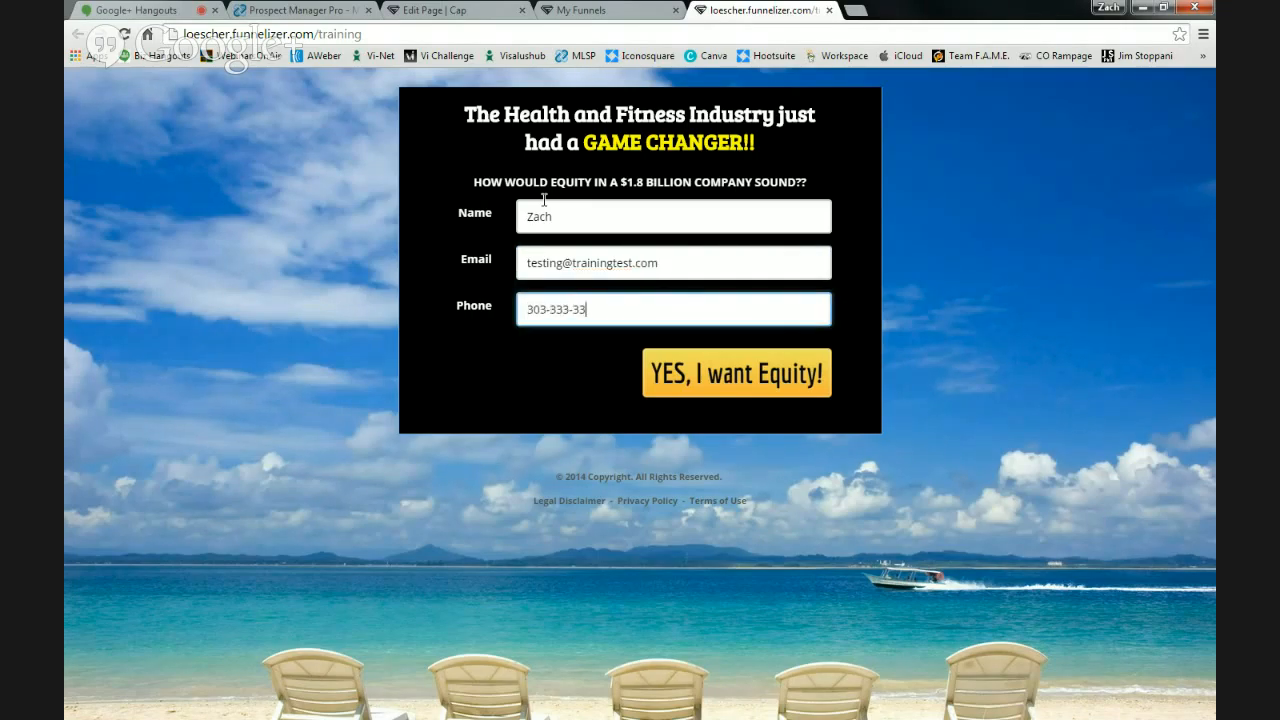
# - Submit the test opt-in and close the zloescher.com tab it redirects to
pyautogui.click(753, 376)
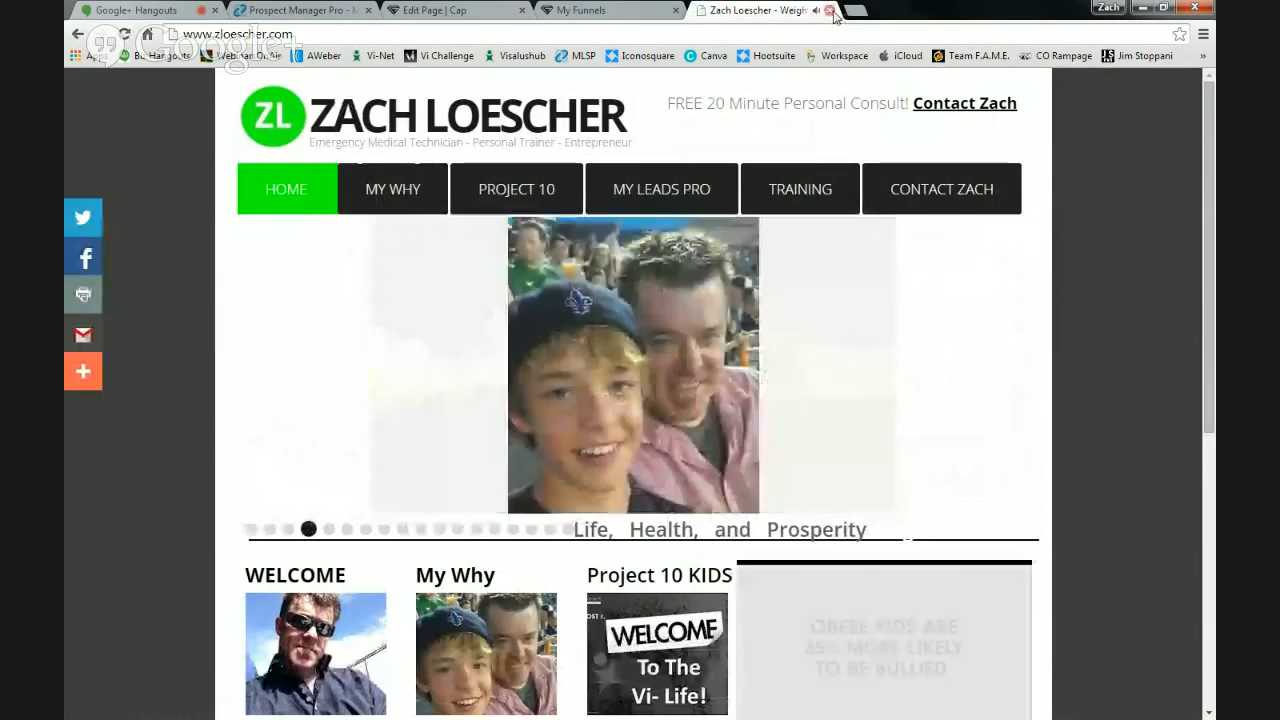
pyautogui.click(829, 10)
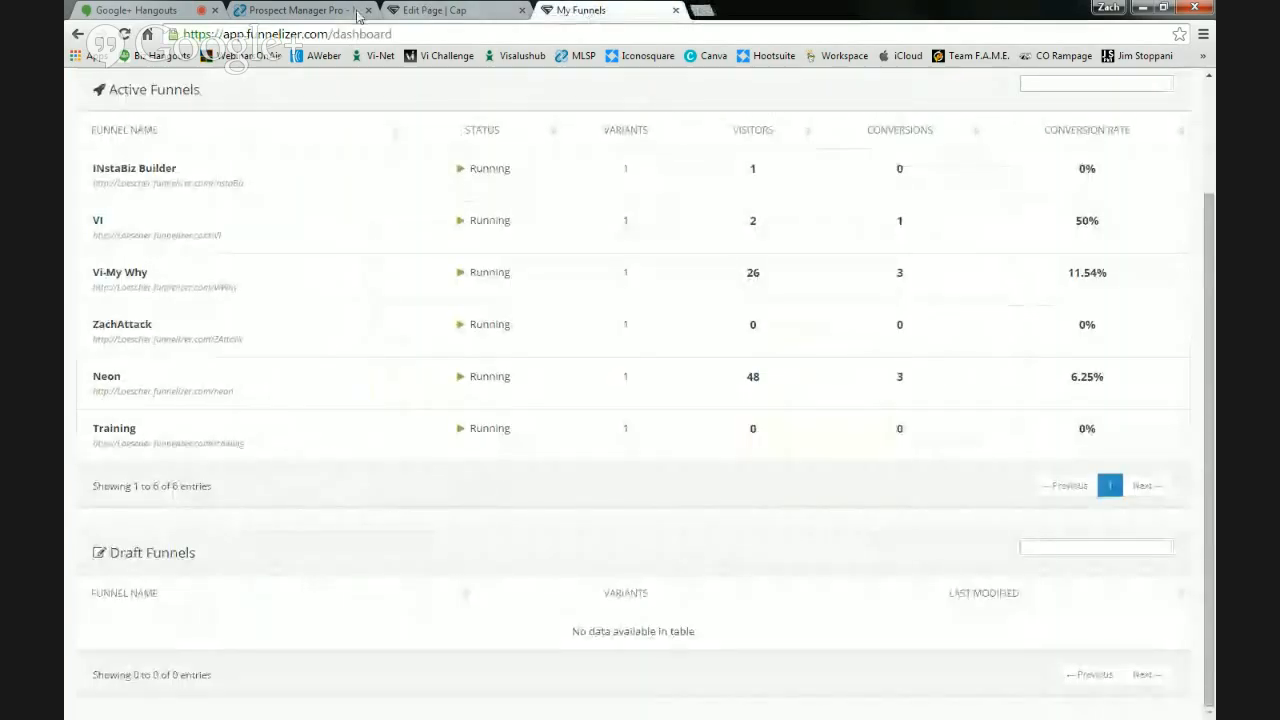
# - Reload the Prospect Manager Pro dashboard and open the newest prospect's record
pyautogui.click(310, 12)
pyautogui.click(123, 128)
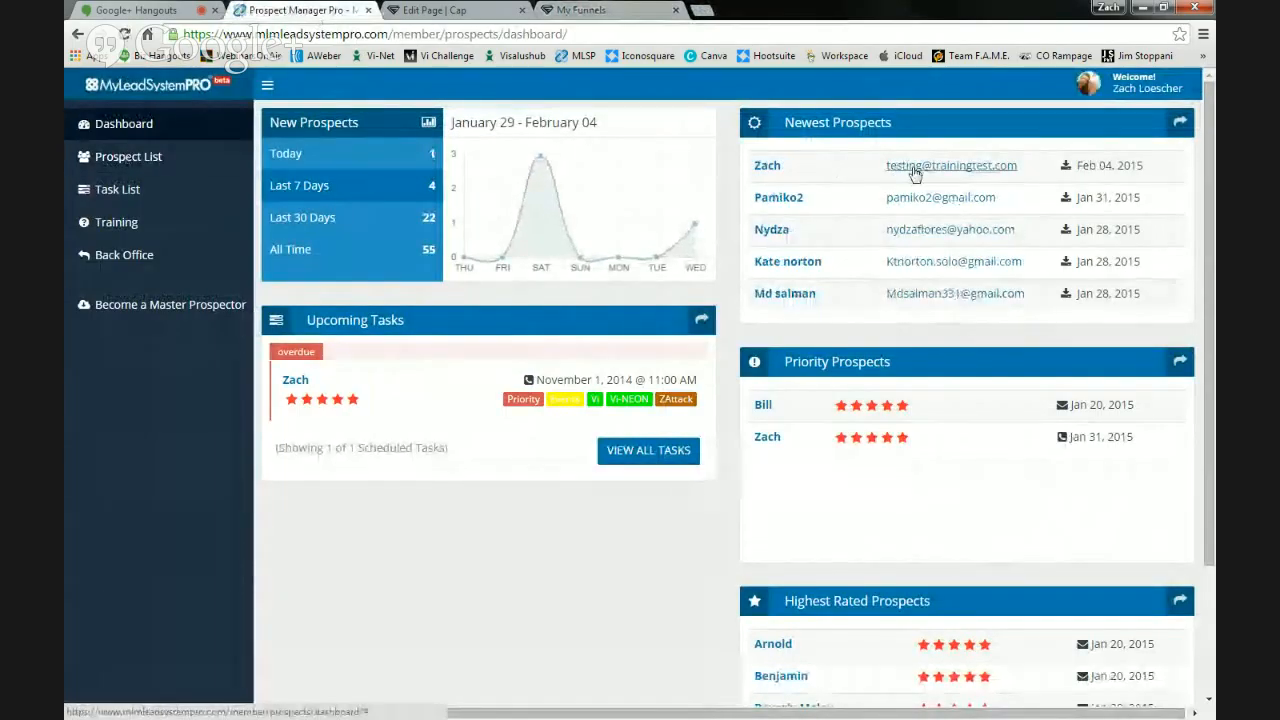
pyautogui.click(767, 168)
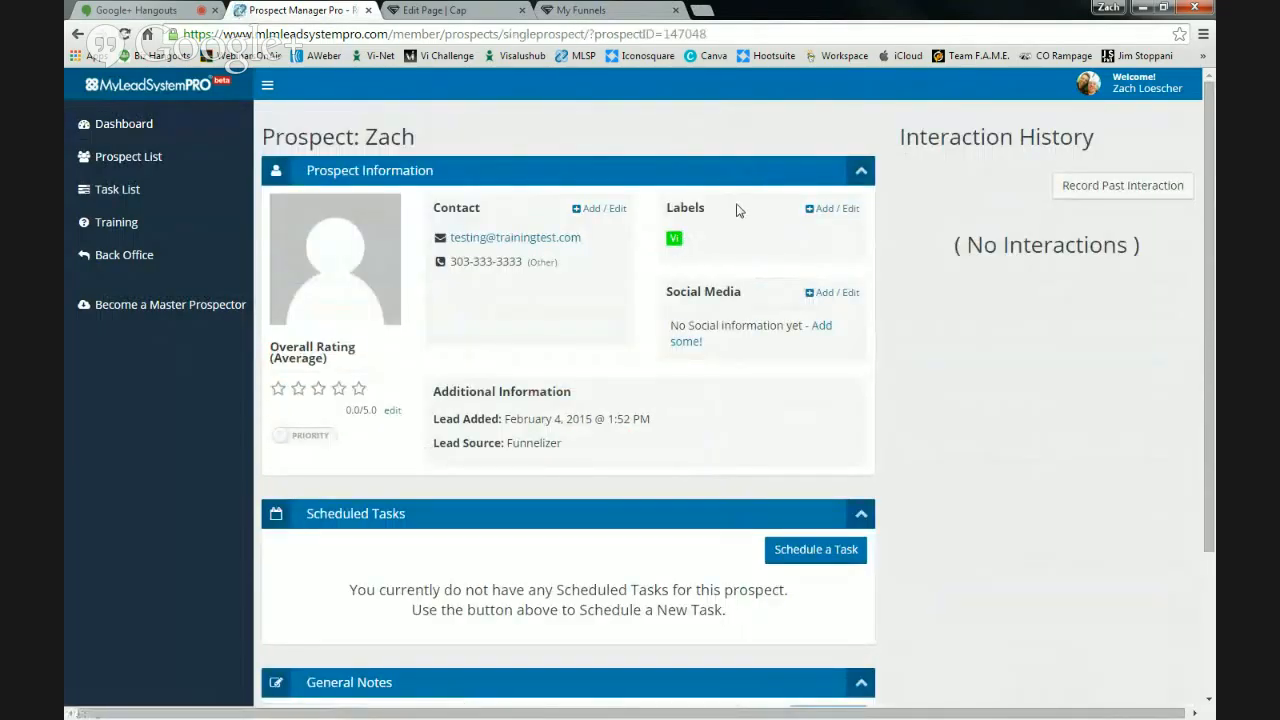
pyautogui.scroll(-1, 737, 210)
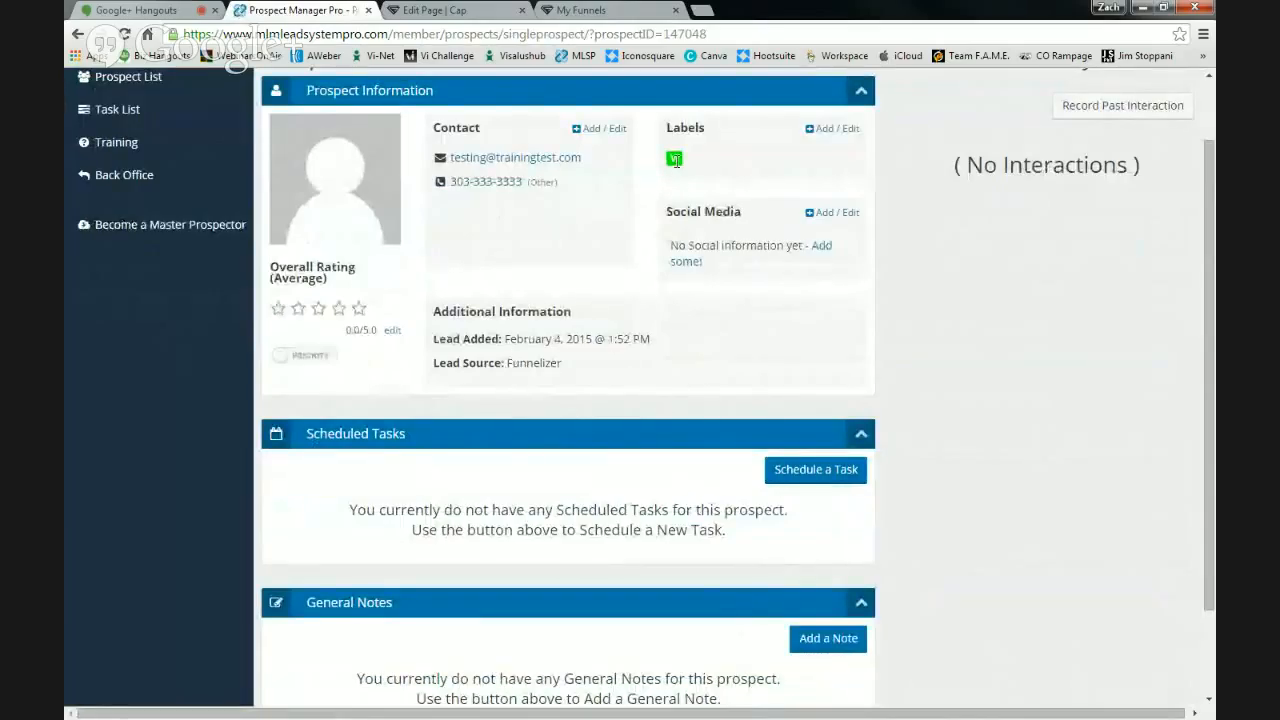
pyautogui.scroll(1, 628, 216)
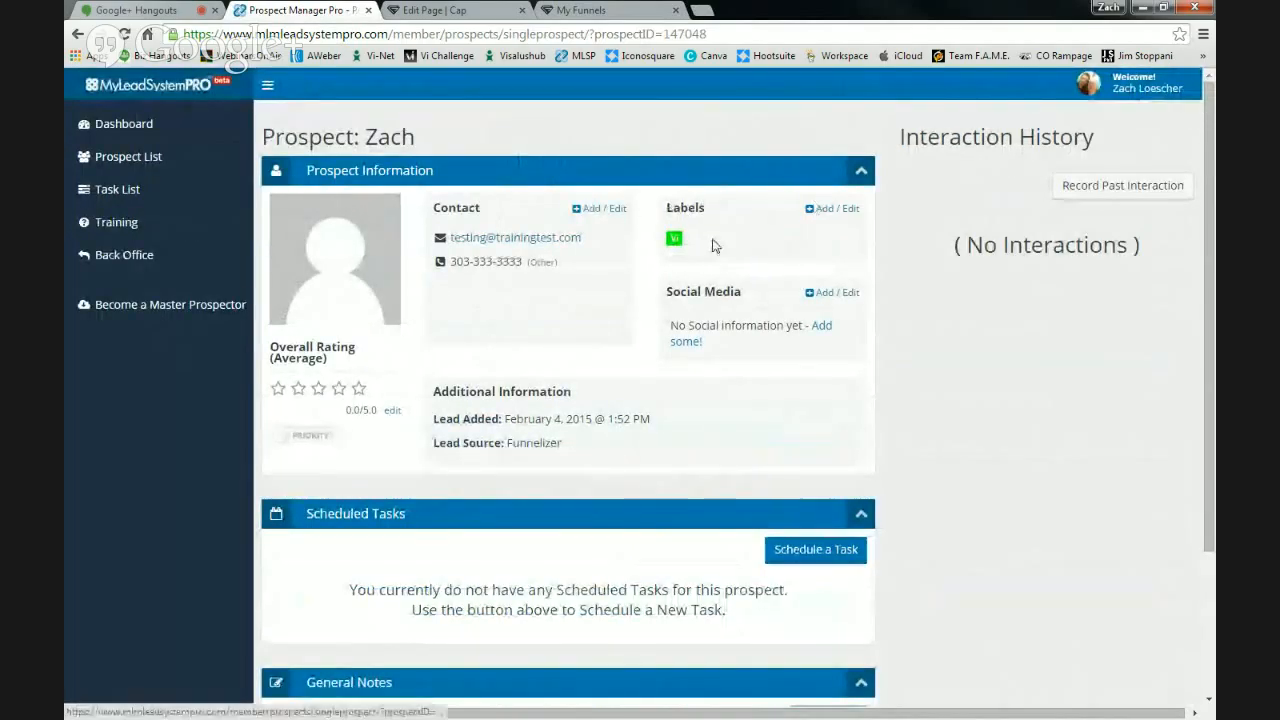
# - Assign the Married and Kids labels to the prospect and save the labels
pyautogui.click(832, 208)
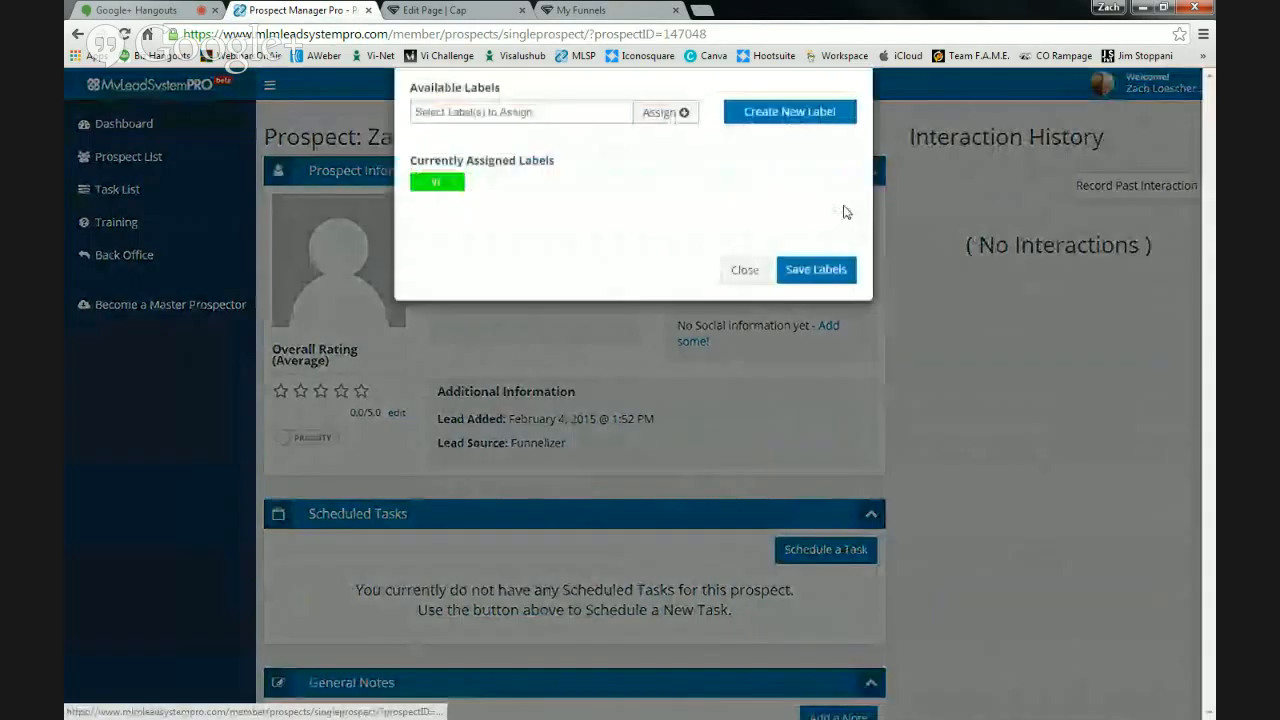
pyautogui.click(593, 181)
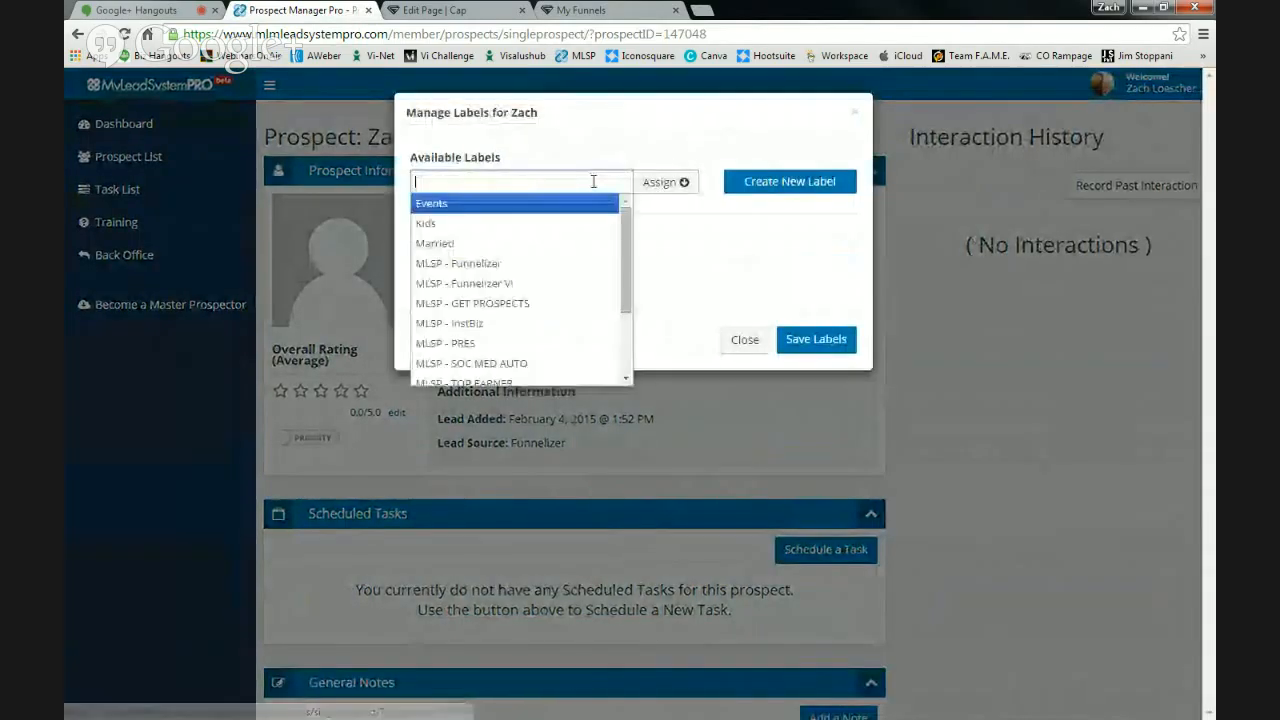
pyautogui.click(580, 245)
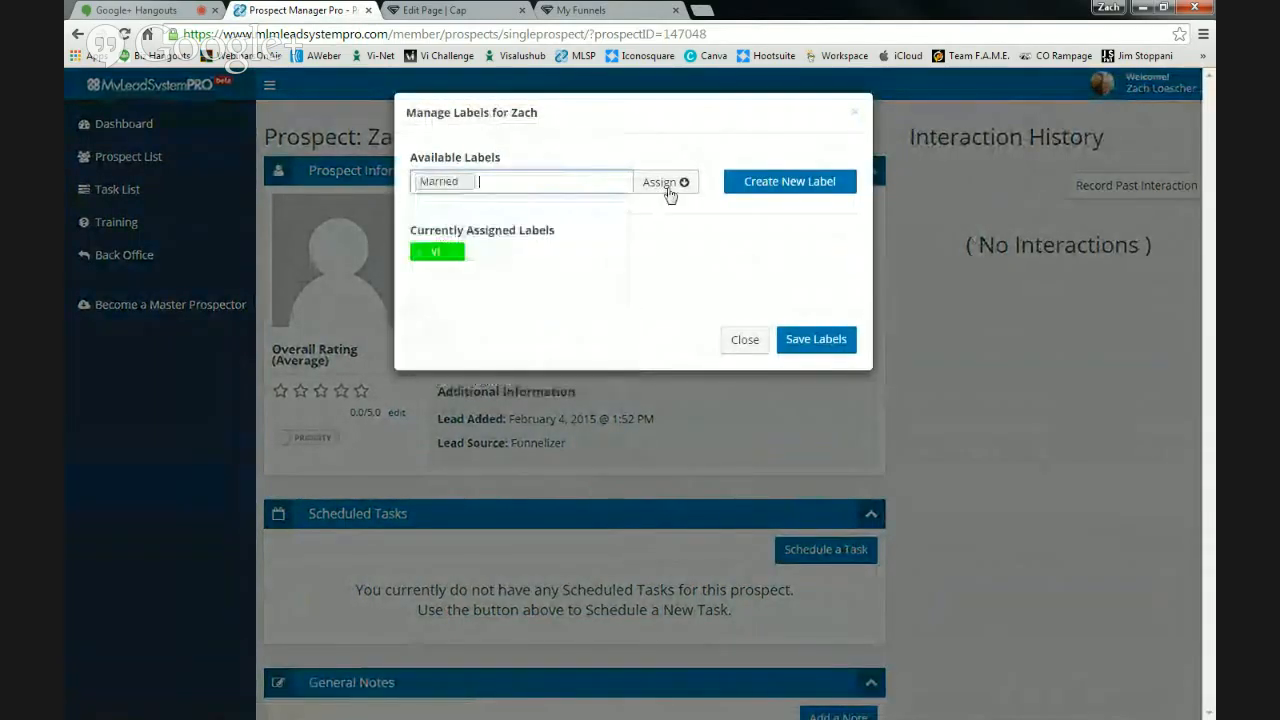
pyautogui.click(668, 186)
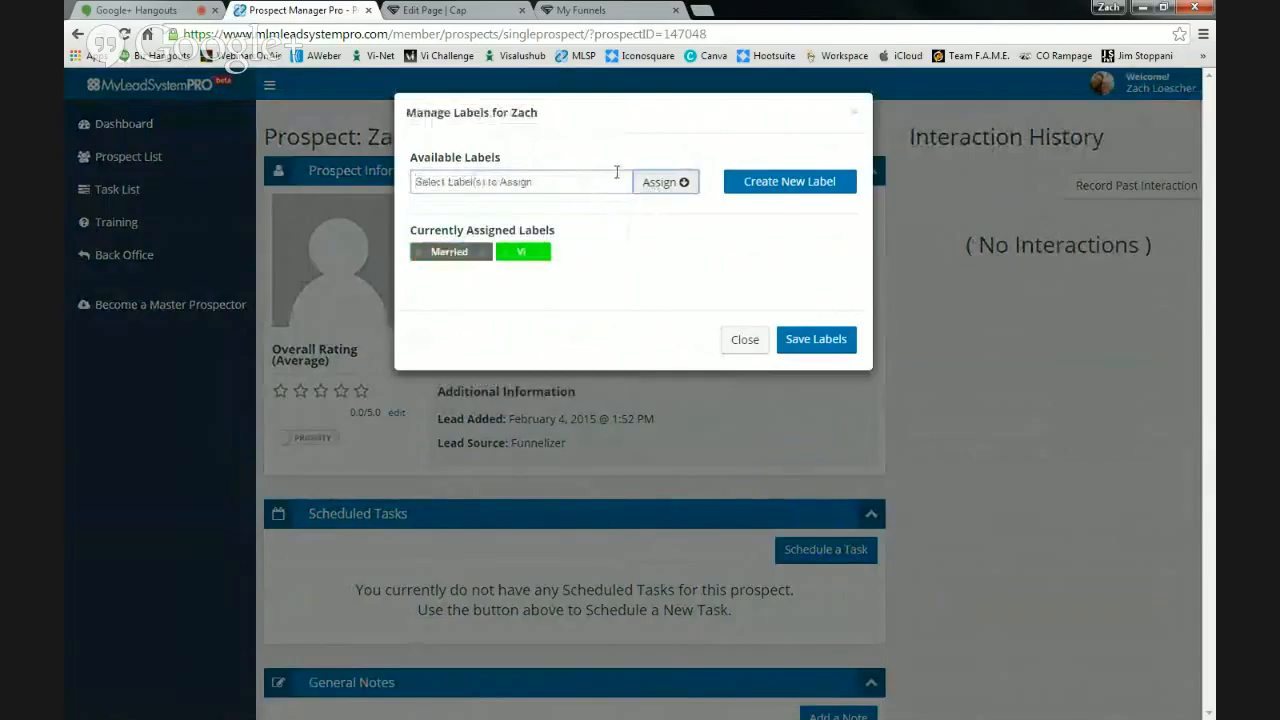
pyautogui.click(614, 178)
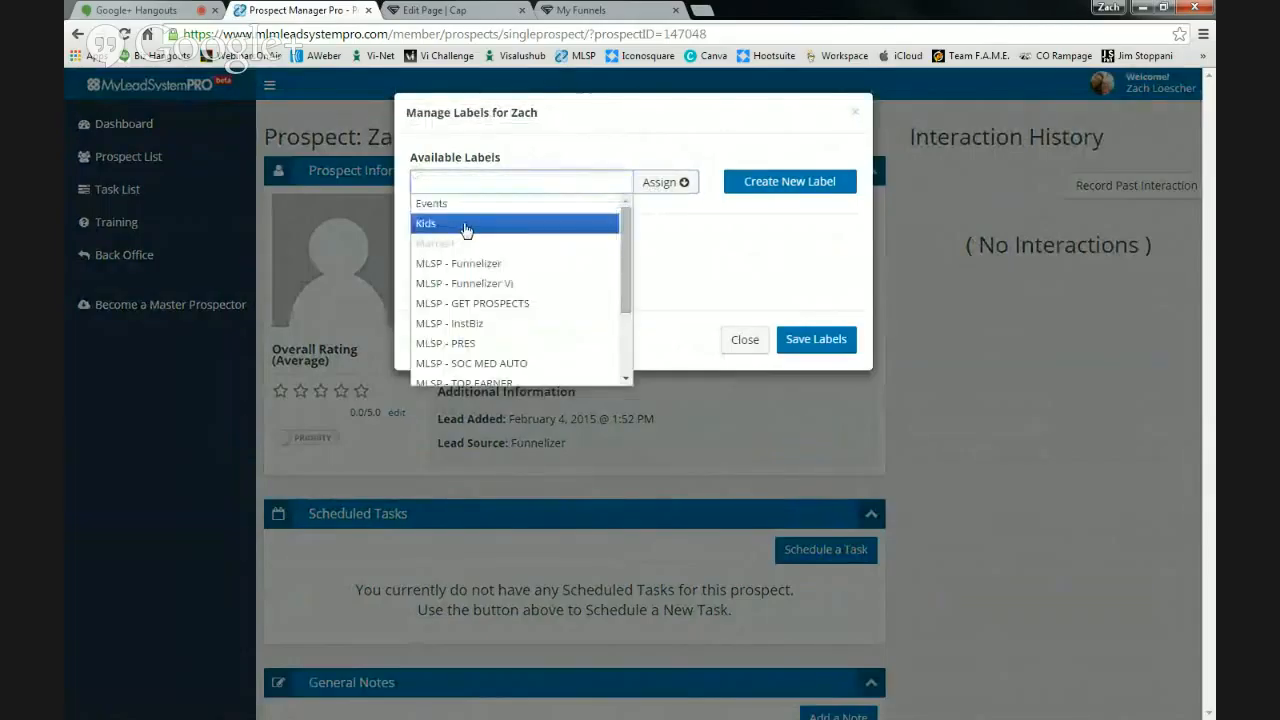
pyautogui.click(465, 225)
pyautogui.click(658, 183)
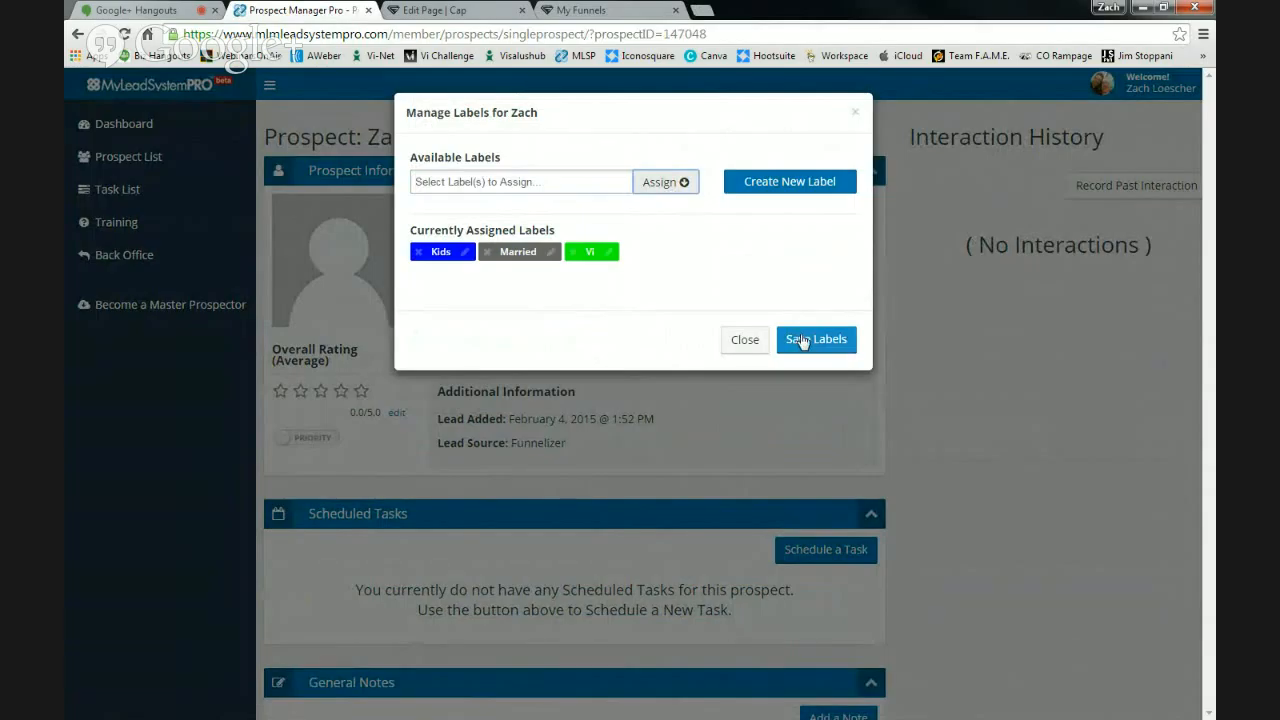
pyautogui.click(606, 184)
pyautogui.scroll(-2, 606, 269)
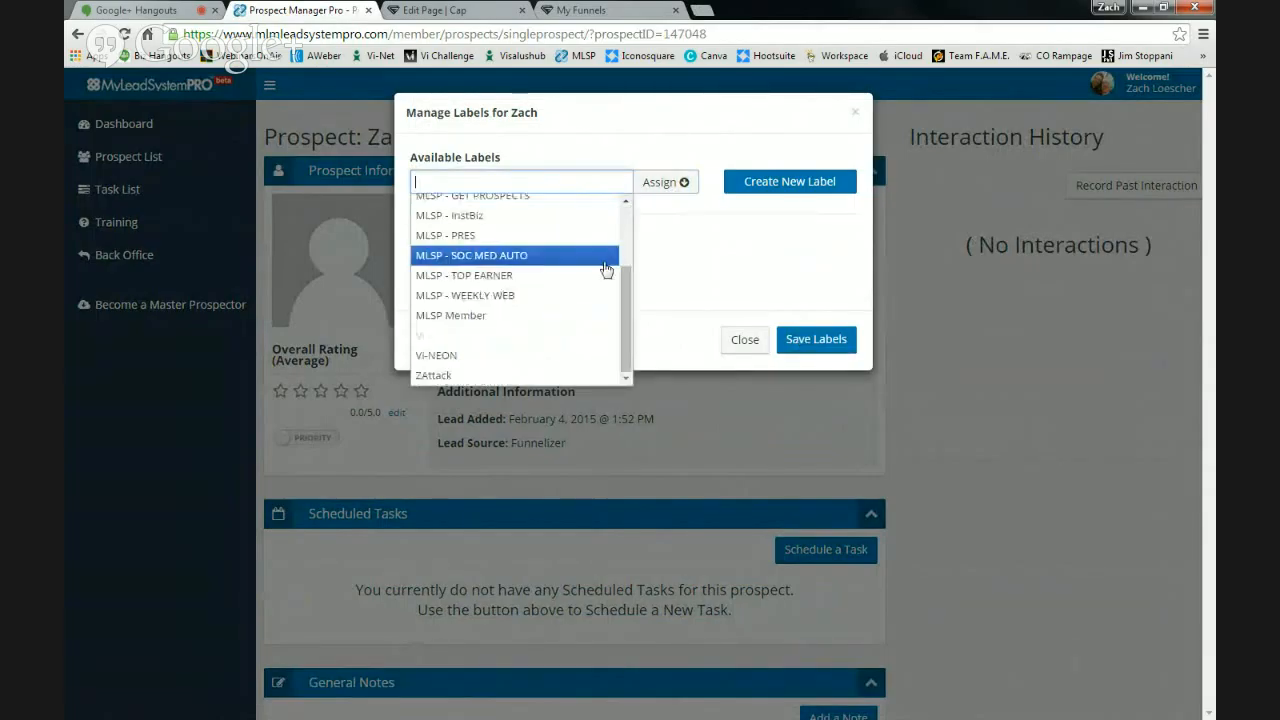
pyautogui.scroll(3, 606, 269)
pyautogui.click(828, 339)
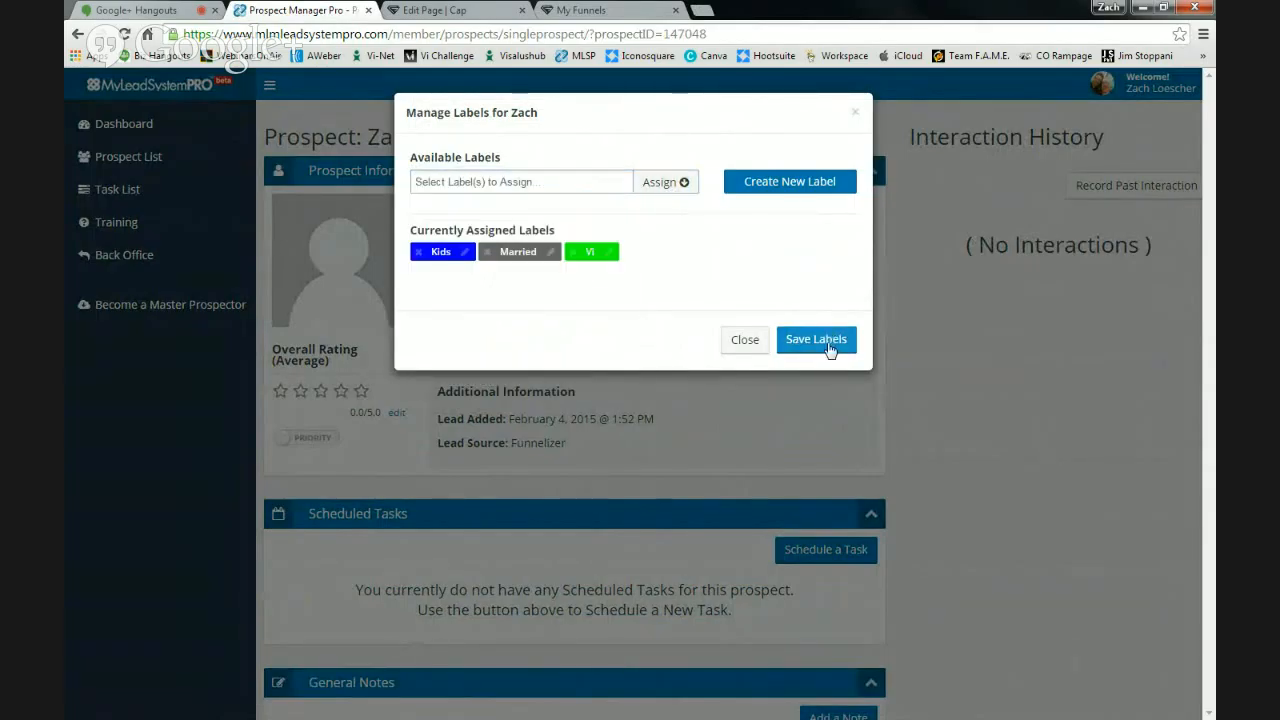
pyautogui.click(828, 341)
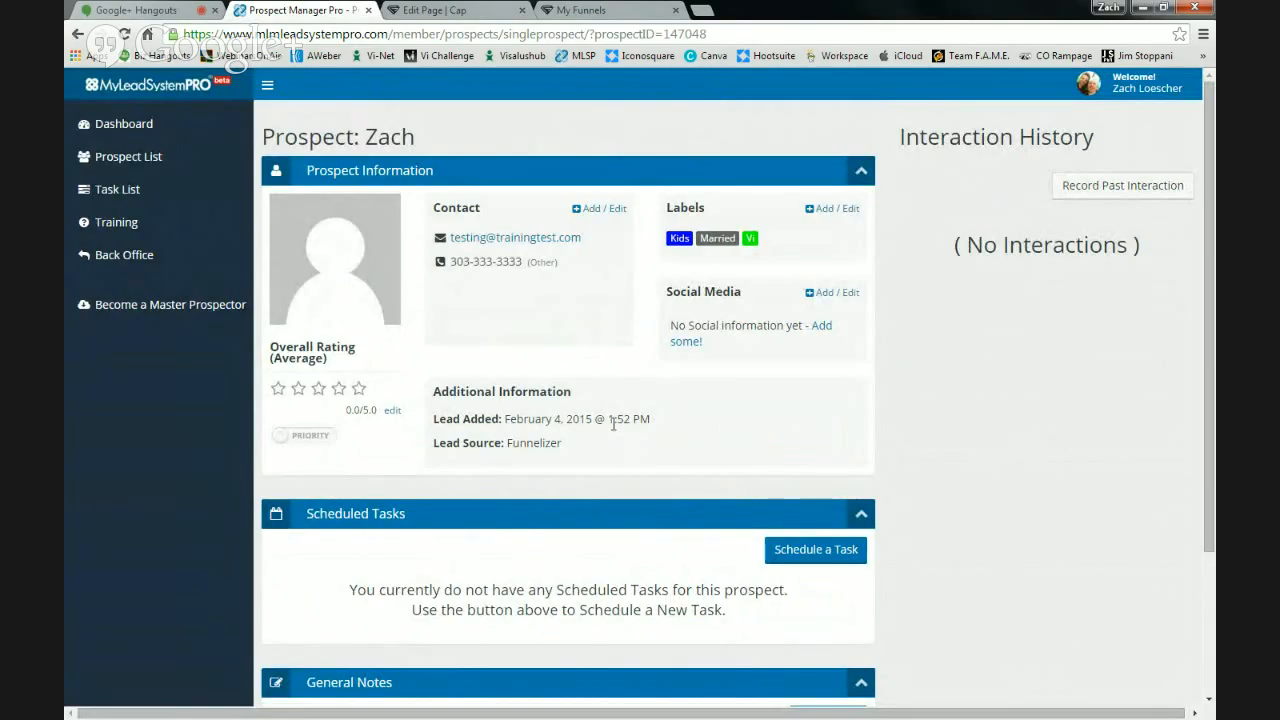
# - Save a general note on the prospect record stating his wife's name
pyautogui.scroll(-3, 613, 424)
pyautogui.click(835, 530)
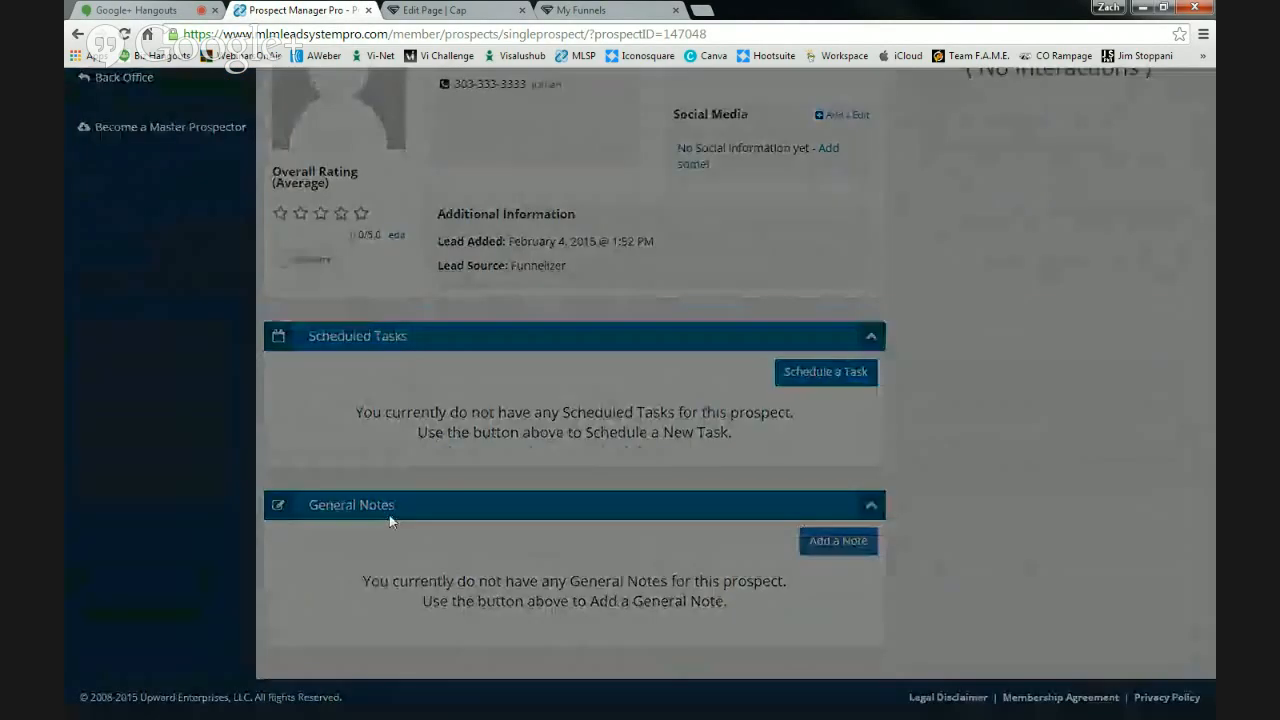
pyautogui.click(495, 310)
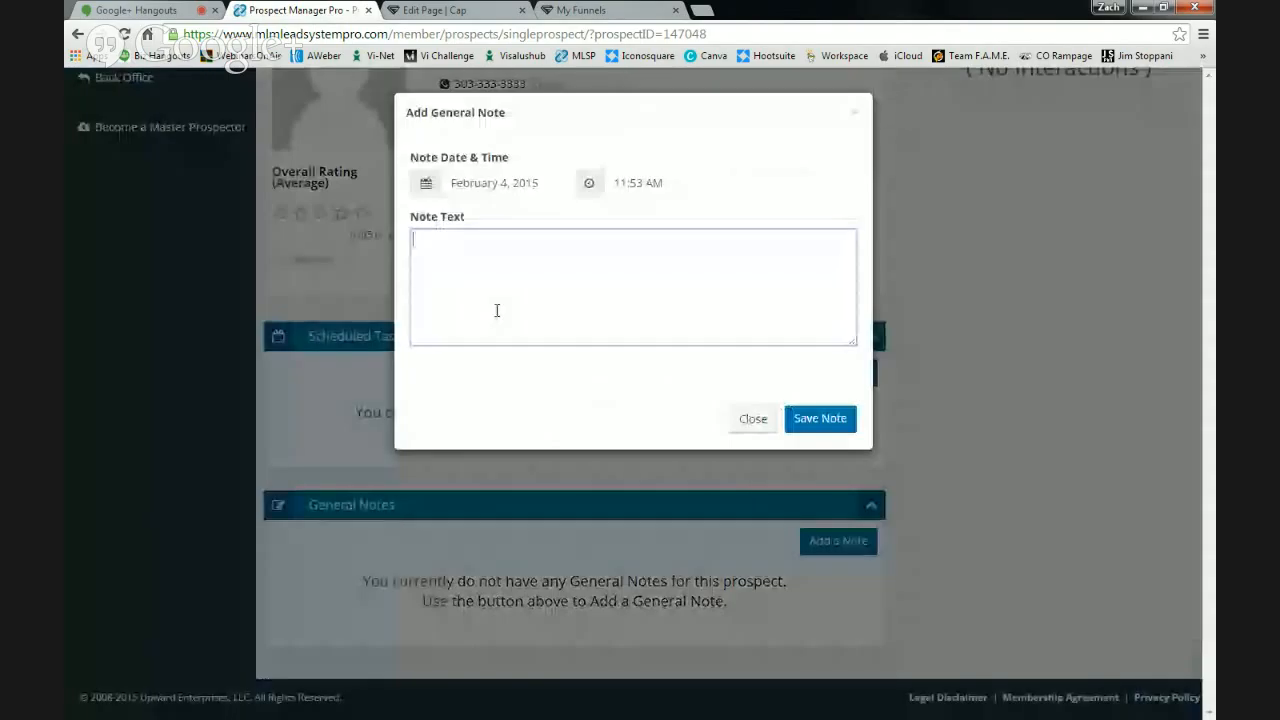
pyautogui.write('wife ')
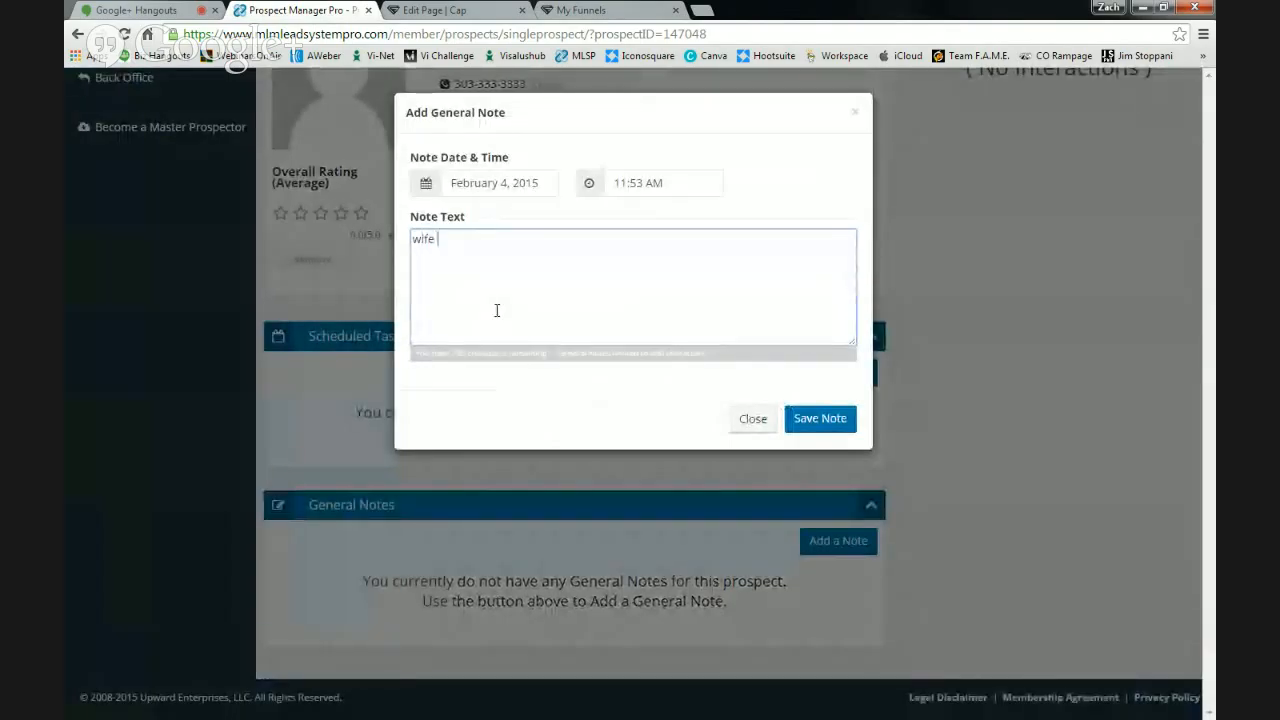
pyautogui.write('- jenny')
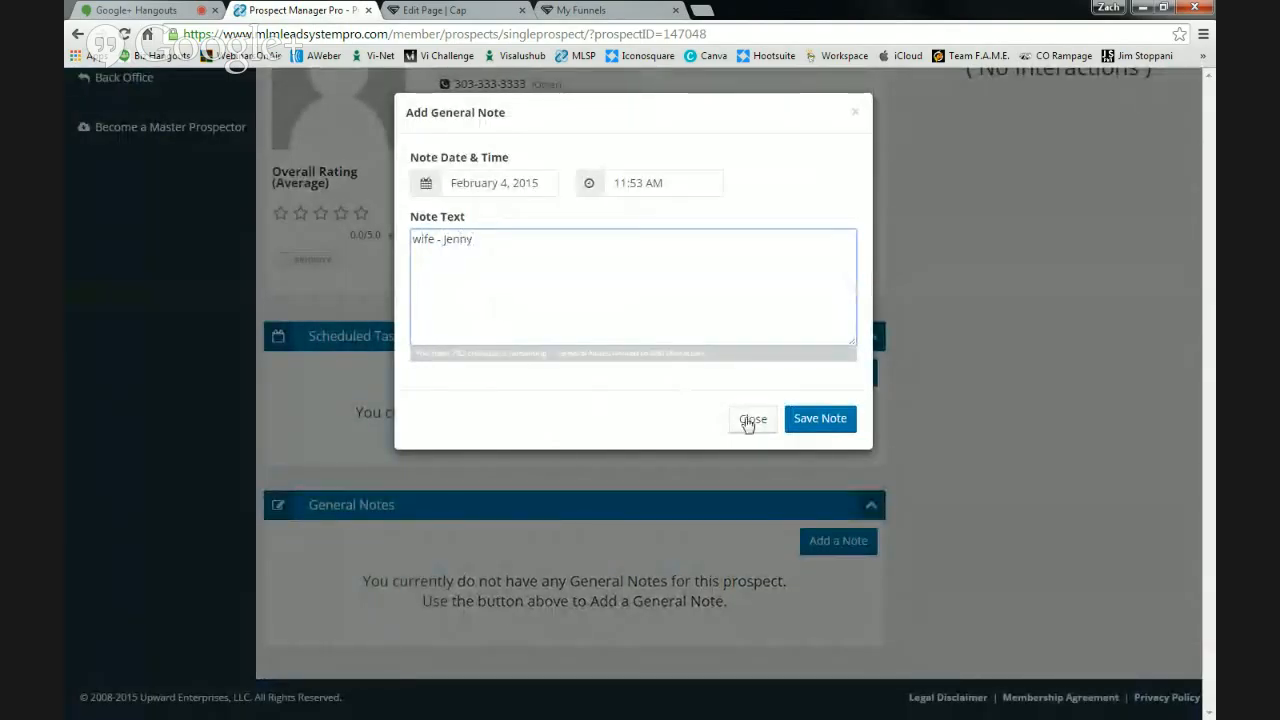
pyautogui.click(820, 418)
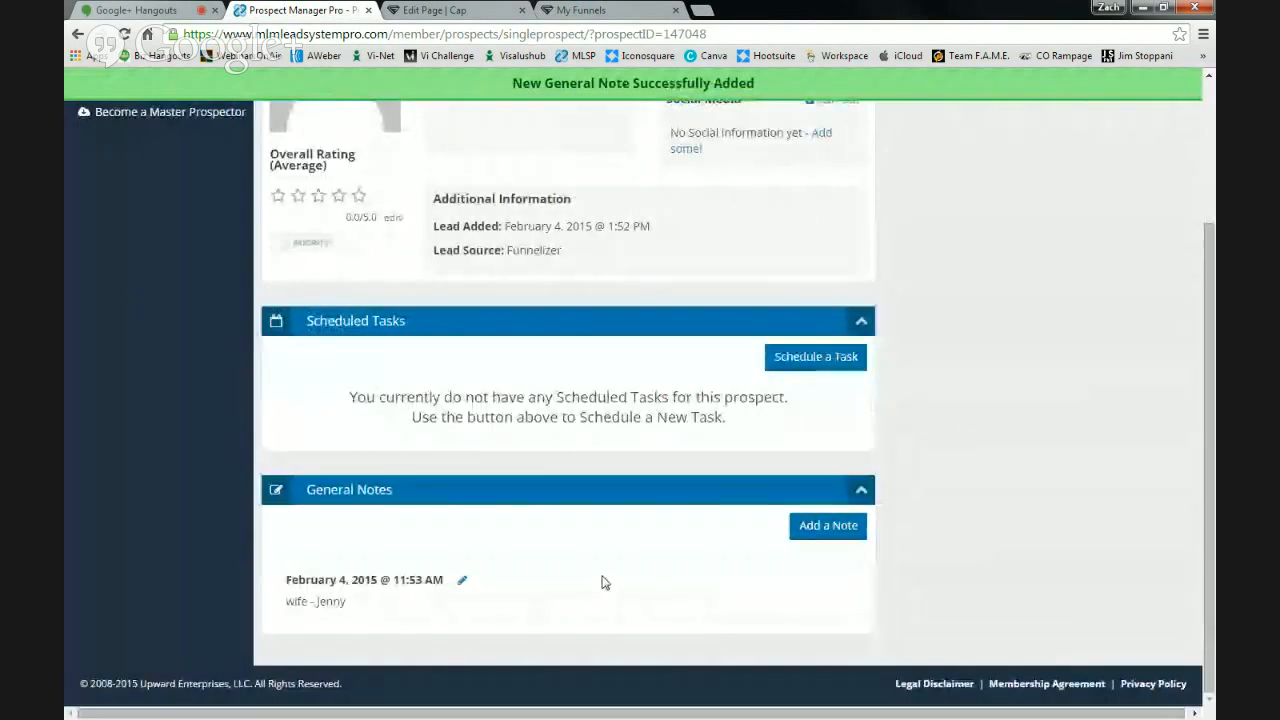
pyautogui.scroll(2, 630, 418)
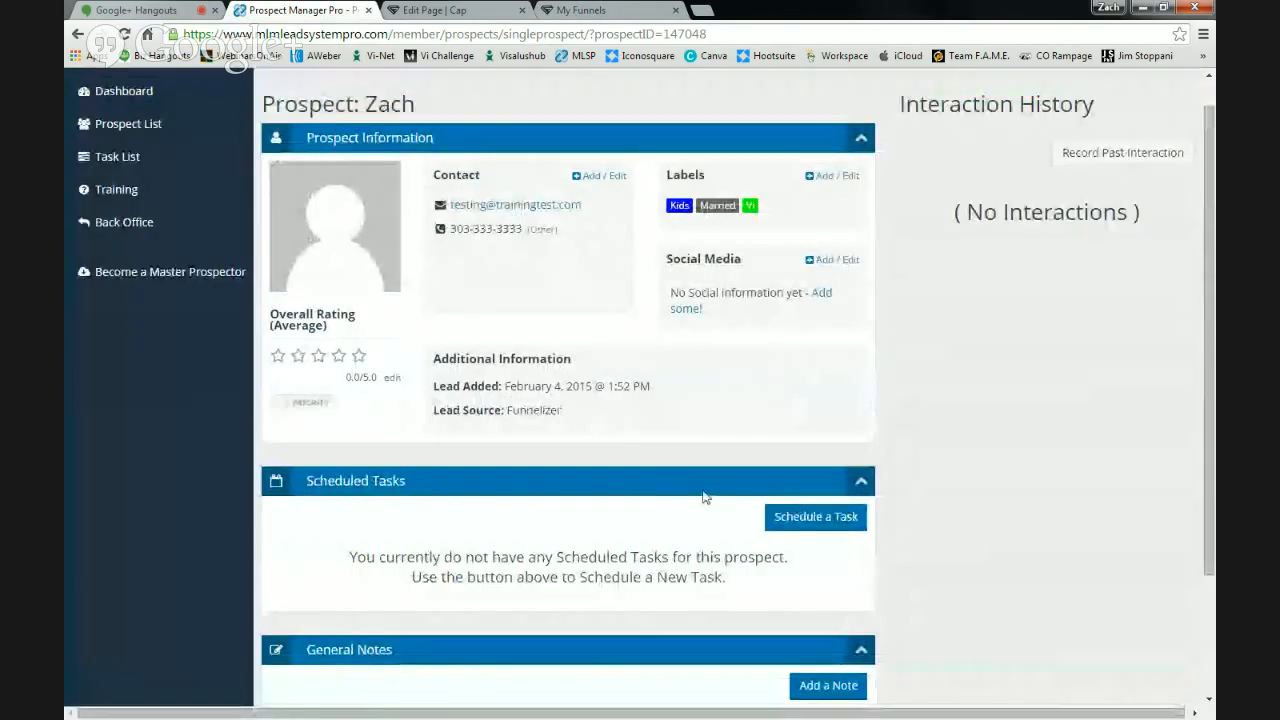
# - Schedule a 'Call prospect' phone task due February 6, 2015 at 02:00 PM
pyautogui.click(798, 527)
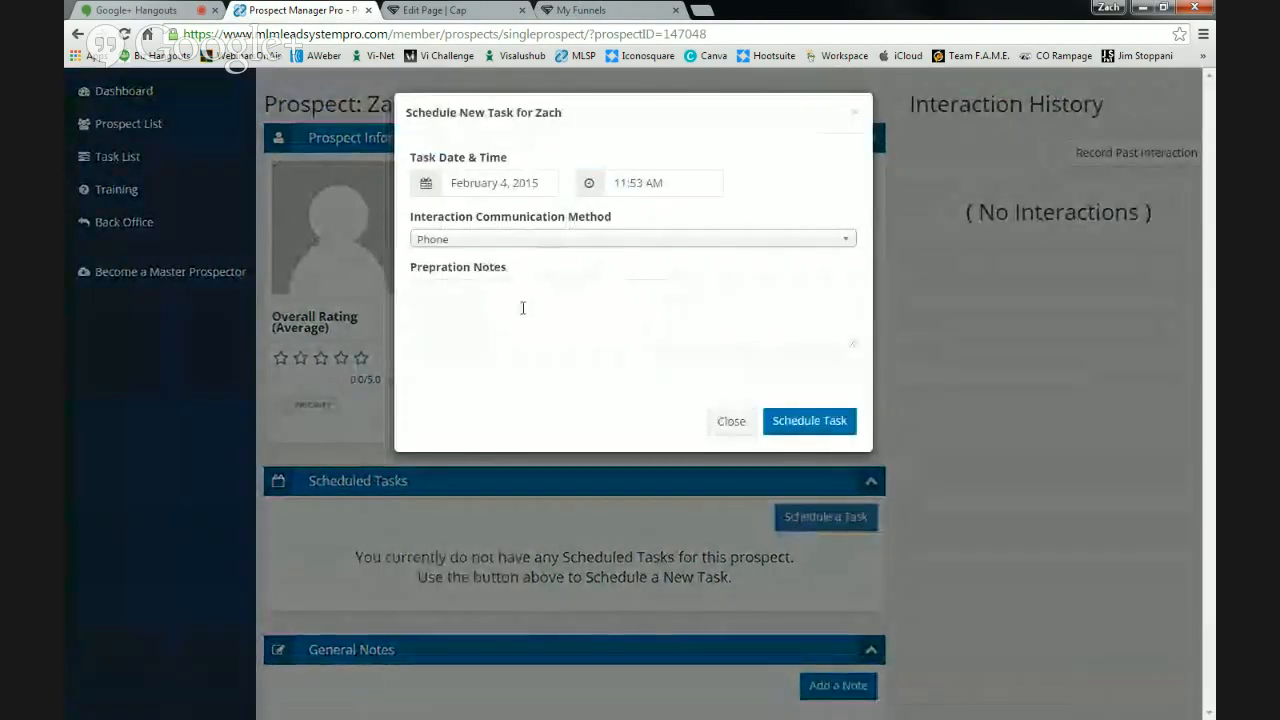
pyautogui.click(526, 184)
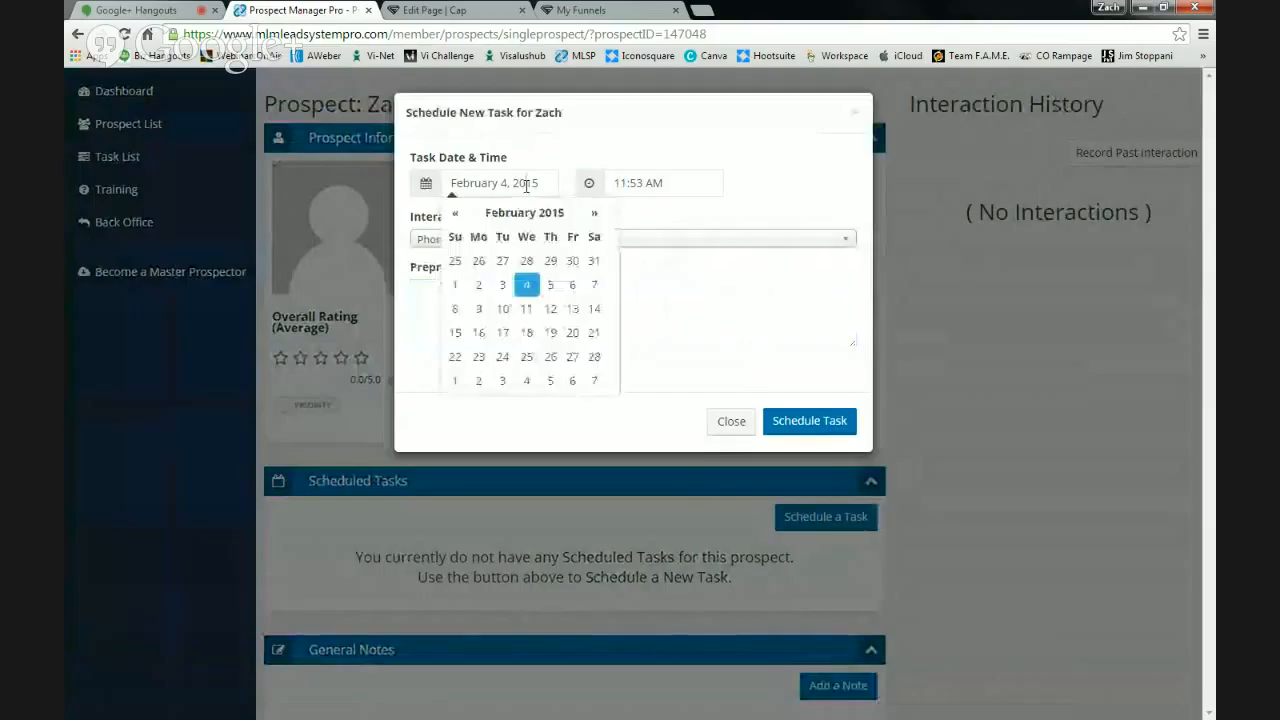
pyautogui.click(572, 285)
pyautogui.click(648, 183)
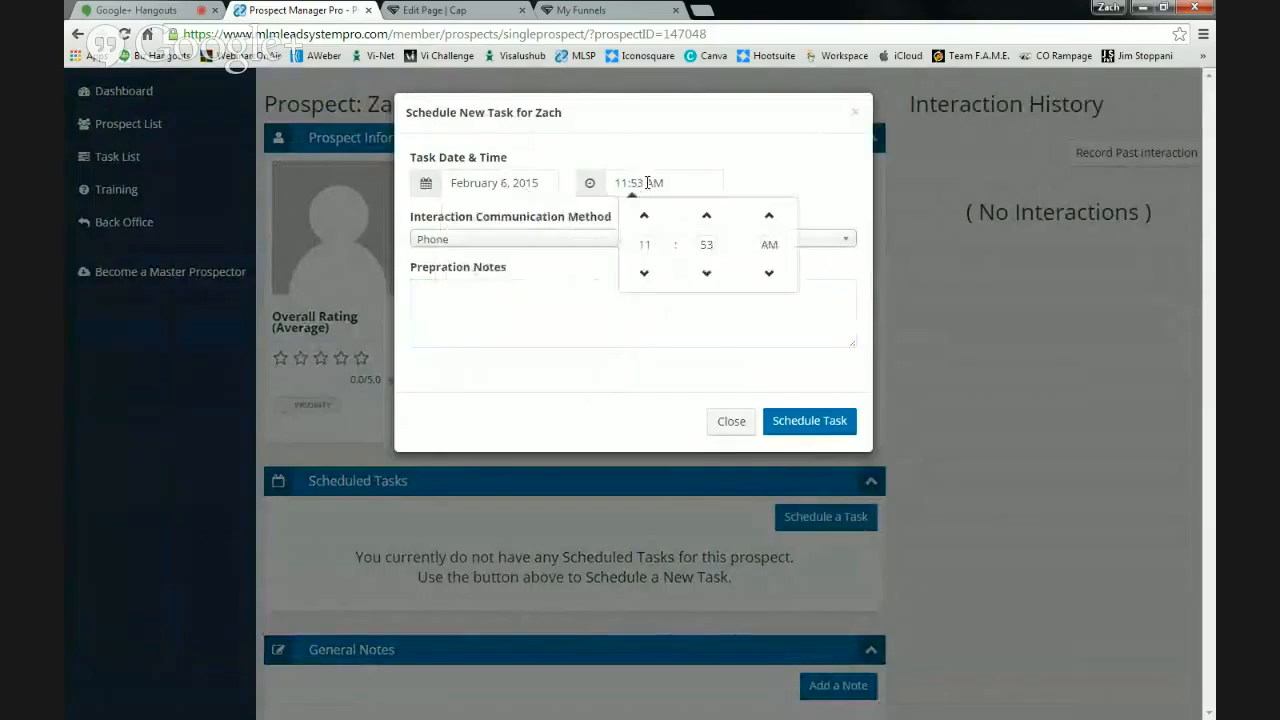
pyautogui.click(645, 217)
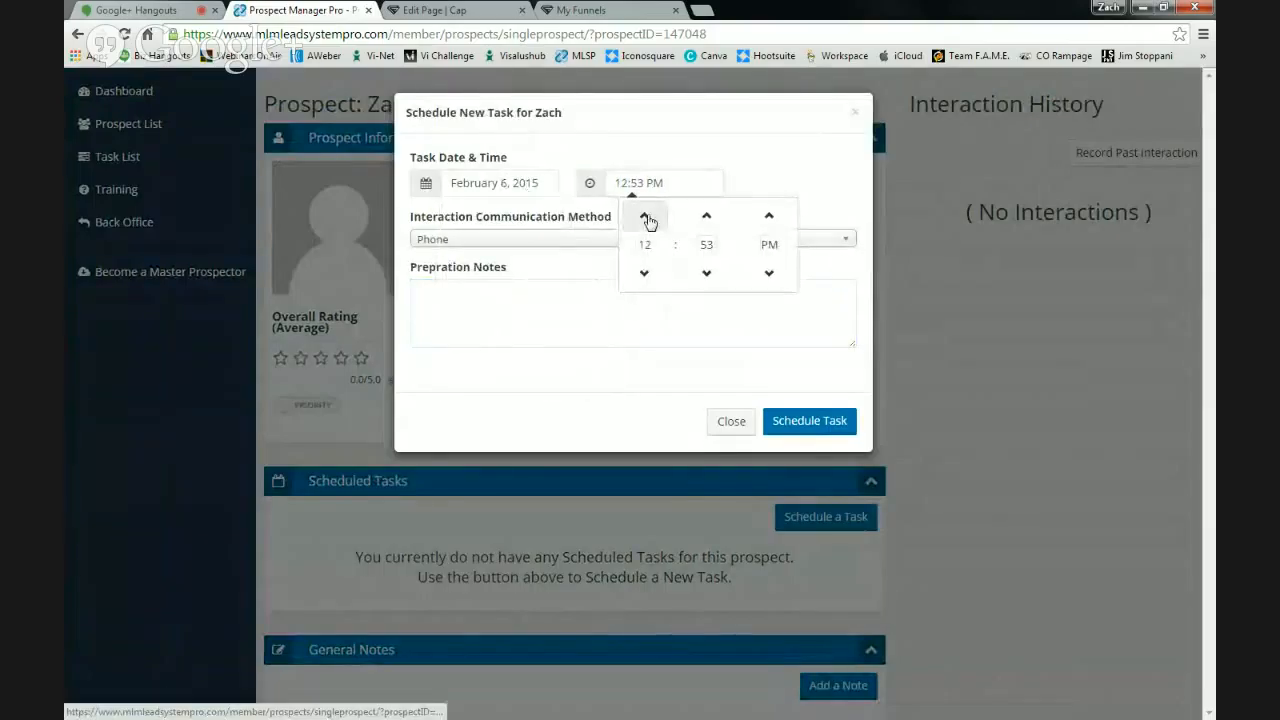
pyautogui.click(706, 218)
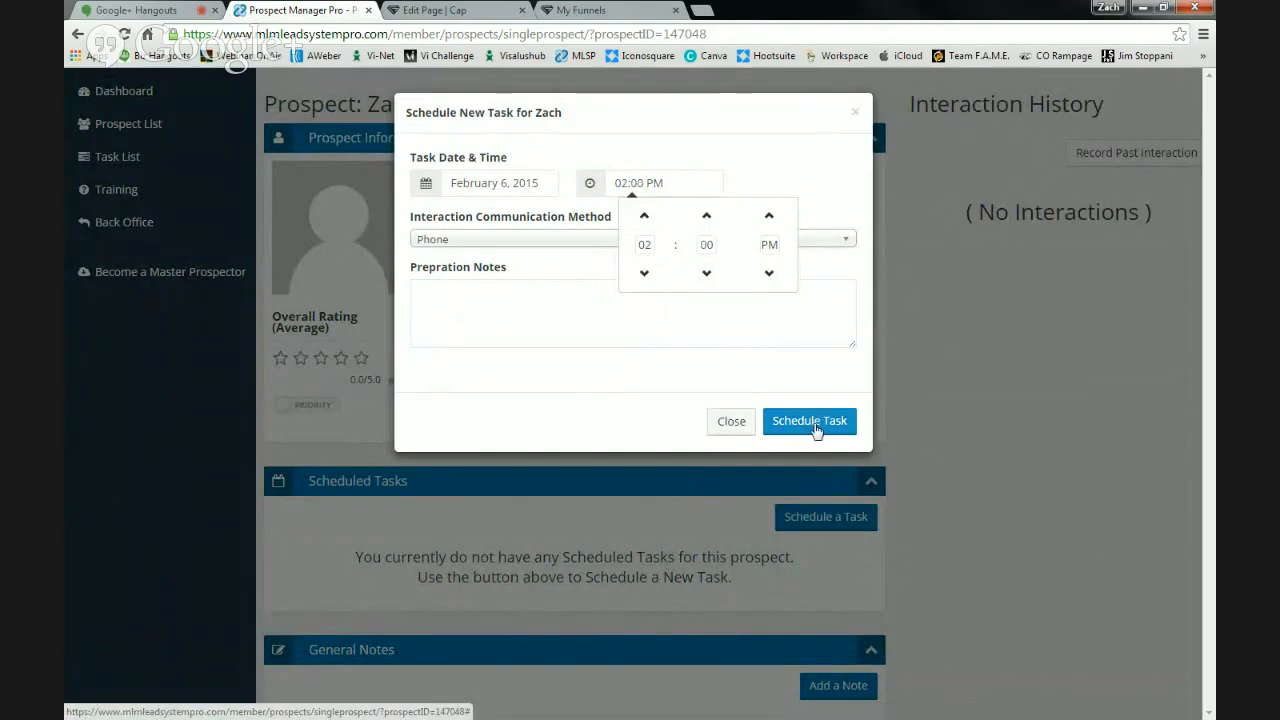
pyautogui.click(382, 451)
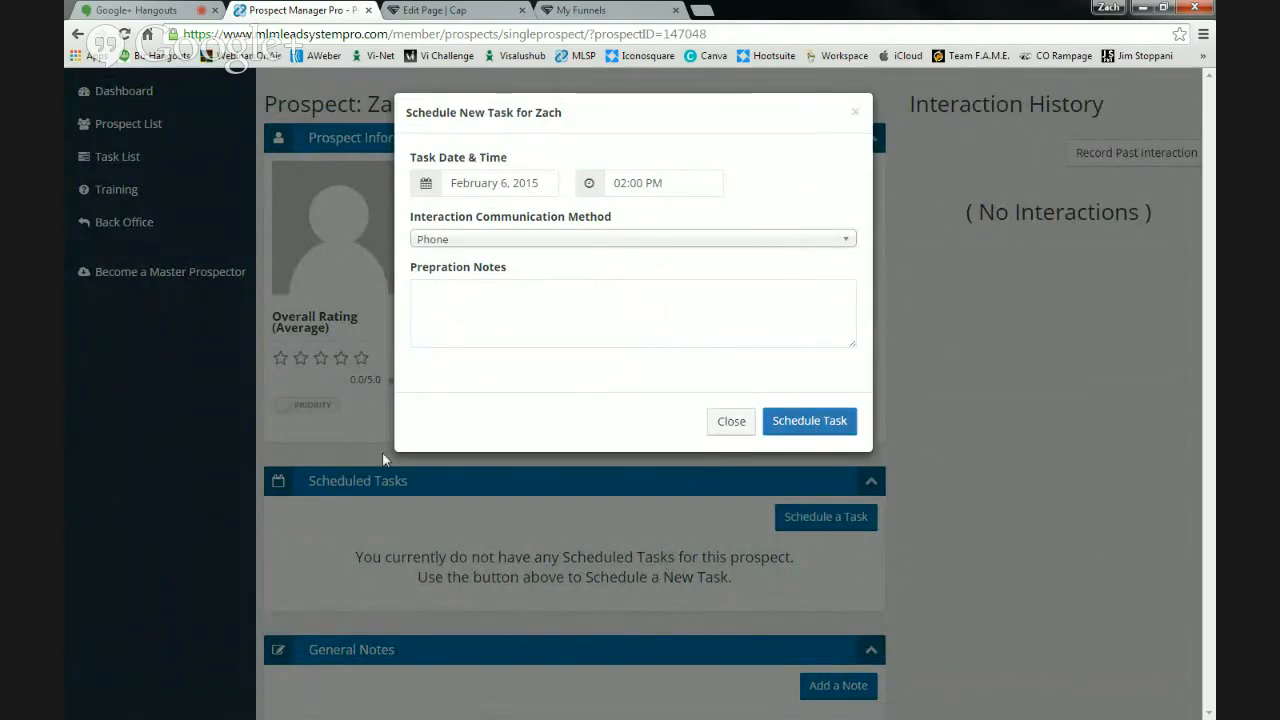
pyautogui.scroll(-1, 539, 531)
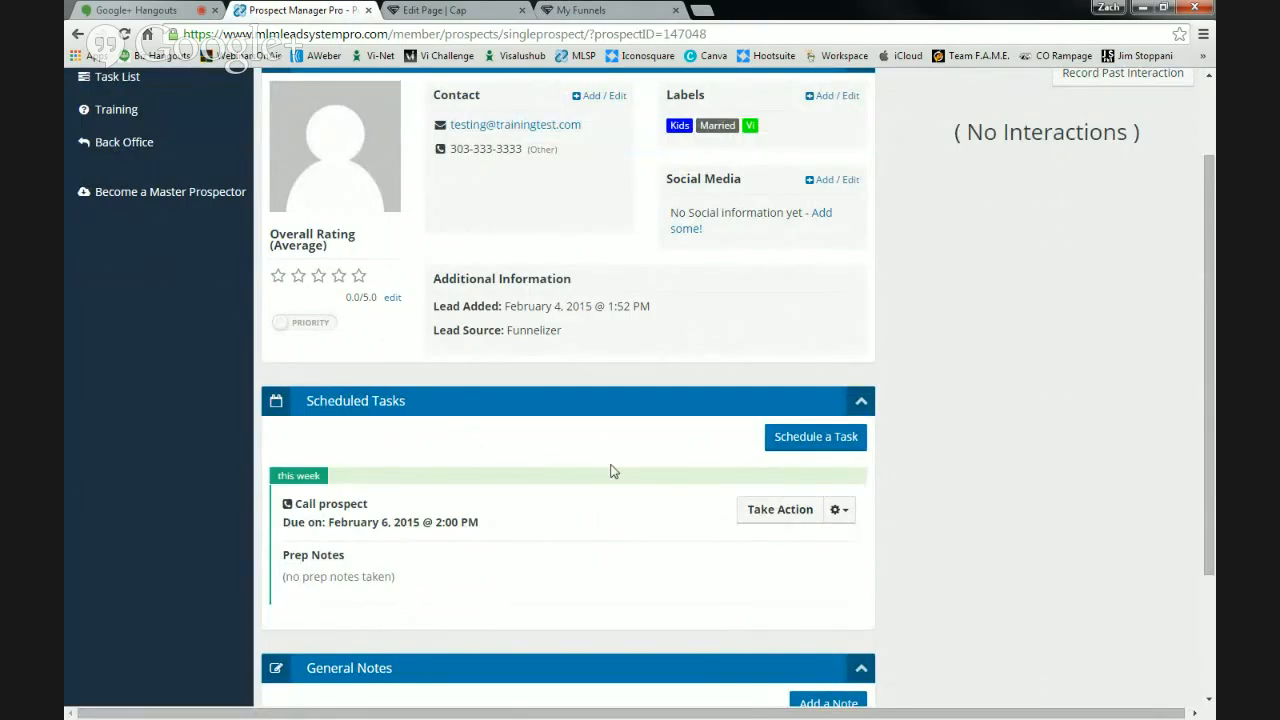
# - Start an email to the prospect using the '[MLSP] VOICEMAIL - 1st Voicemail' template
pyautogui.scroll(1, 613, 471)
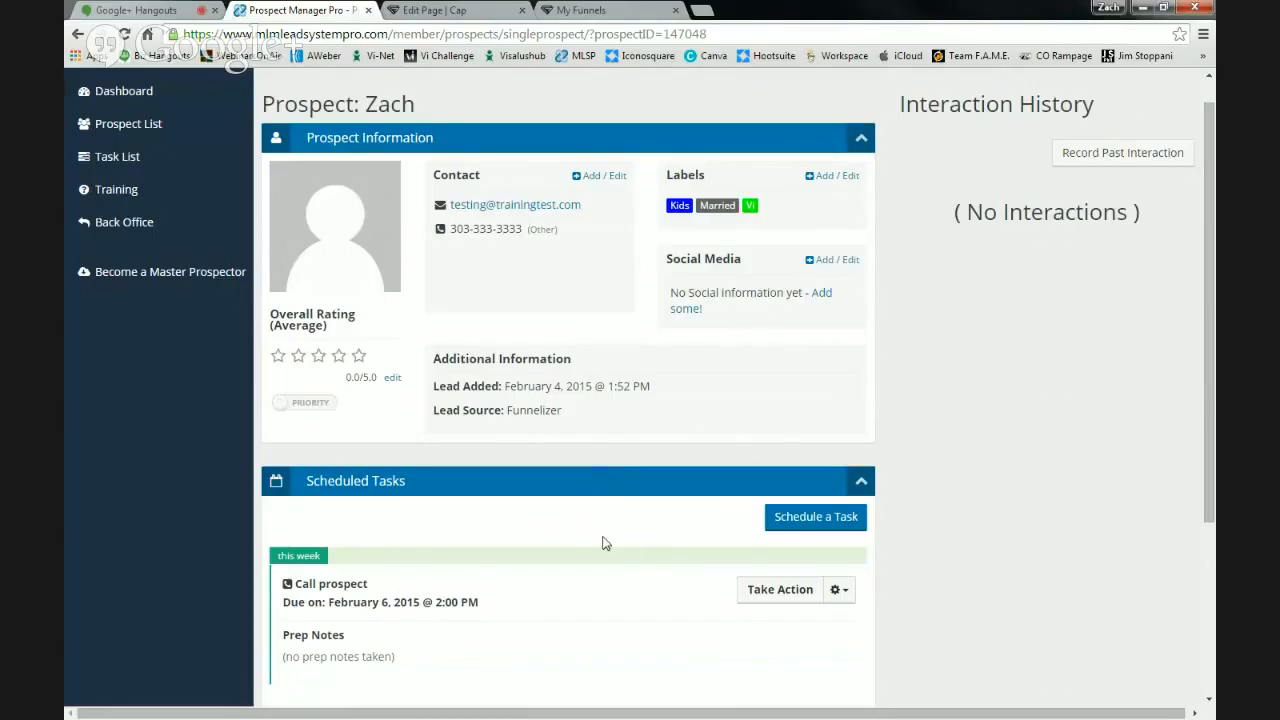
pyautogui.click(473, 212)
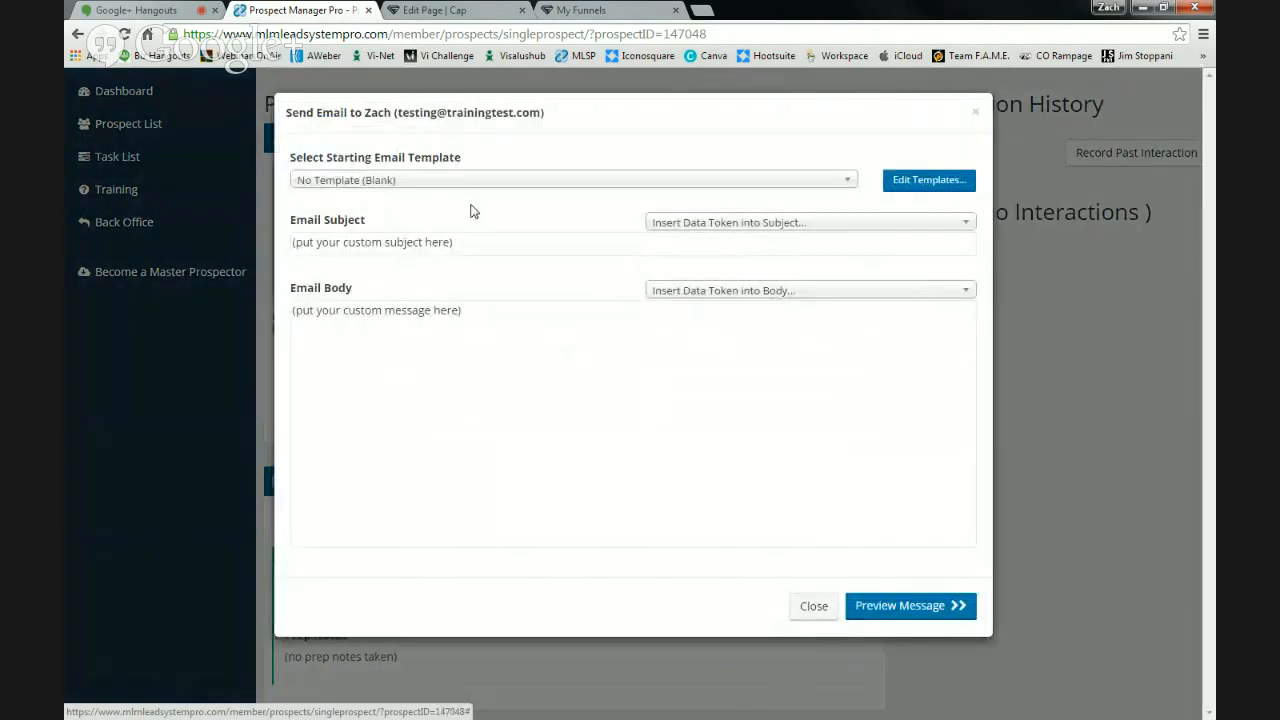
pyautogui.click(473, 180)
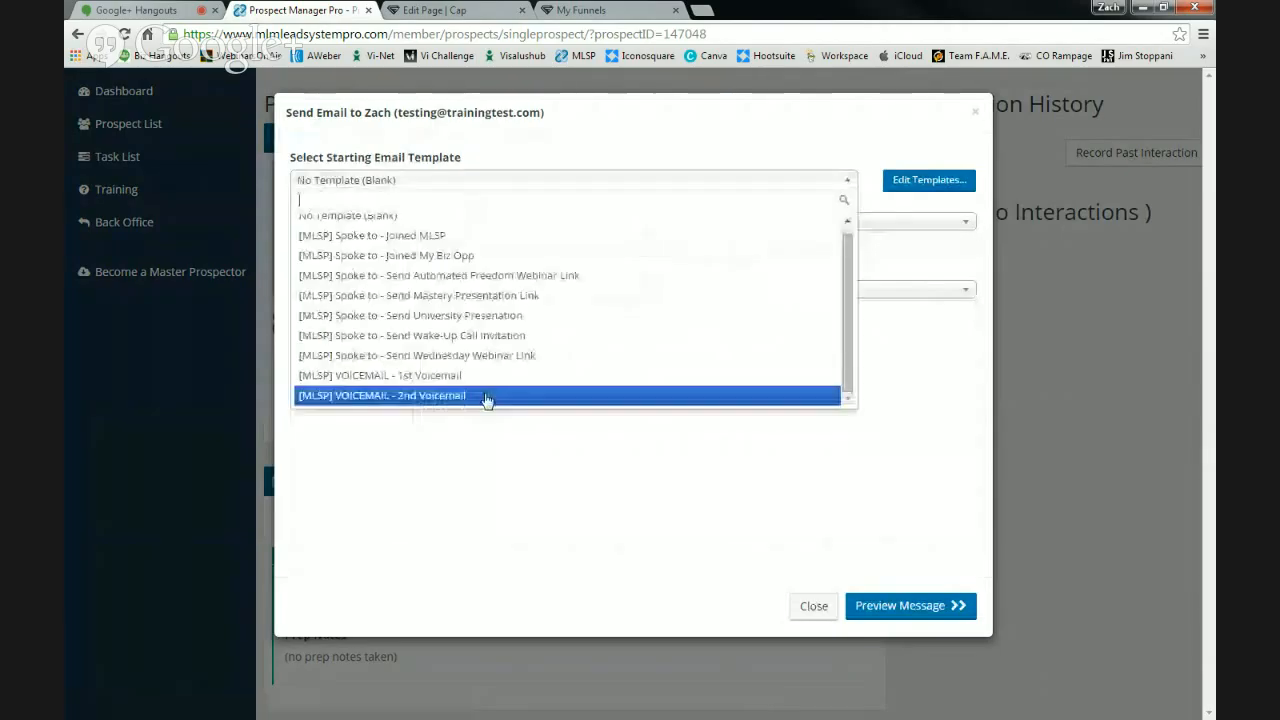
pyautogui.click(486, 403)
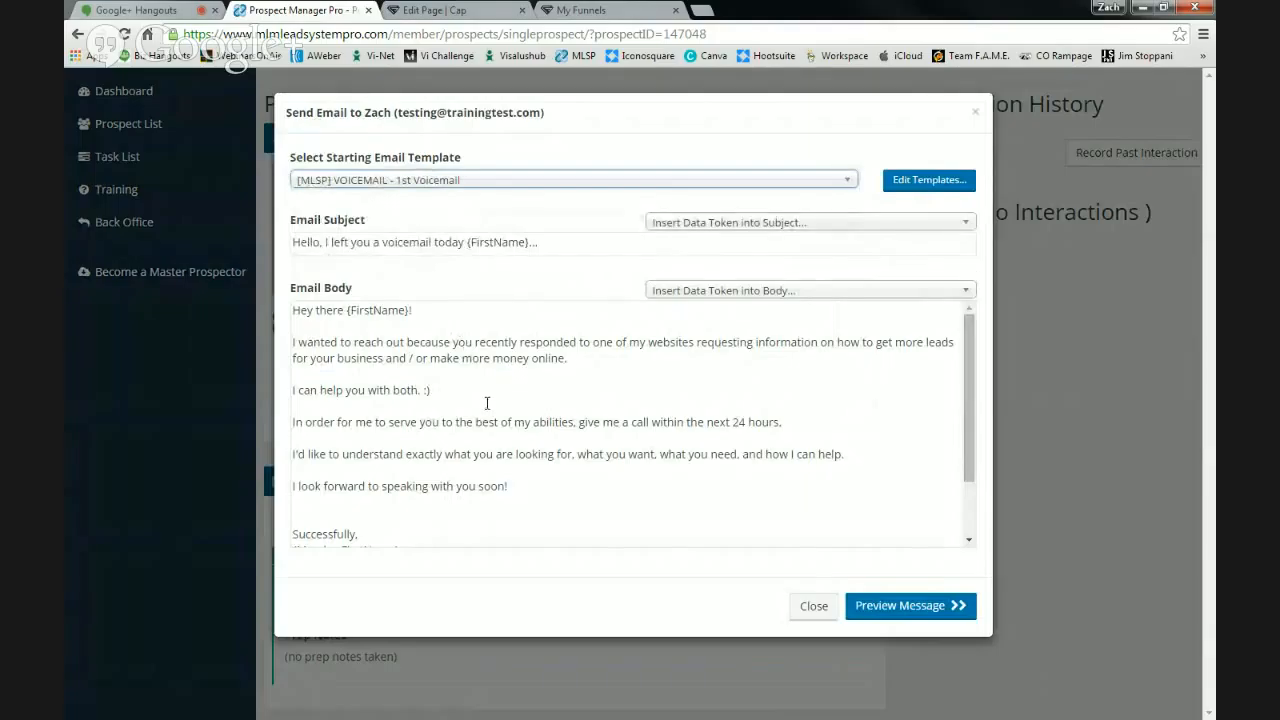
# - Preview the voicemail email and push it to the email client
pyautogui.scroll(-2, 487, 403)
pyautogui.scroll(2, 487, 403)
pyautogui.click(852, 606)
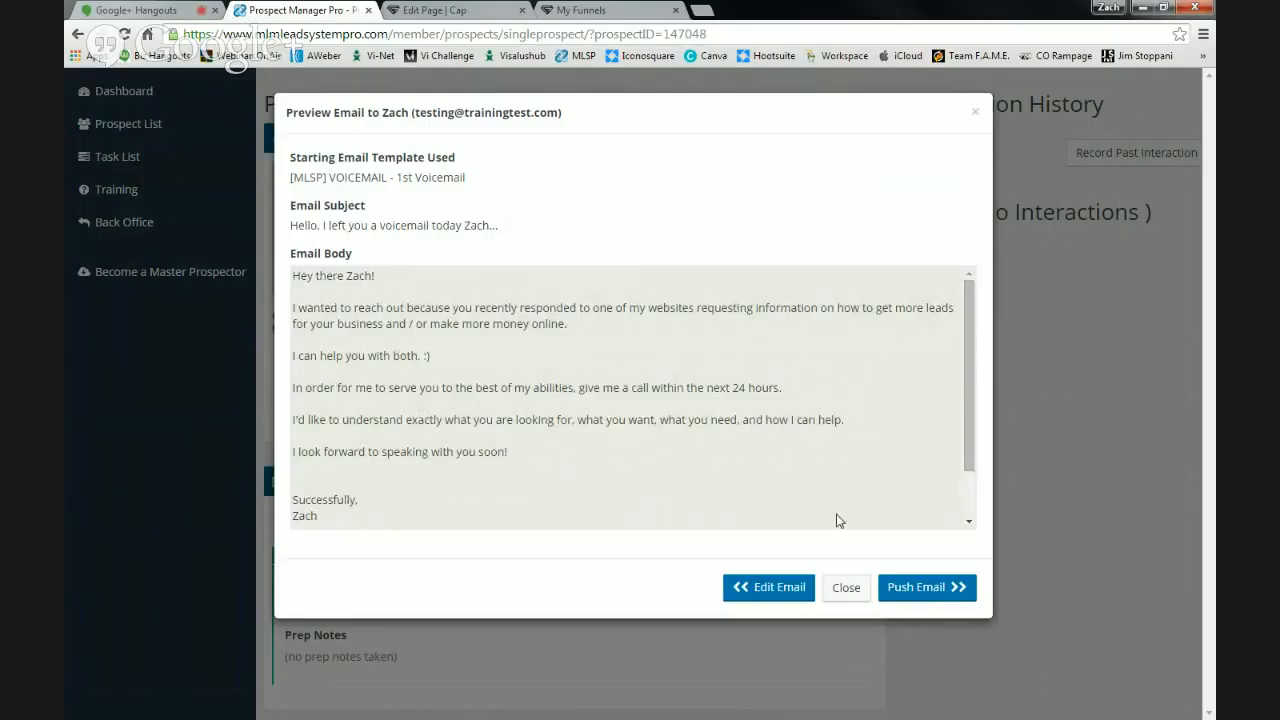
pyautogui.click(930, 588)
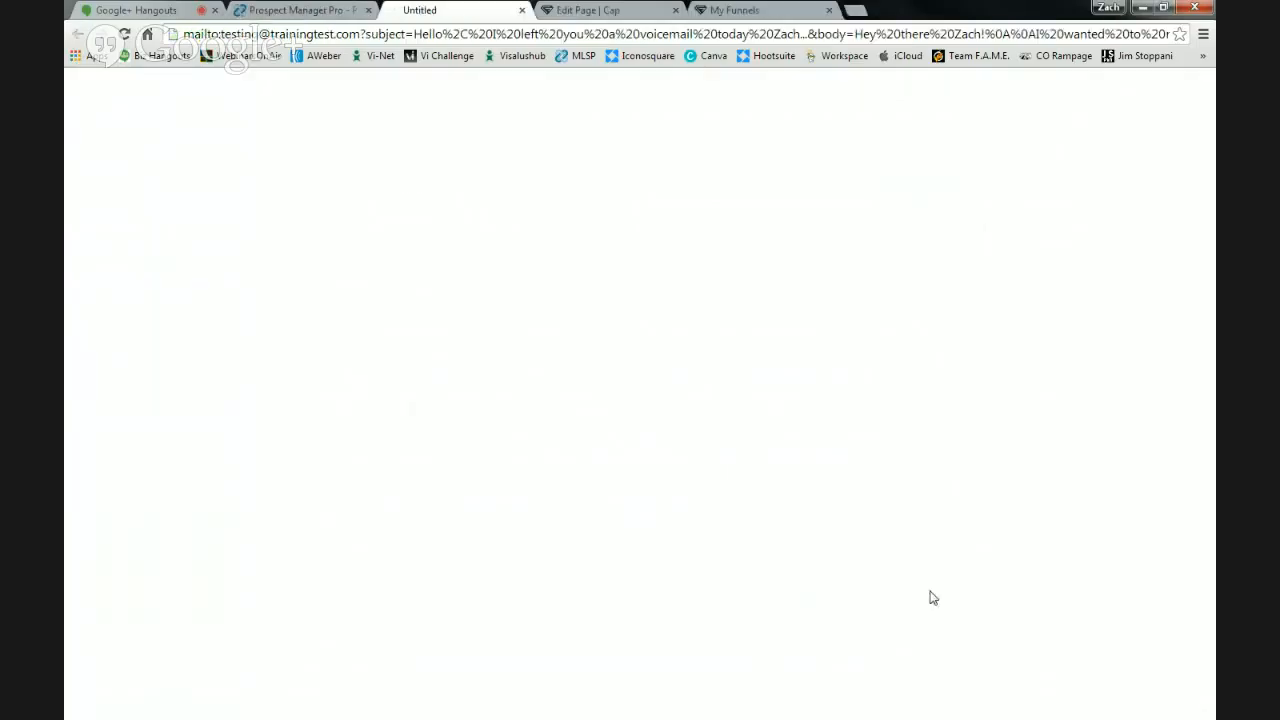
# - Close the mailto tab, log the voicemail email in Interaction History, and review the sent message
pyautogui.click(522, 12)
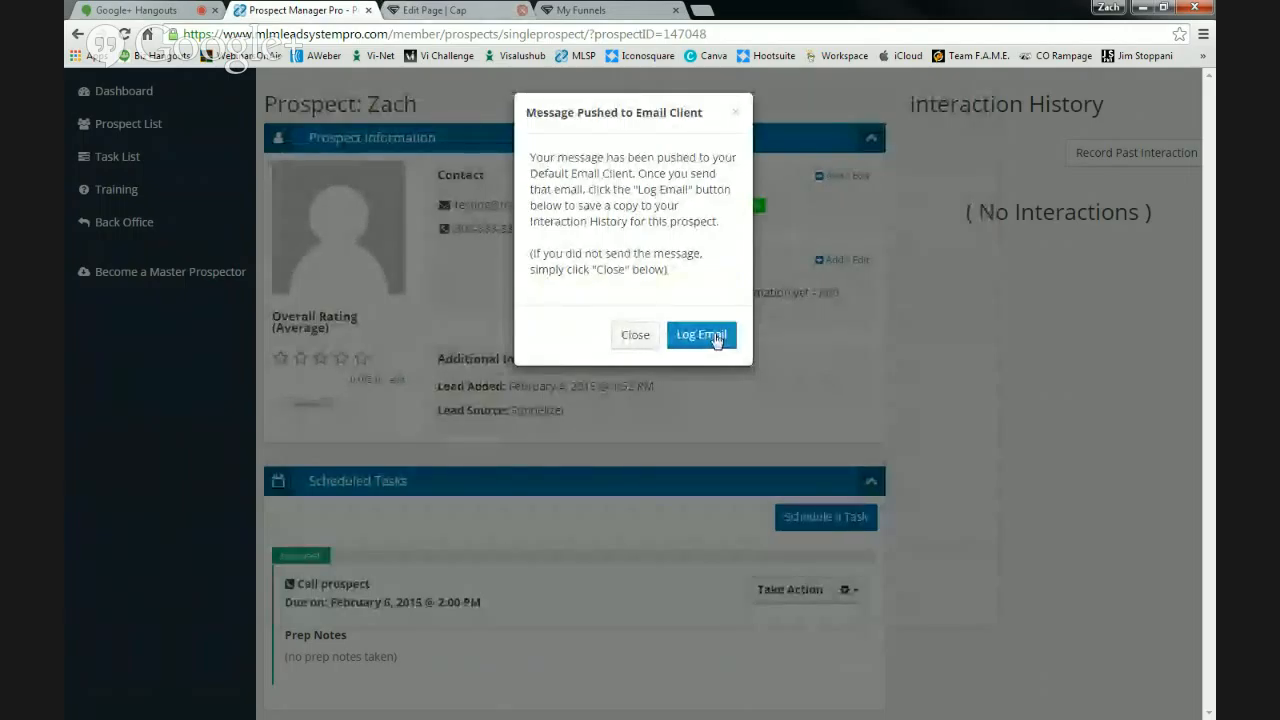
pyautogui.click(716, 338)
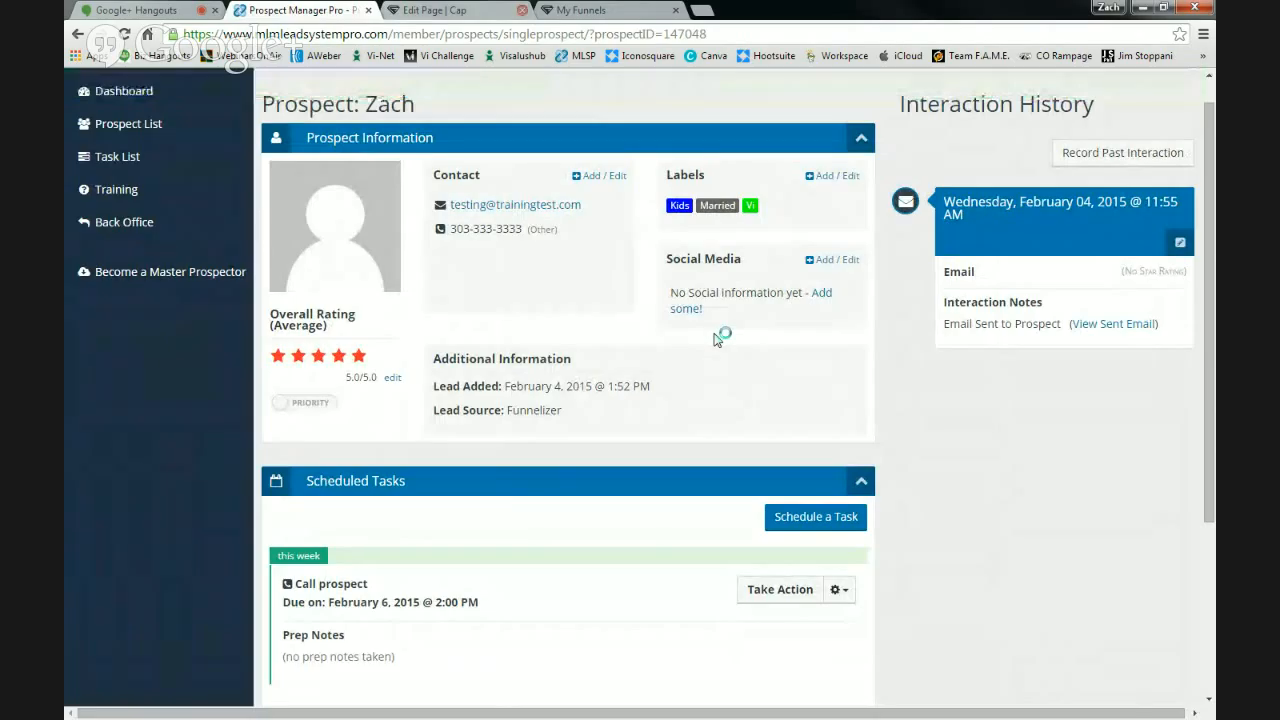
pyautogui.click(1104, 326)
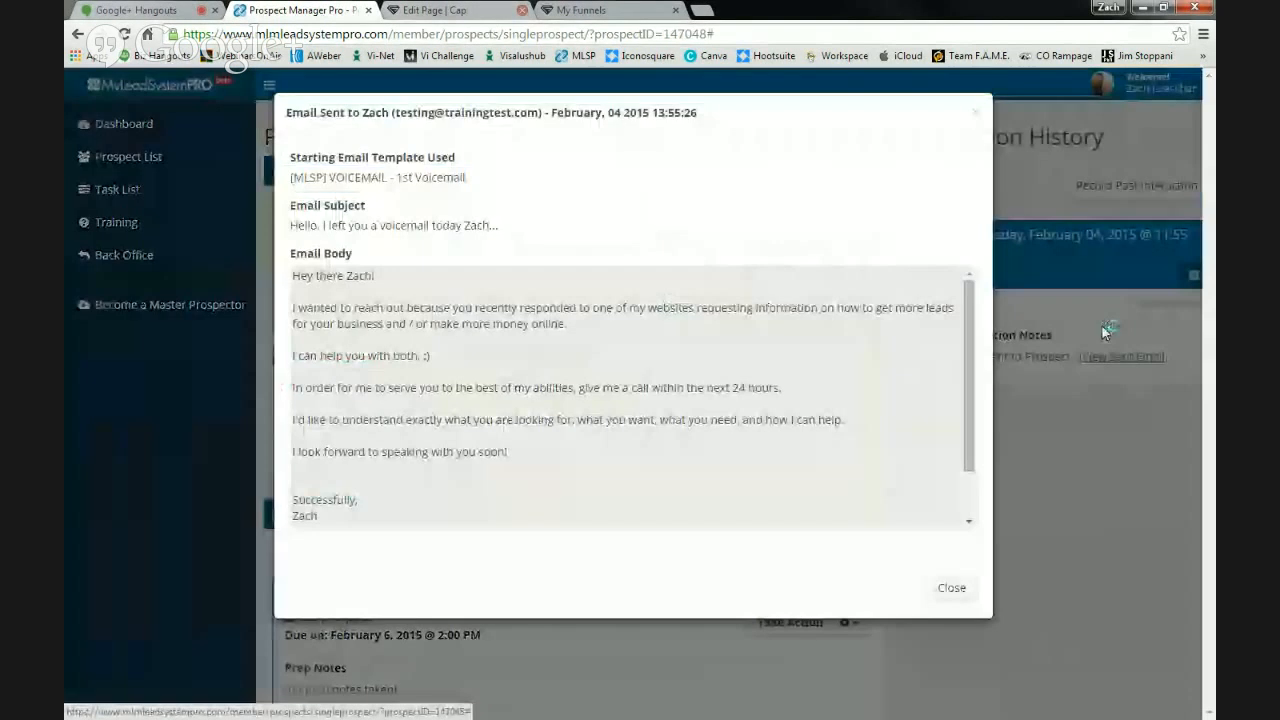
pyautogui.click(977, 116)
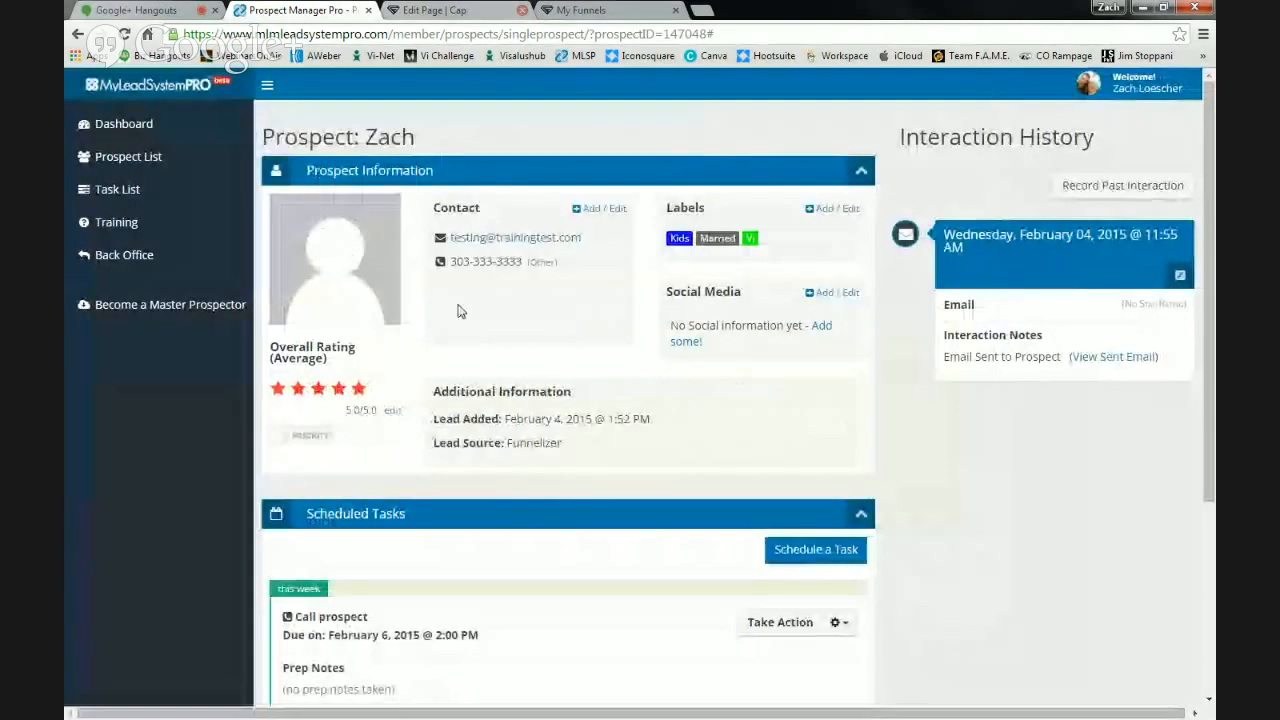
# - Enter the prospect's Facebook username in the Facebook social link field and save the links
pyautogui.click(822, 328)
pyautogui.click(589, 237)
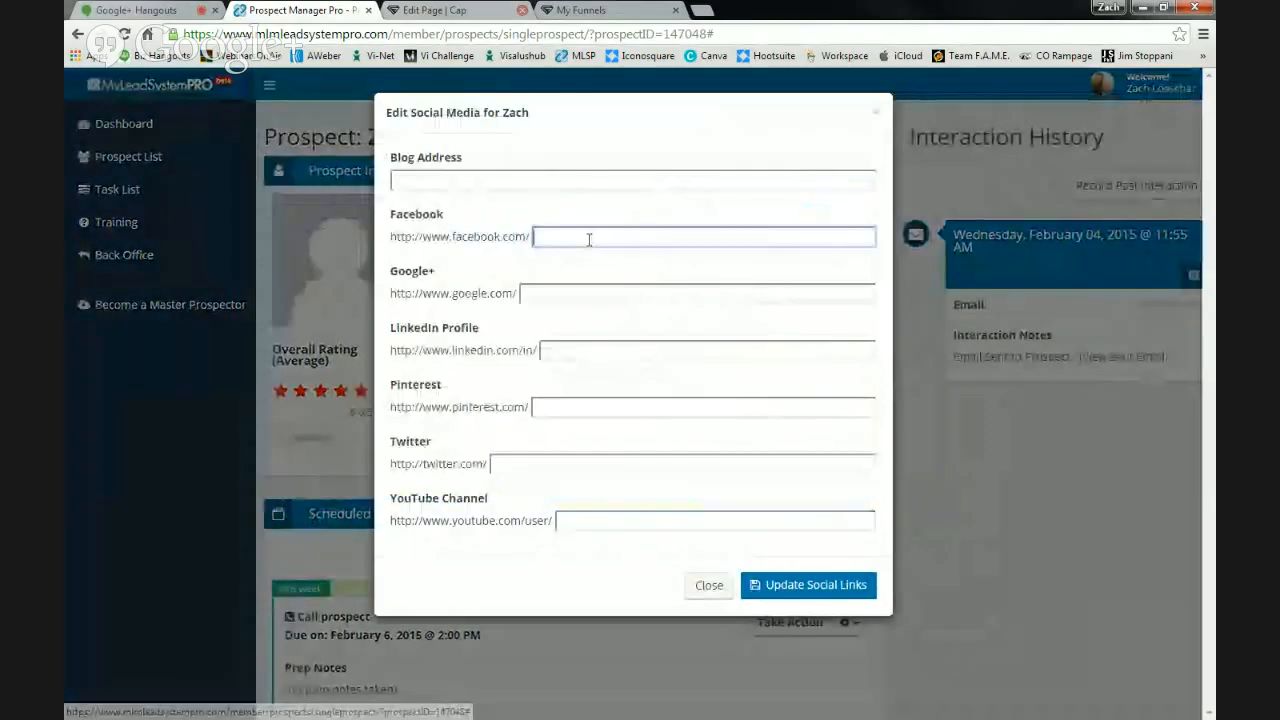
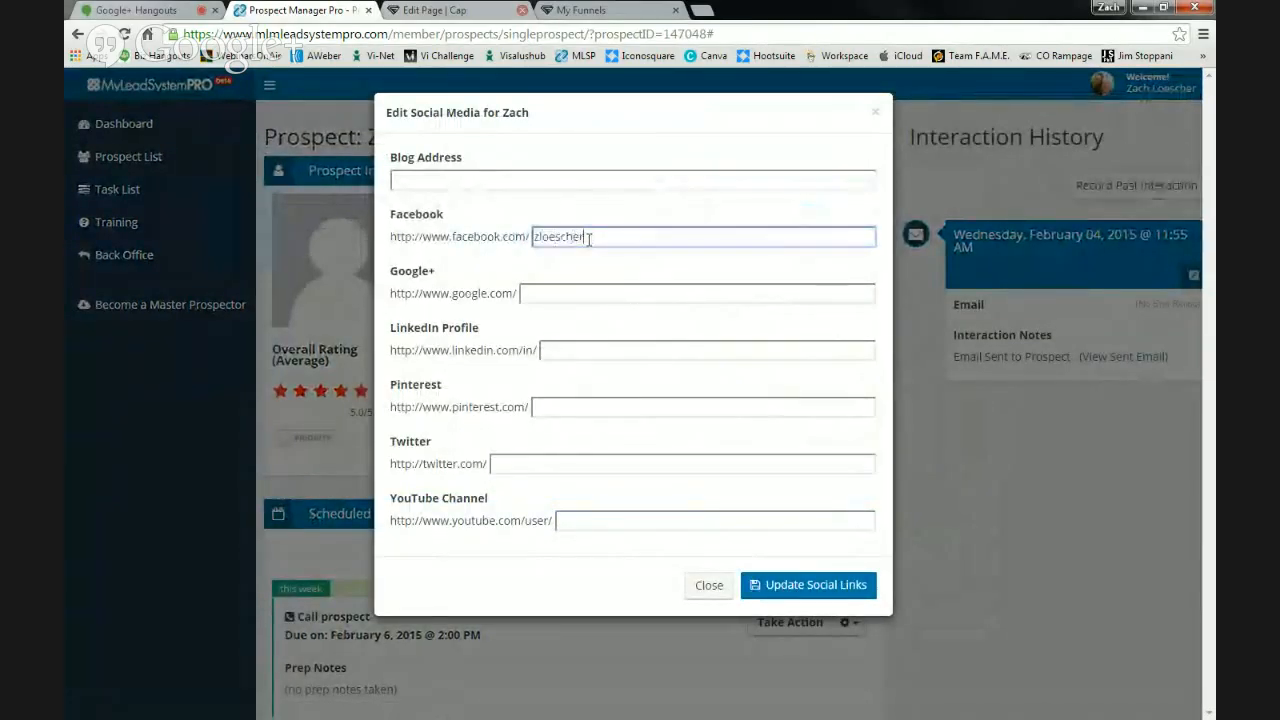
pyautogui.click(822, 590)
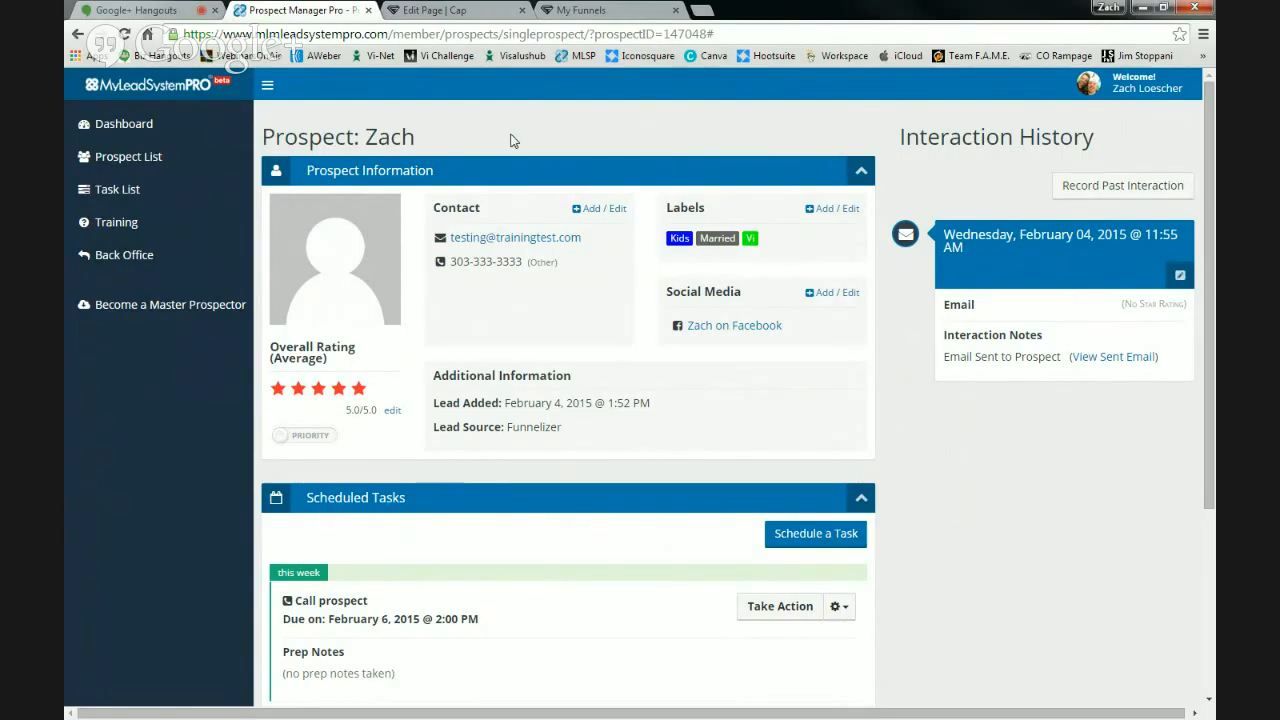
pyautogui.scroll(-3, 515, 145)
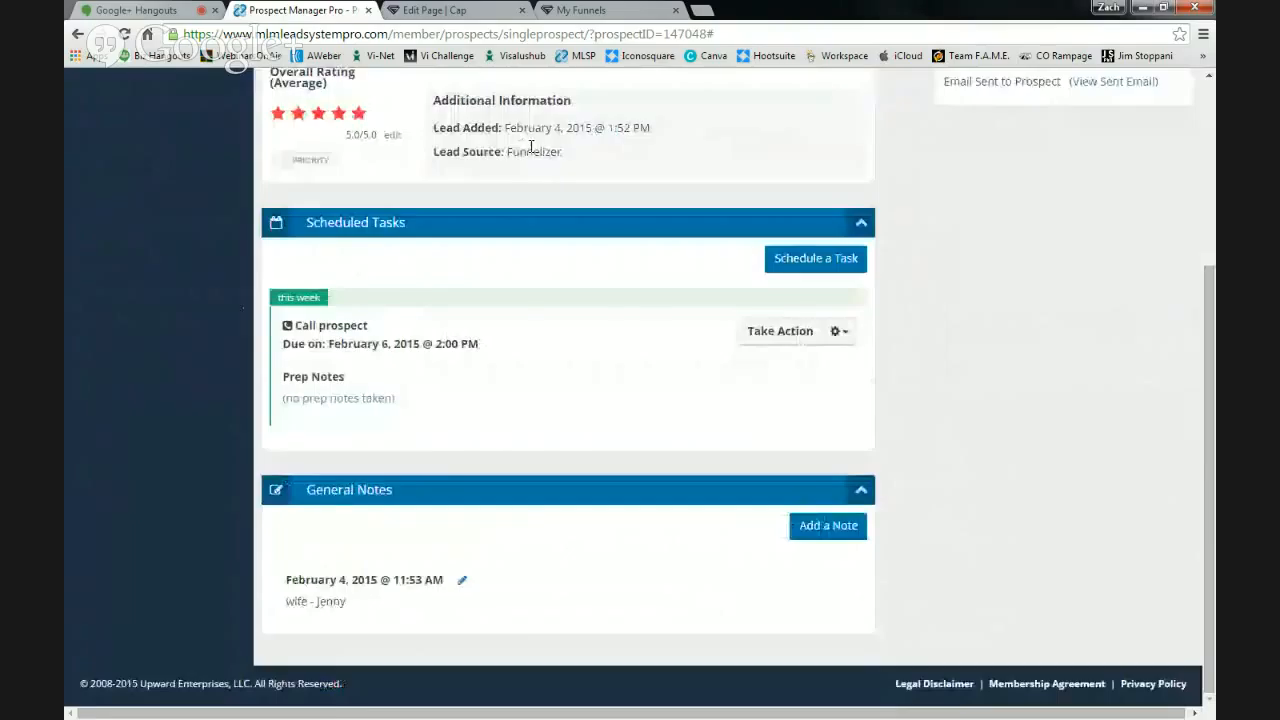
pyautogui.scroll(3, 530, 147)
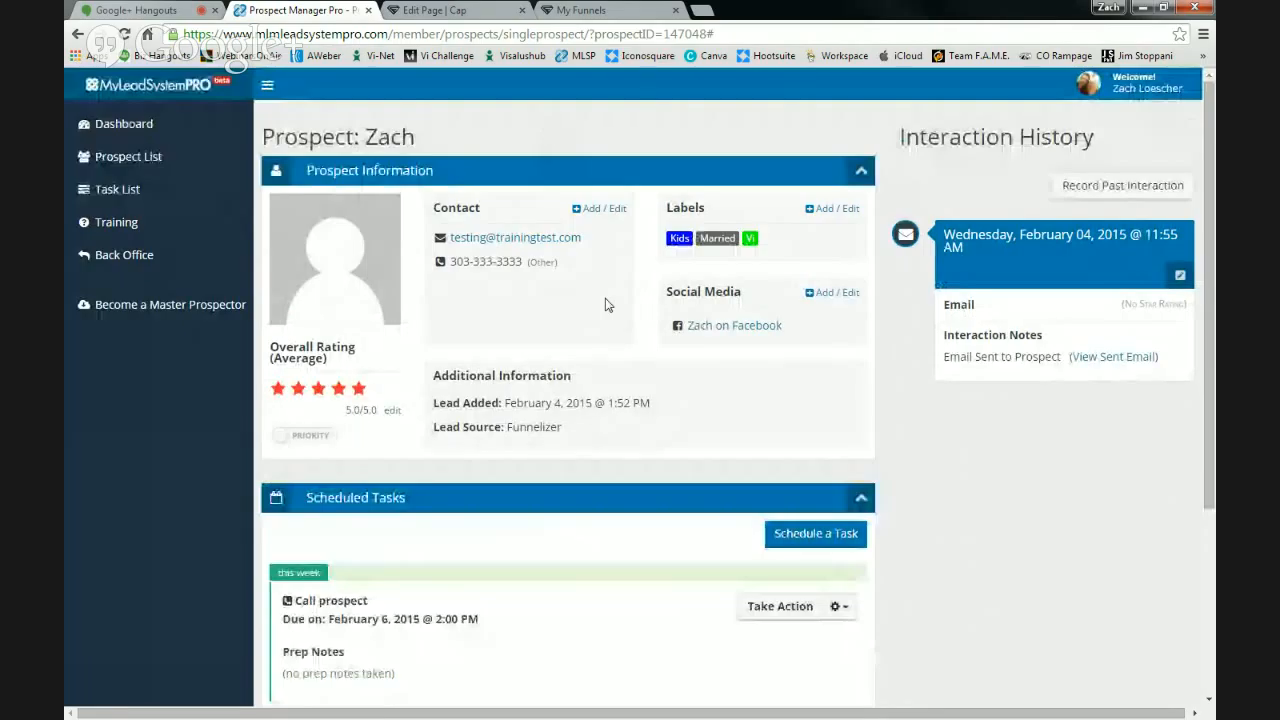
pyautogui.click(603, 209)
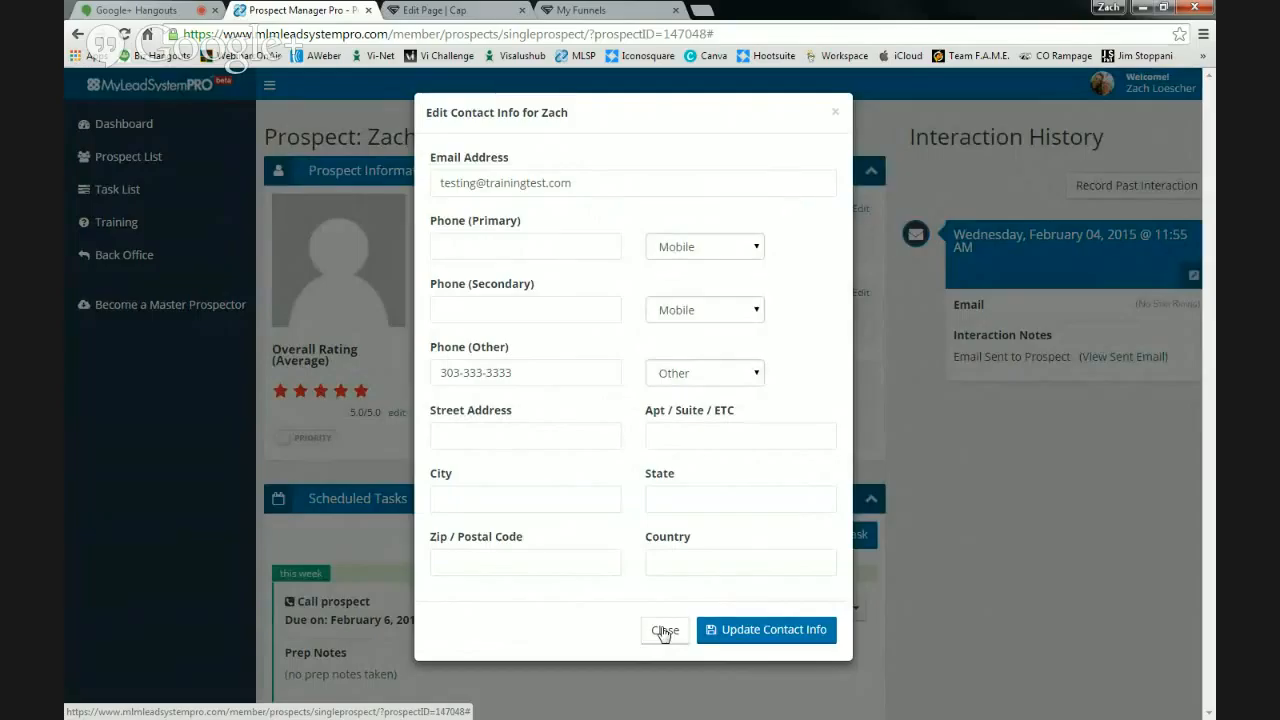
pyautogui.click(663, 631)
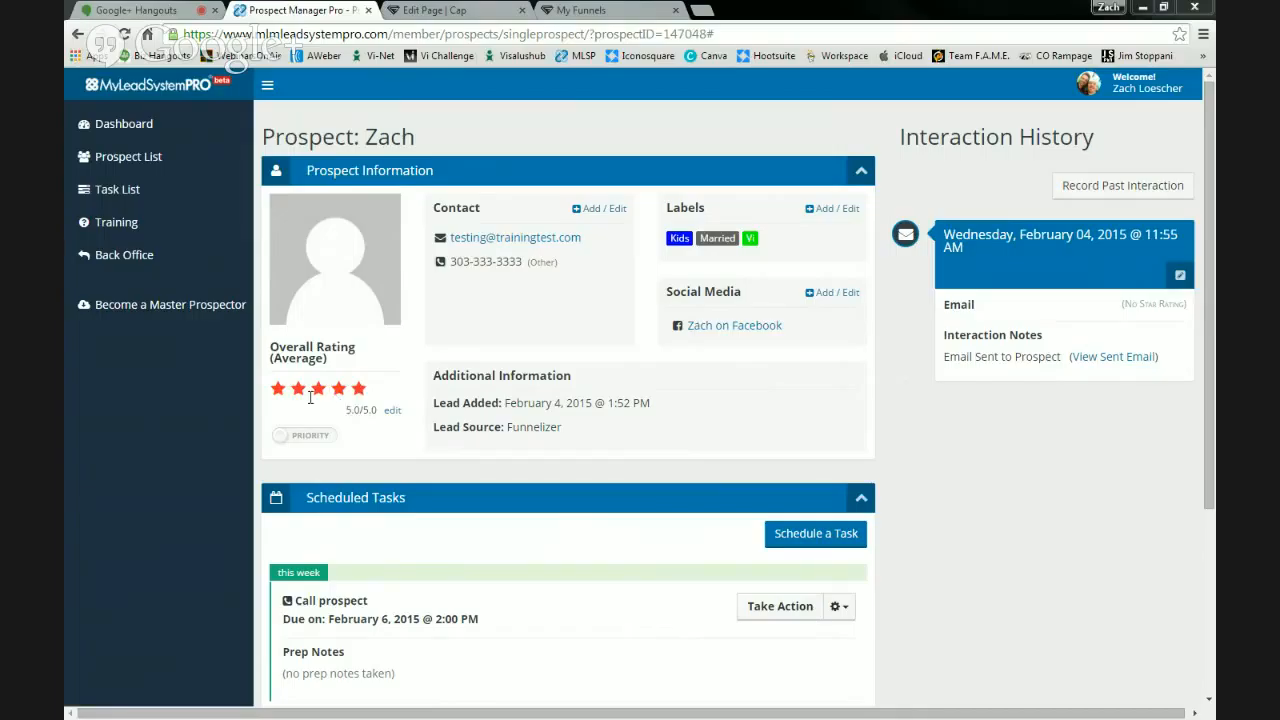
# - Manually override the prospect's Overall Rating to three stars and save it
pyautogui.click(392, 414)
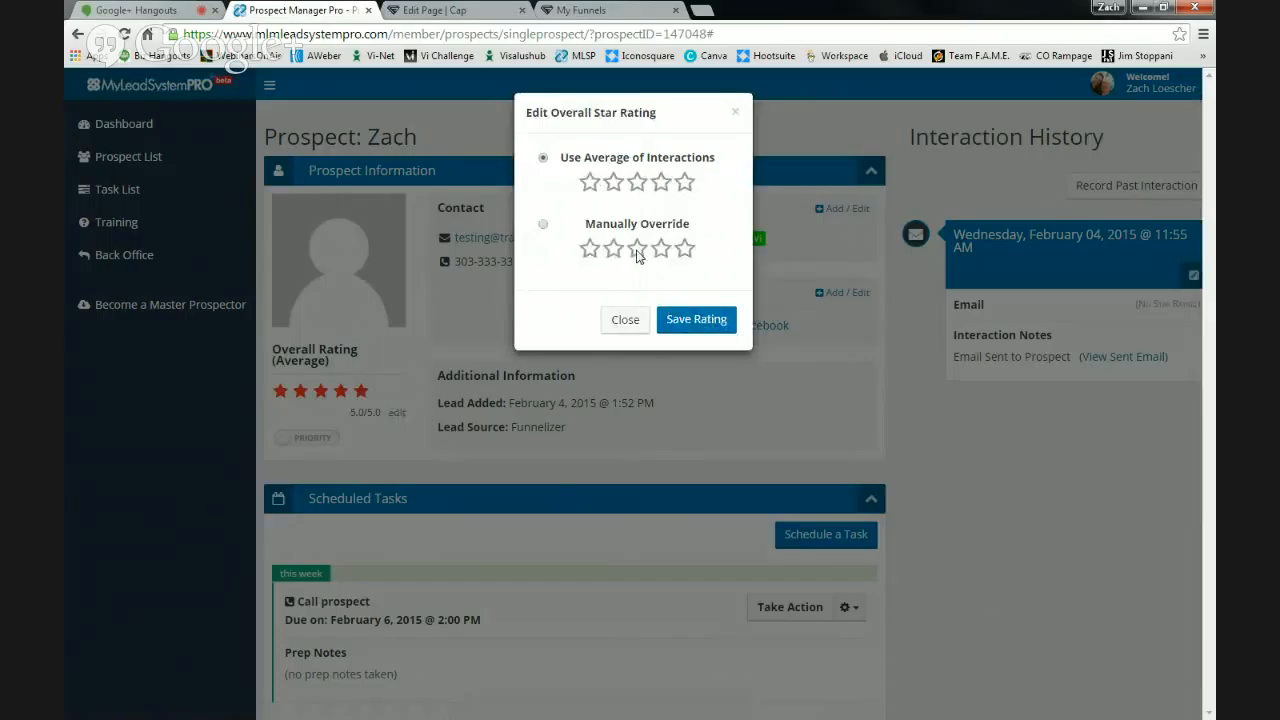
pyautogui.click(543, 224)
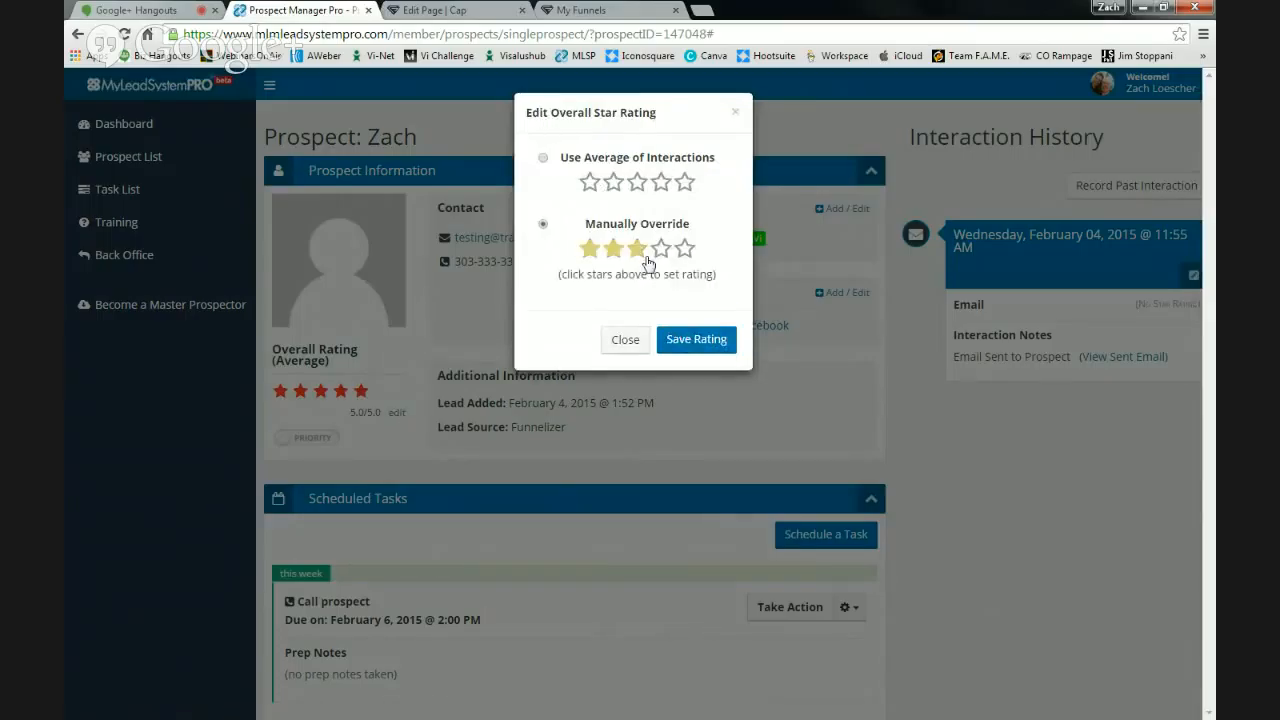
pyautogui.click(638, 257)
pyautogui.click(697, 339)
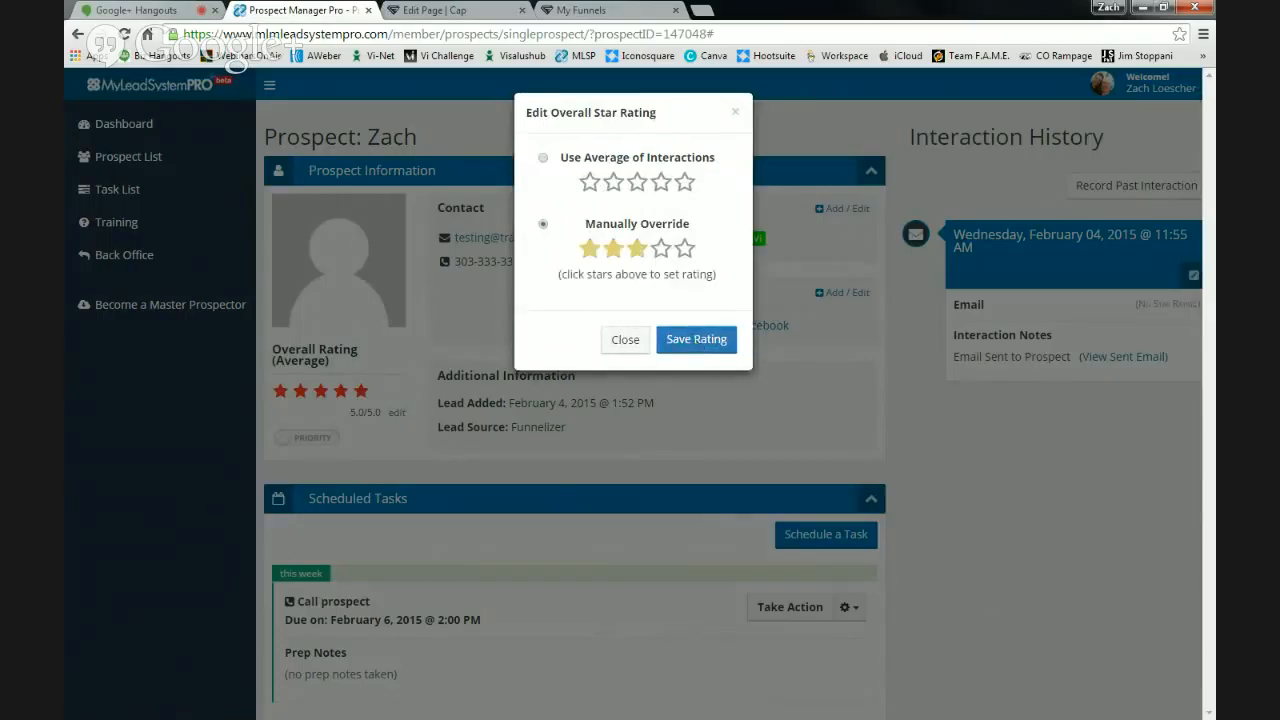